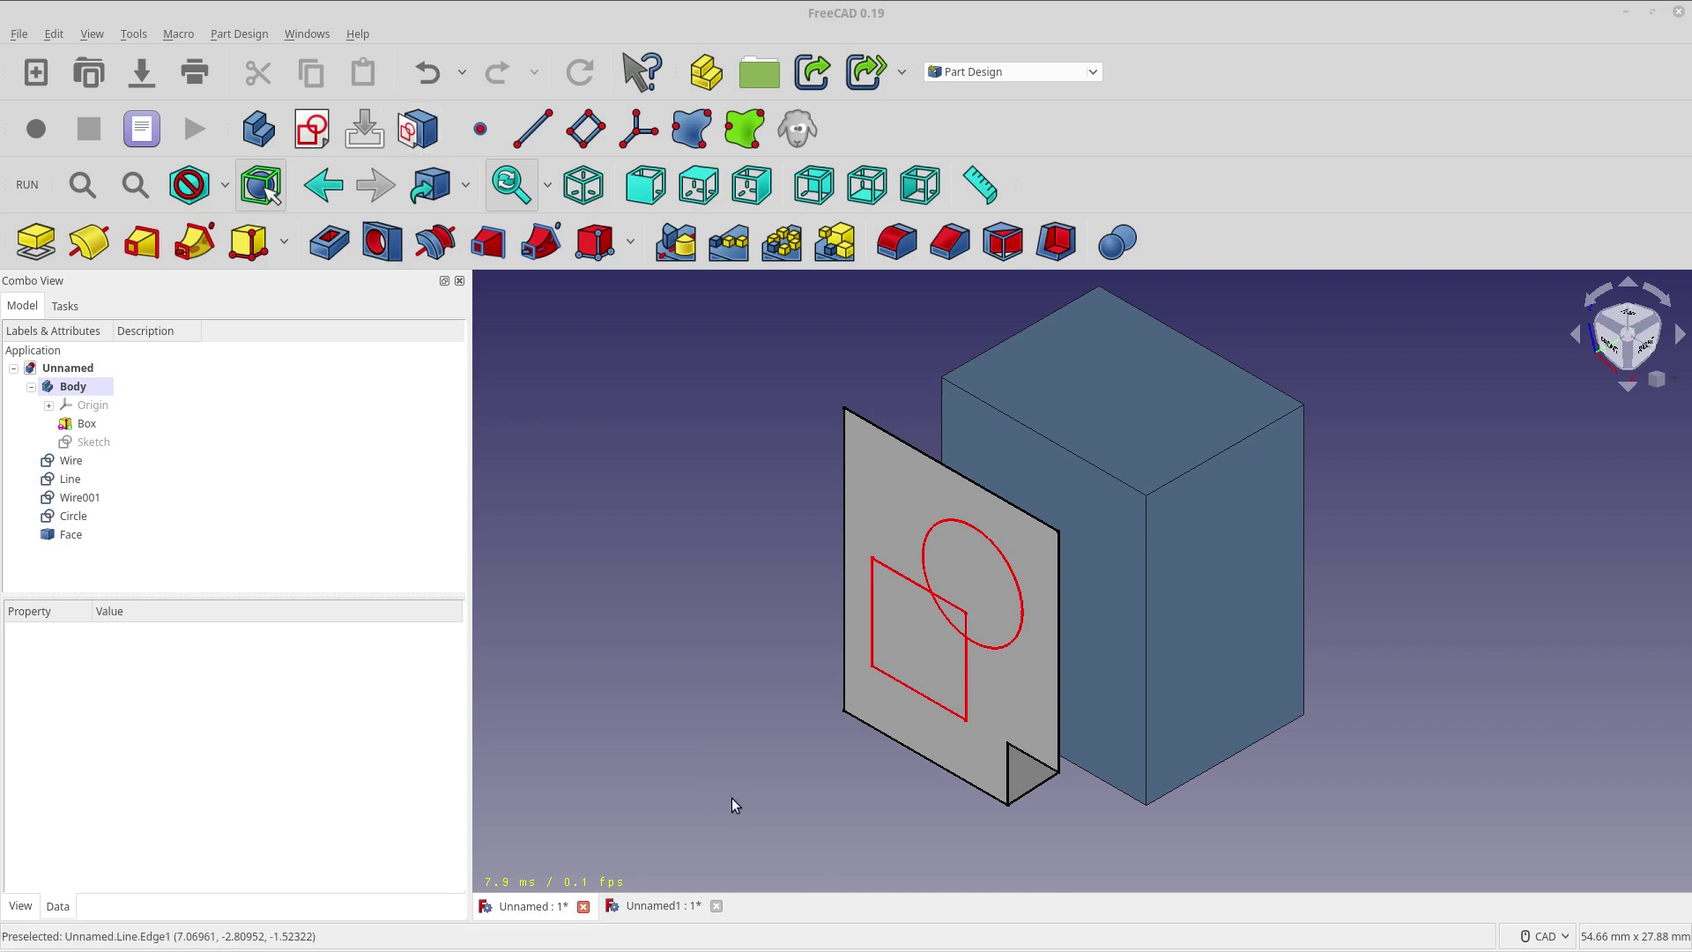
Step: In Unnamed1, inspect the Box and Sketch: the sketch sits on Face6, FlatFace mode, 0 mm offset
left_click(672, 908)
left_click(1153, 620)
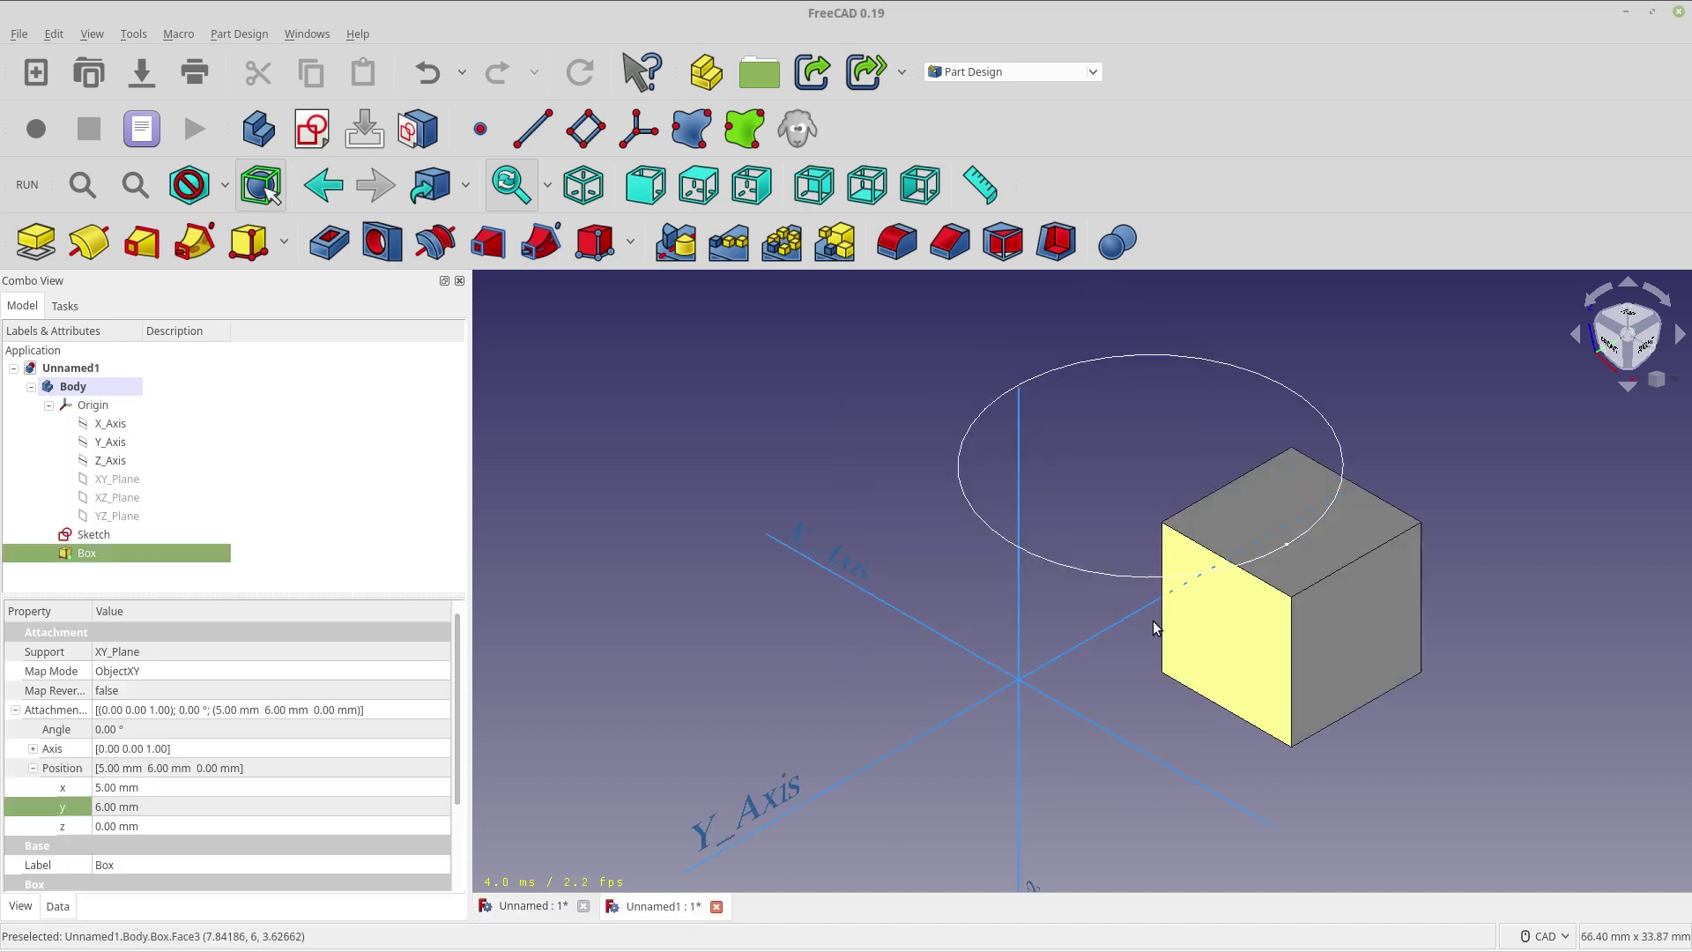
left_click(1102, 575)
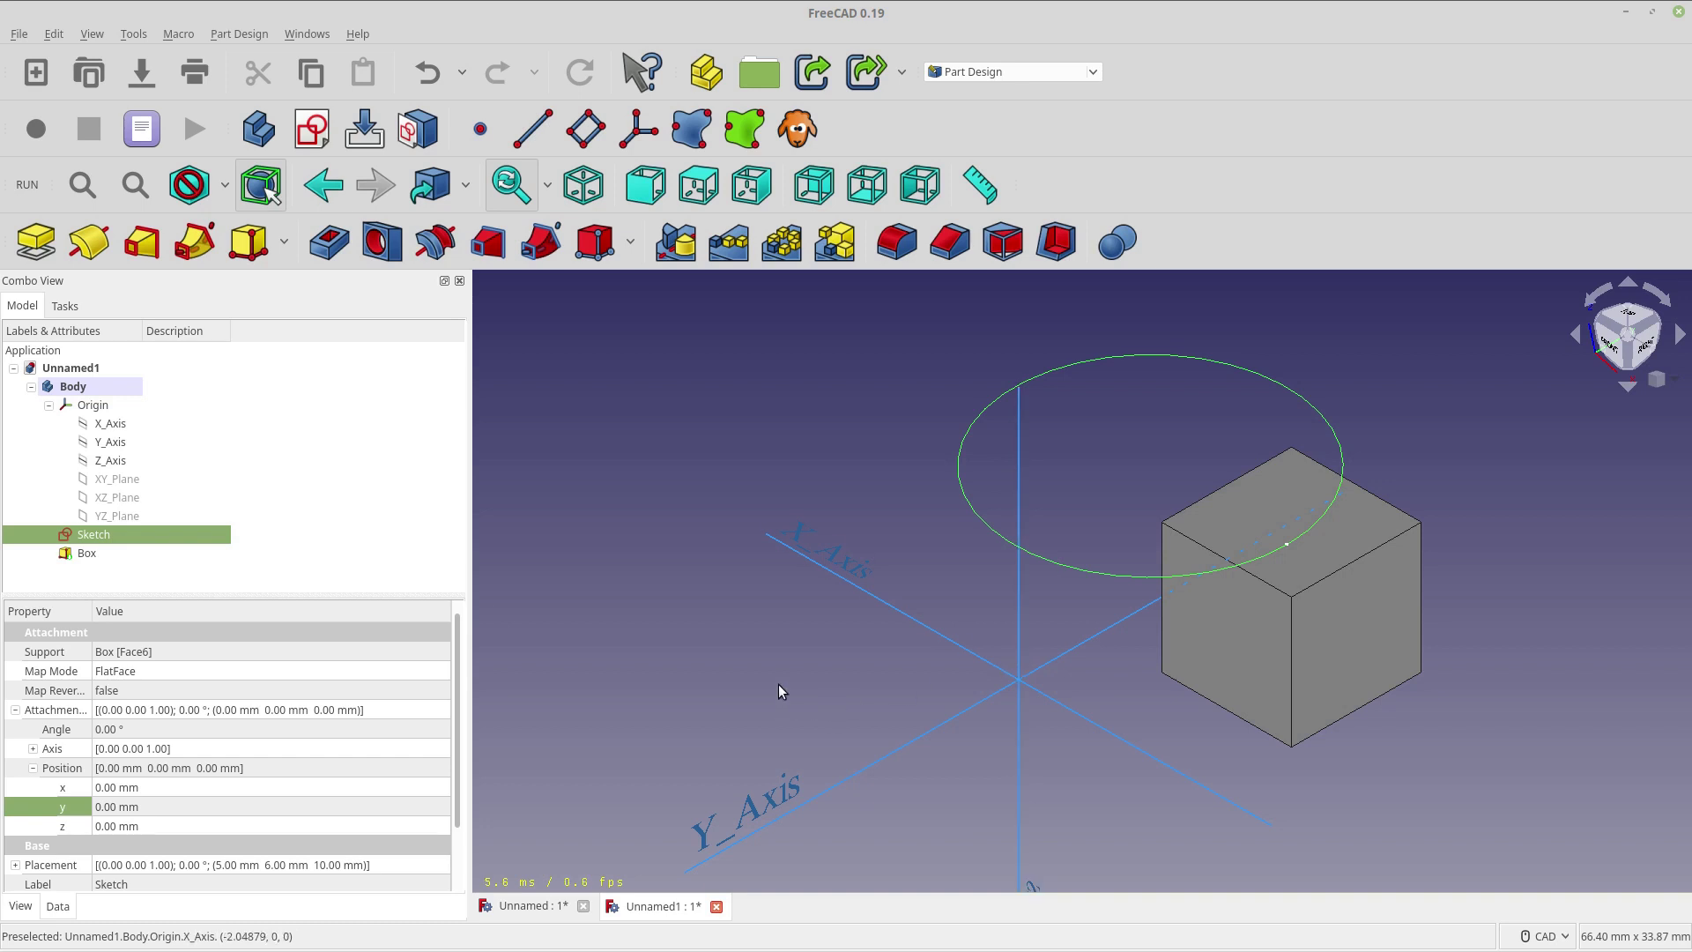
left_click(1280, 687)
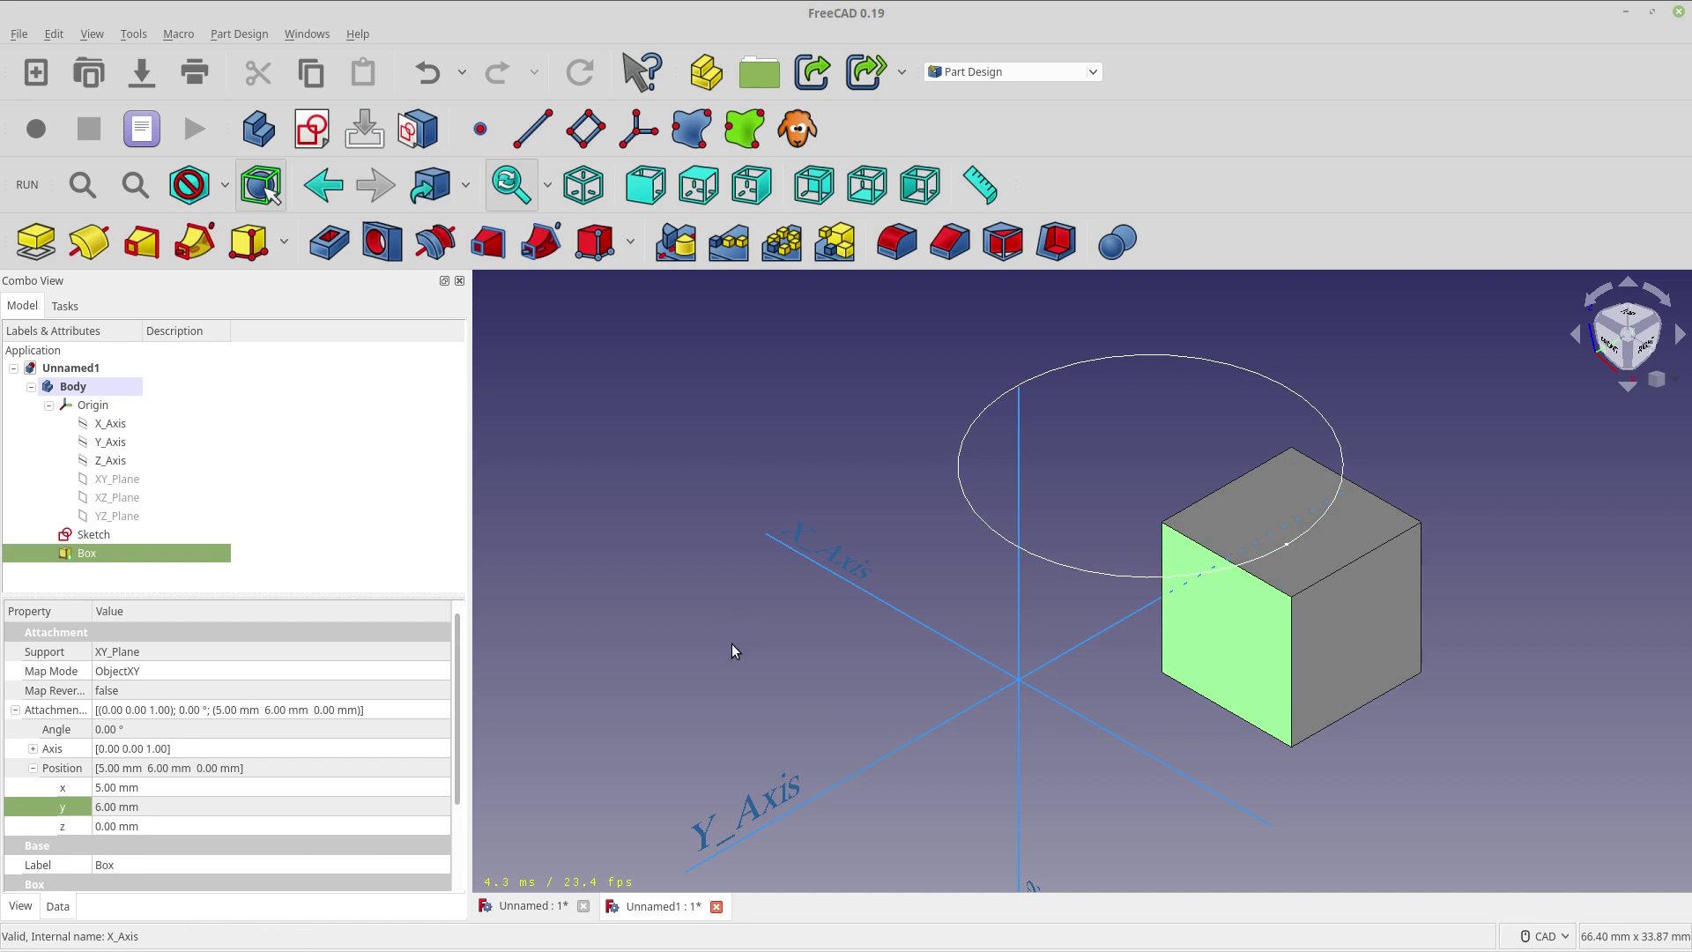
Step: Close Unnamed1 without saving and create a new empty document
left_click(715, 906)
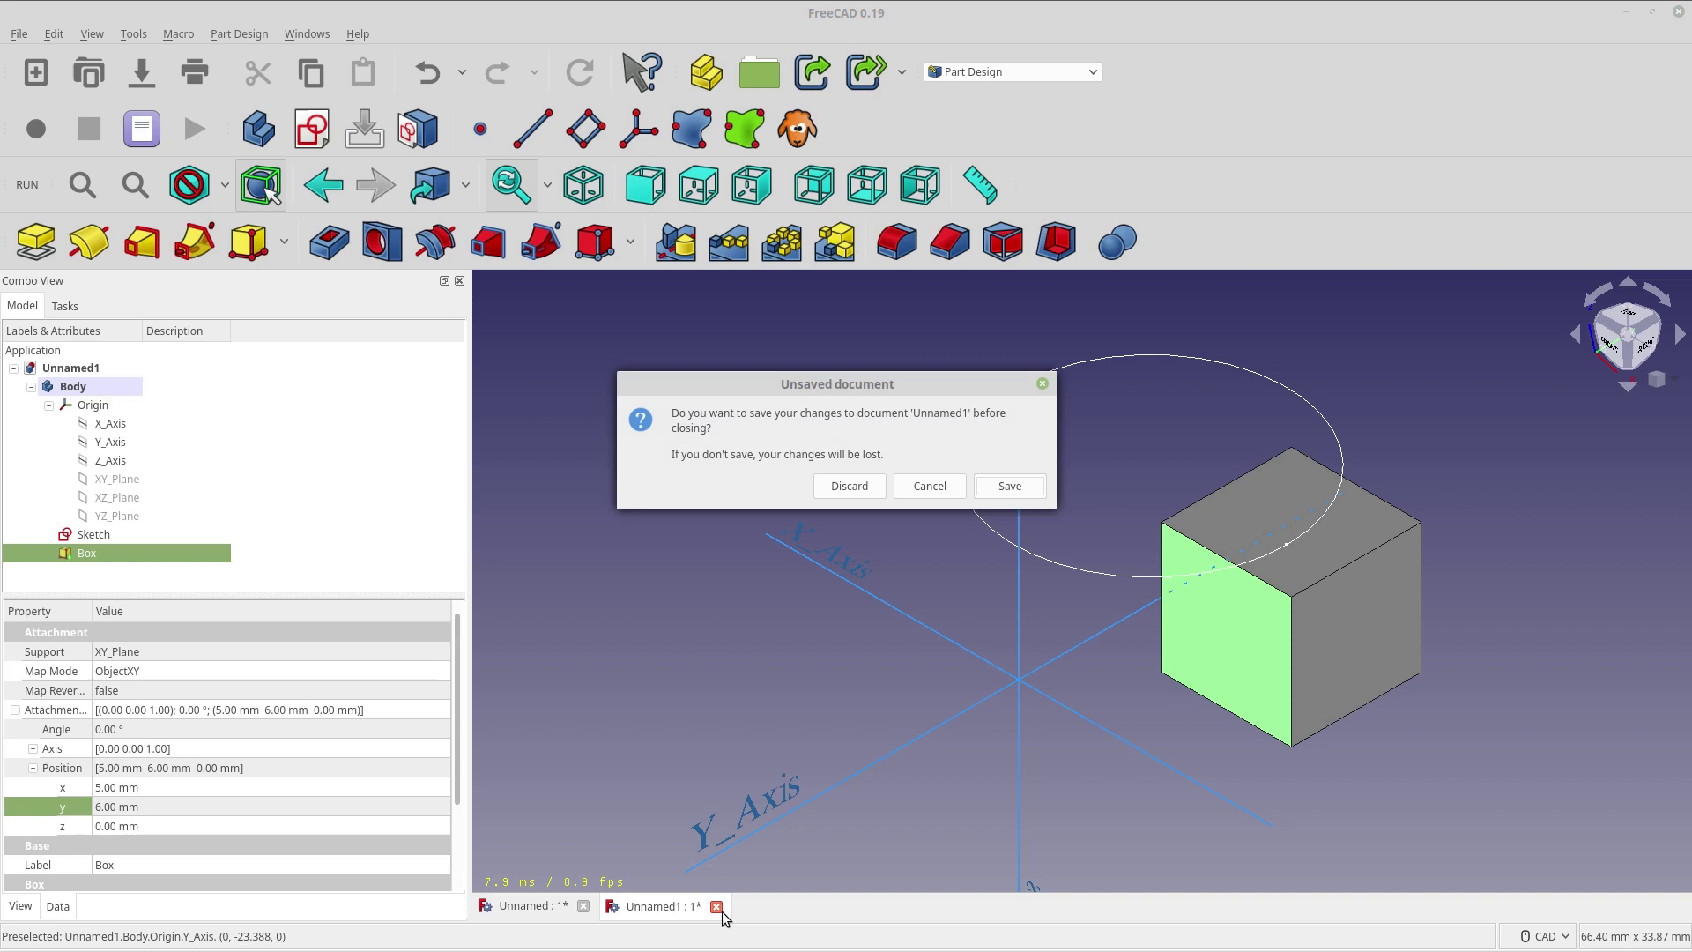
left_click(868, 489)
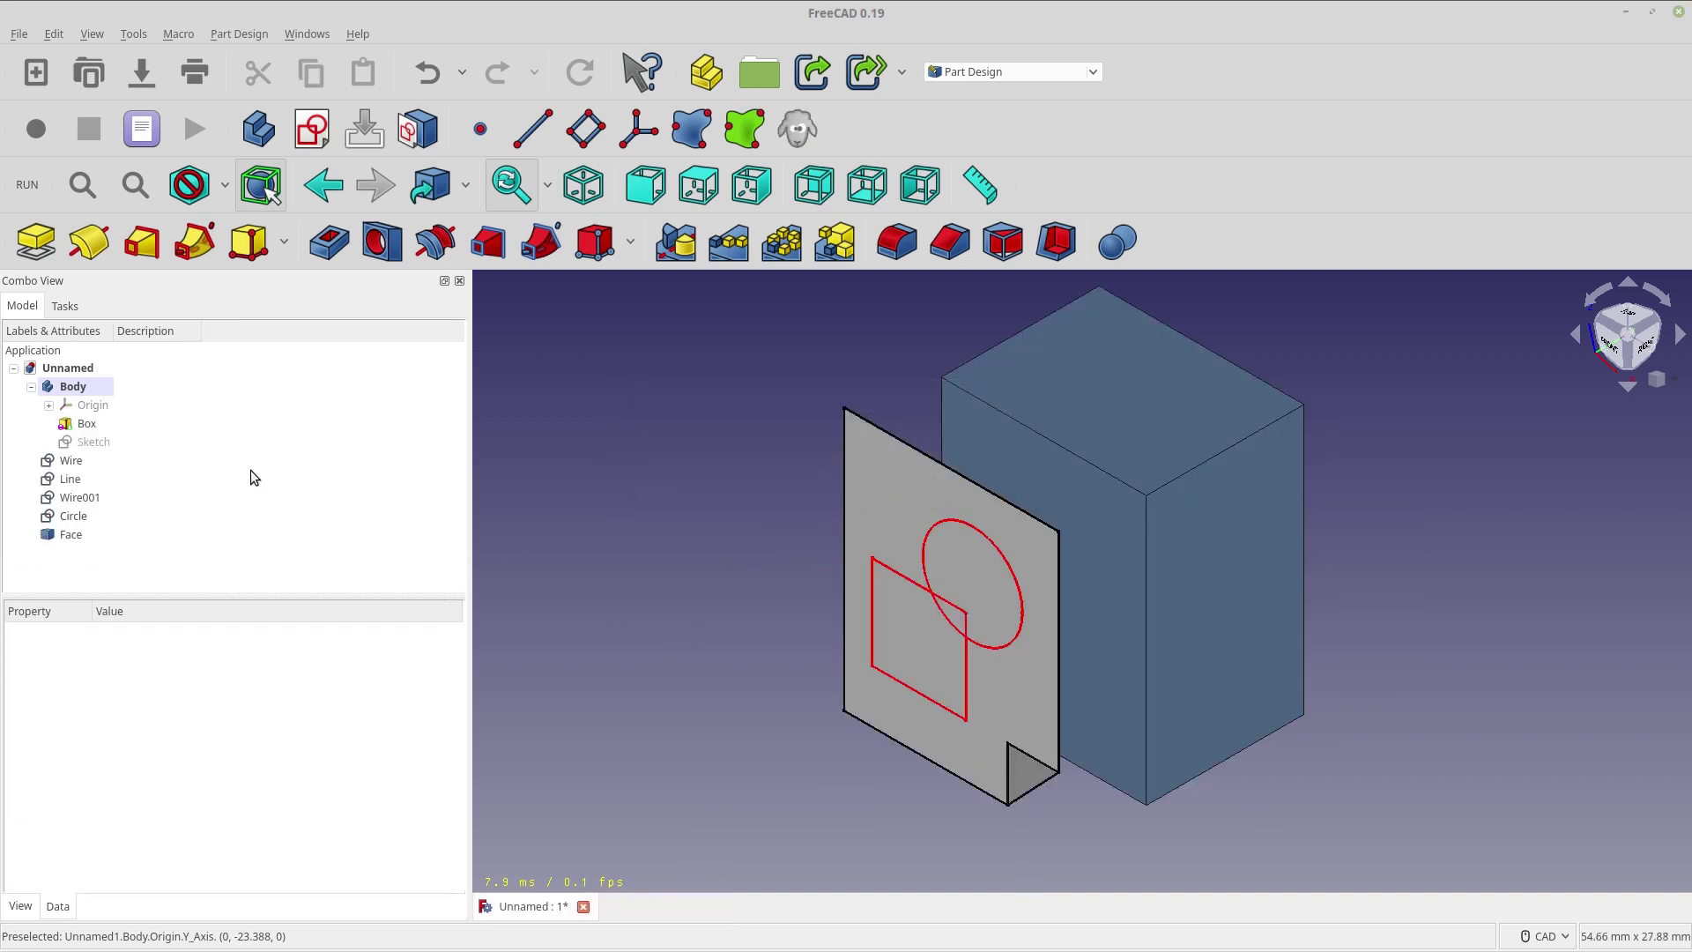
left_click(35, 72)
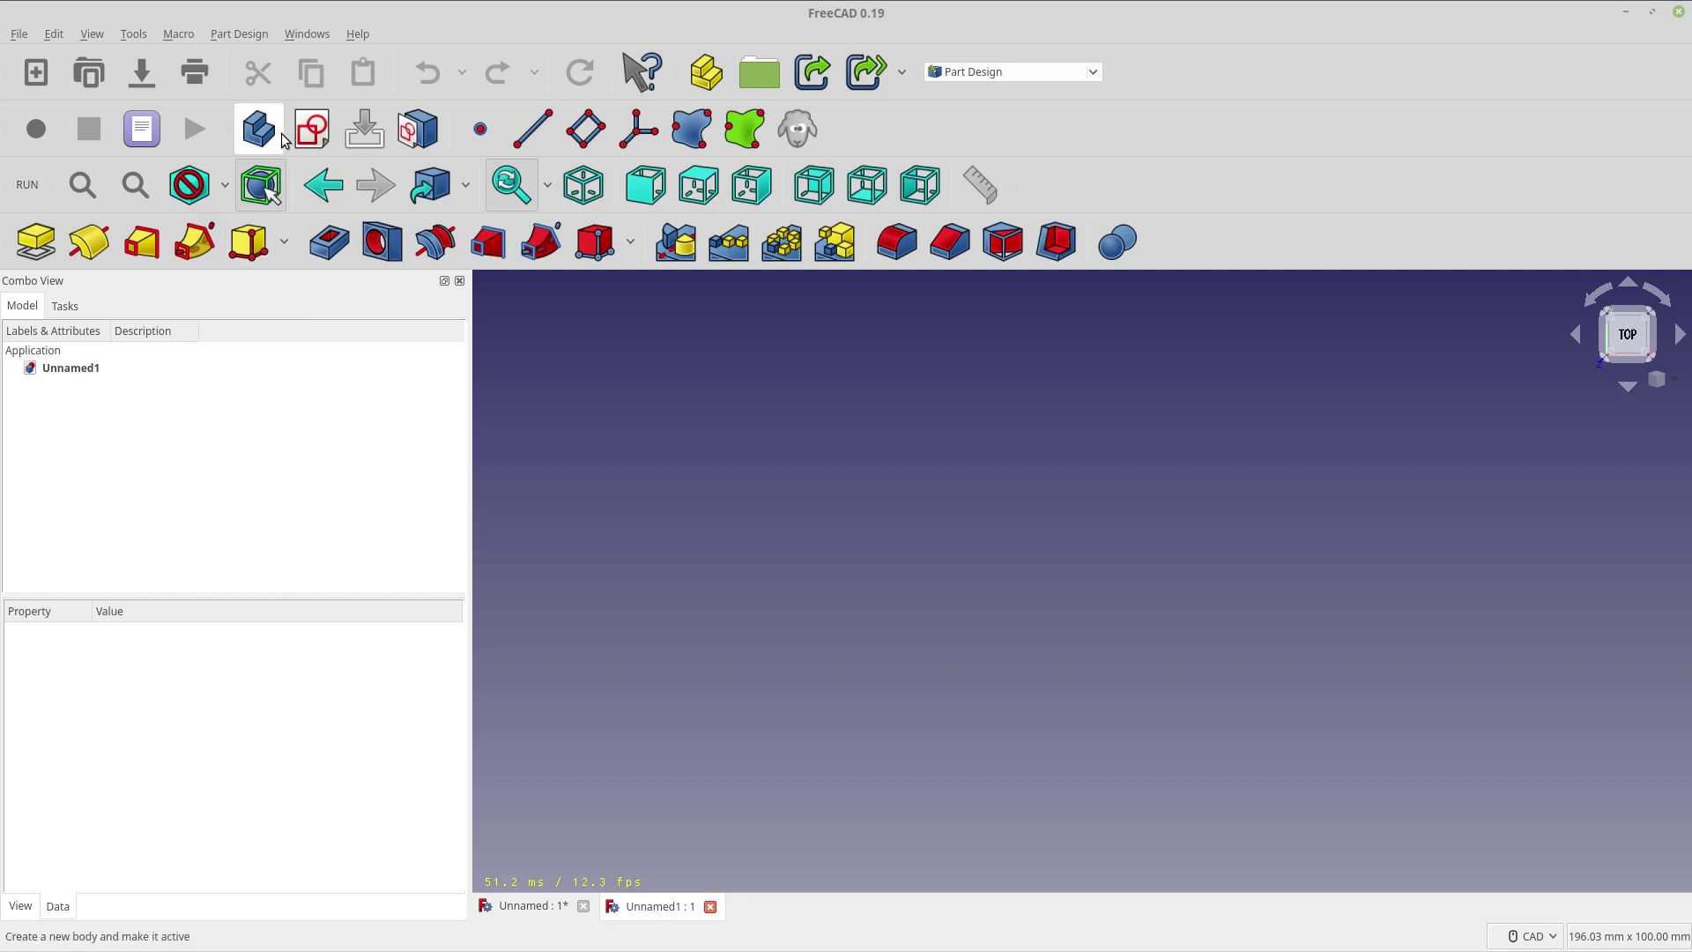
Step: Add a 10 mm additive Box in a new body and fit it in isometric view
left_click(250, 254)
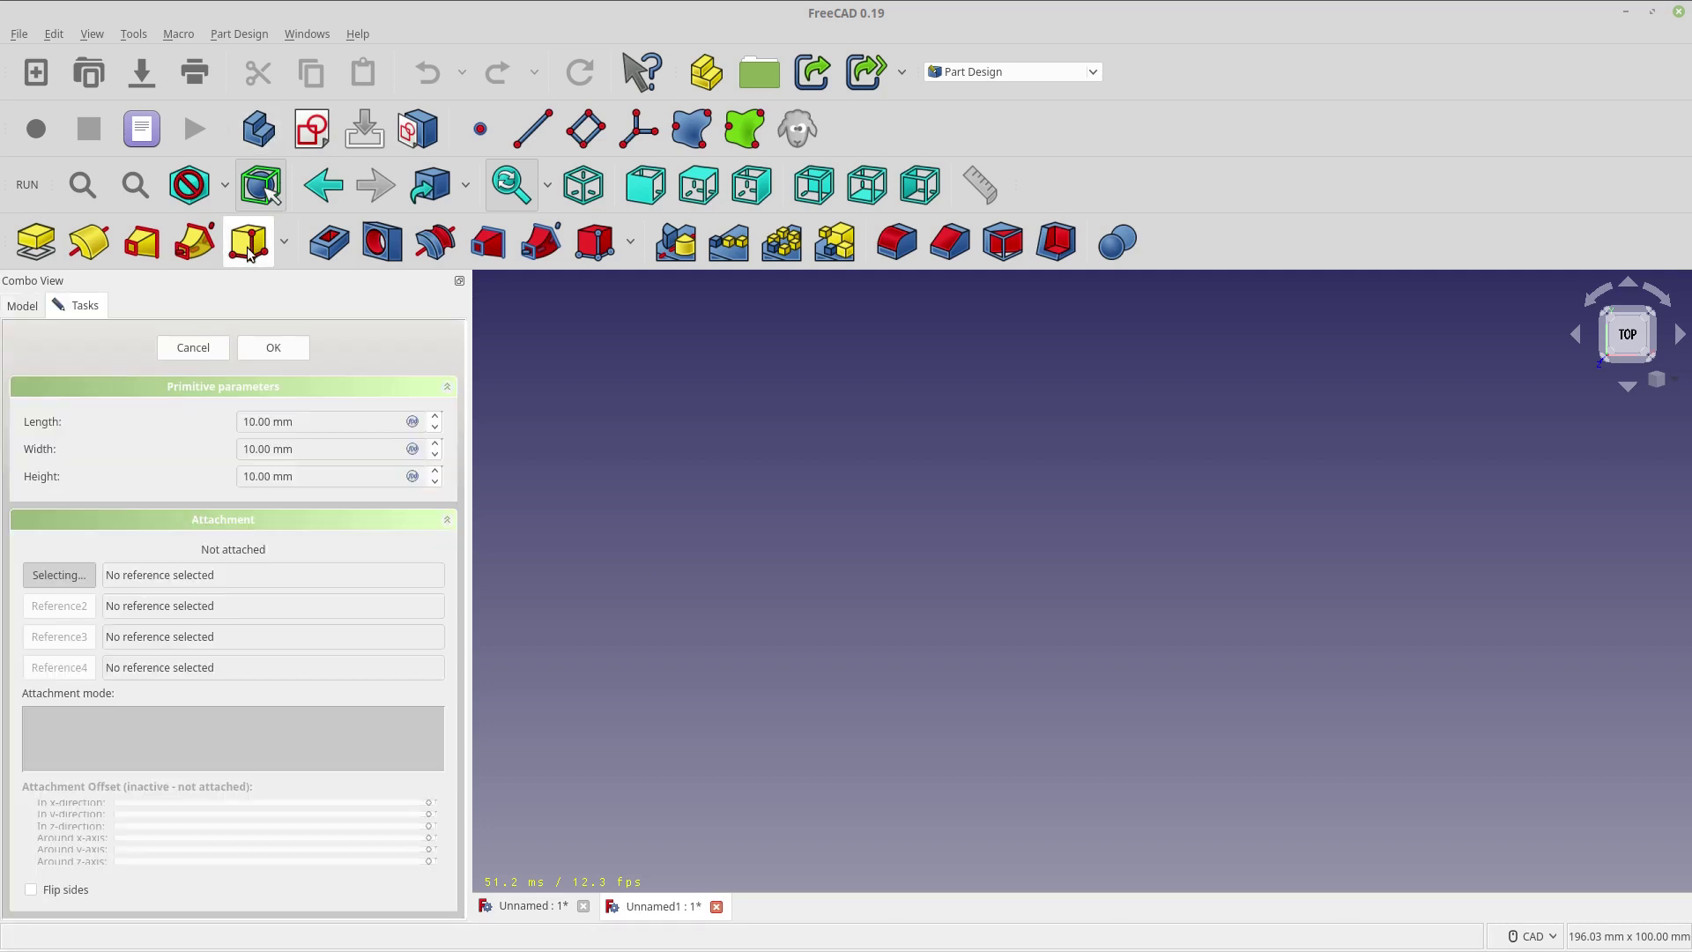
left_click(280, 347)
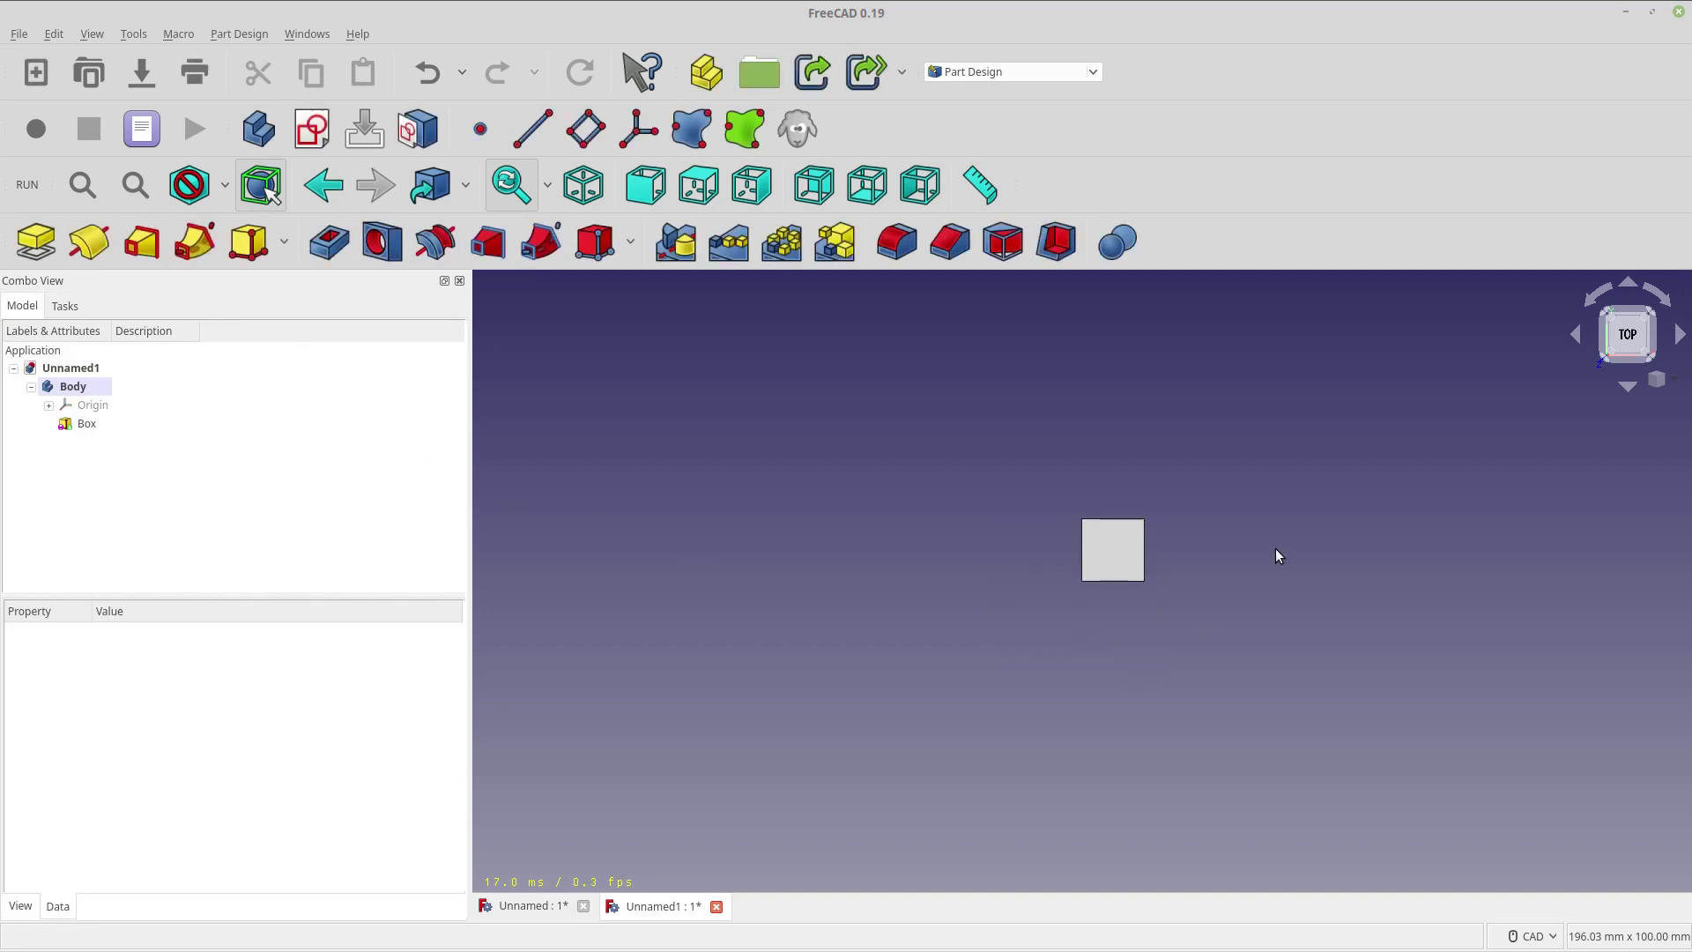
left_click(583, 185)
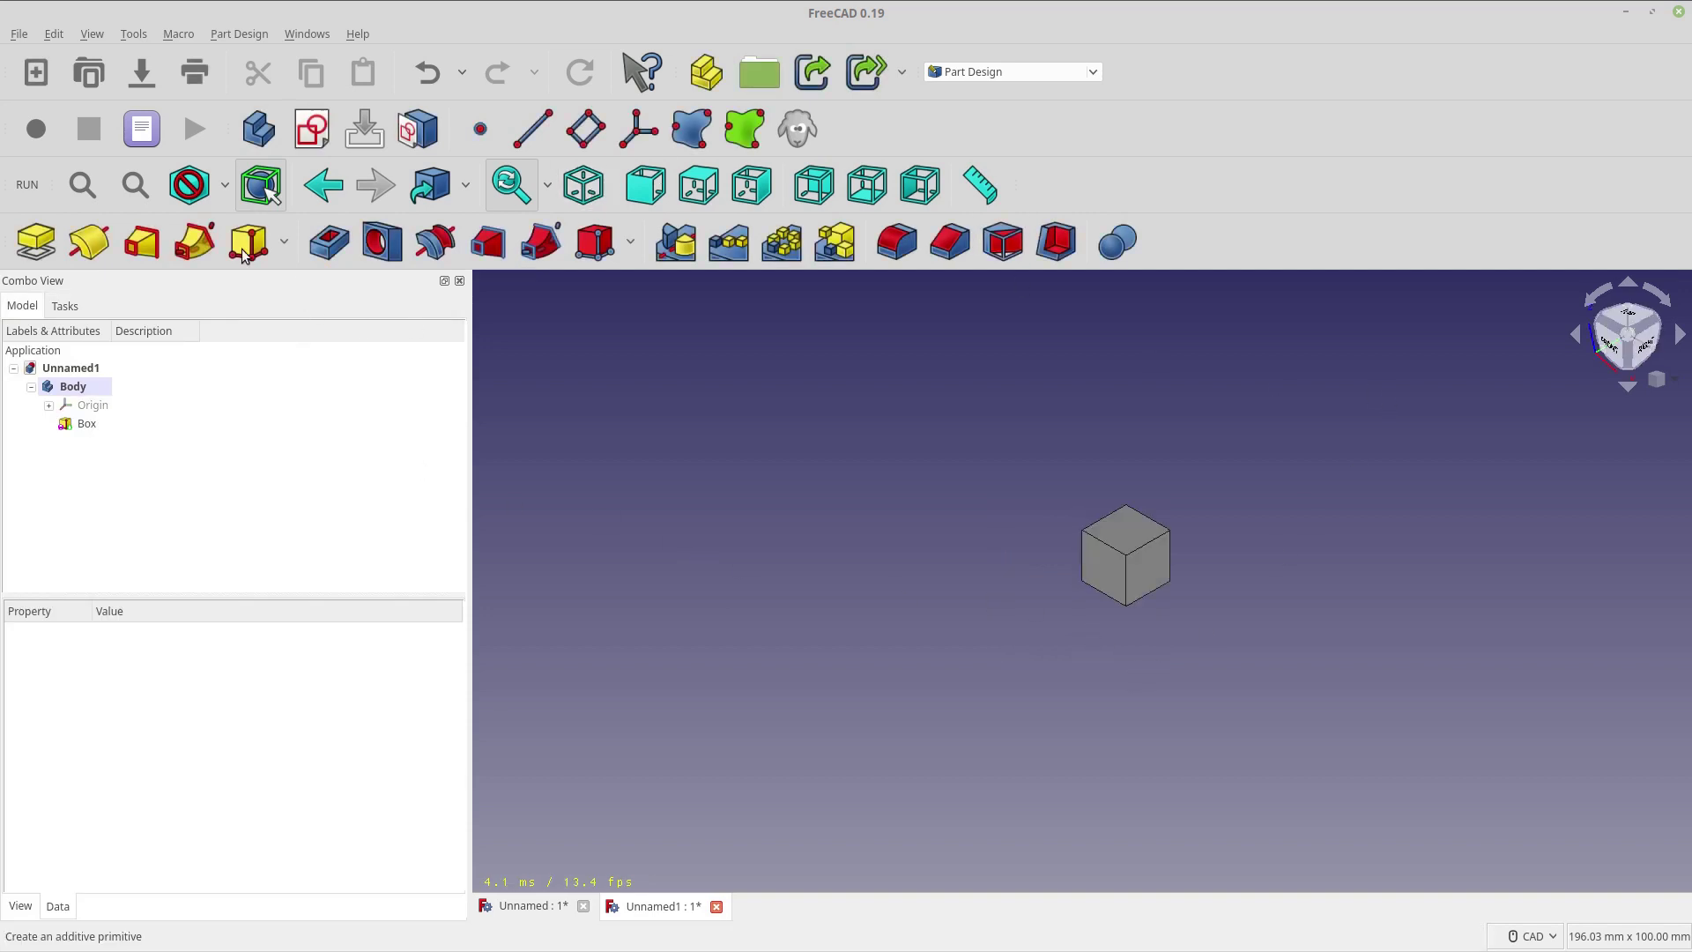
left_click(82, 184)
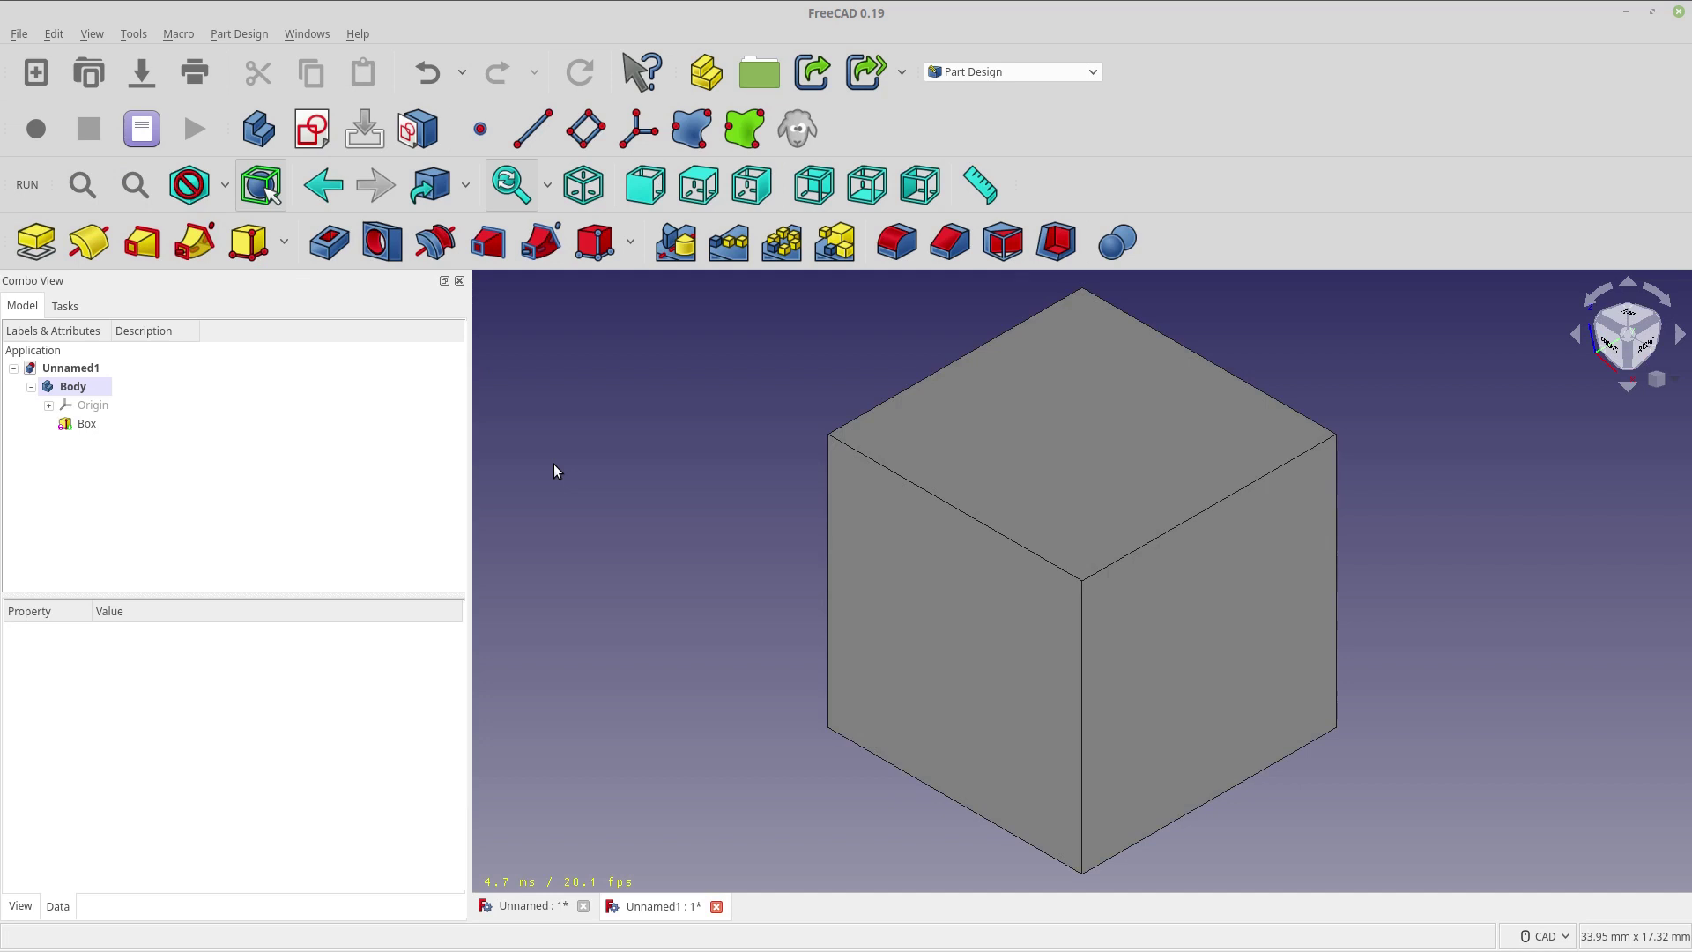
Step: Create a new sketch on the body's XY_Plane
left_click(310, 132)
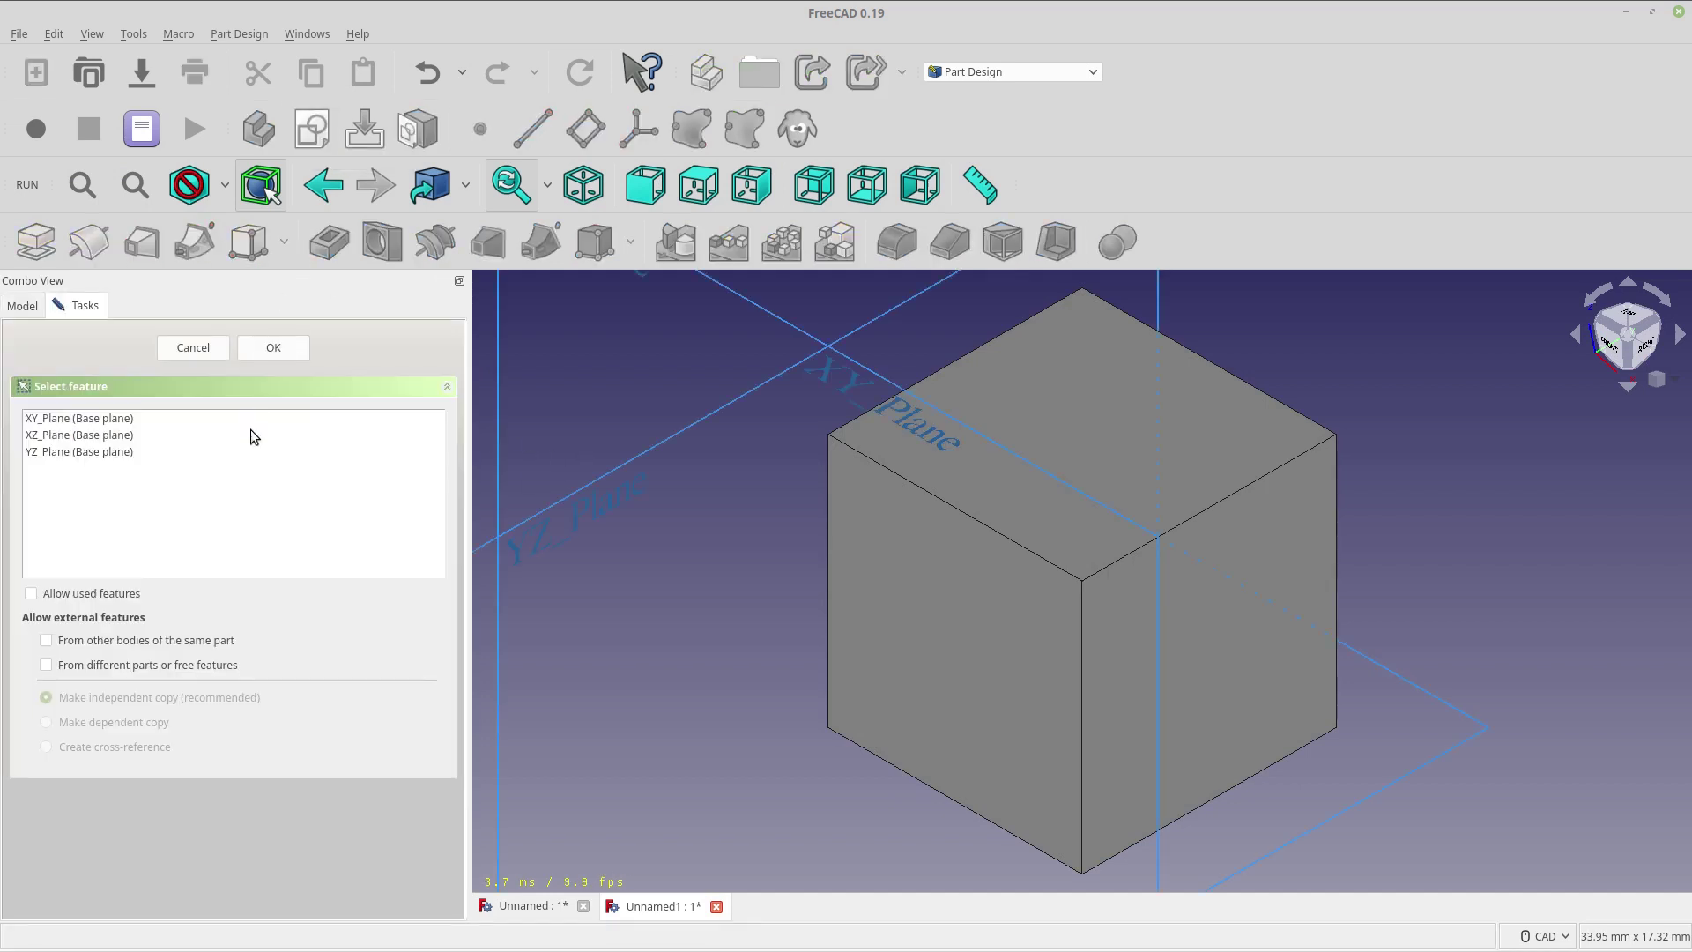
left_click(113, 420)
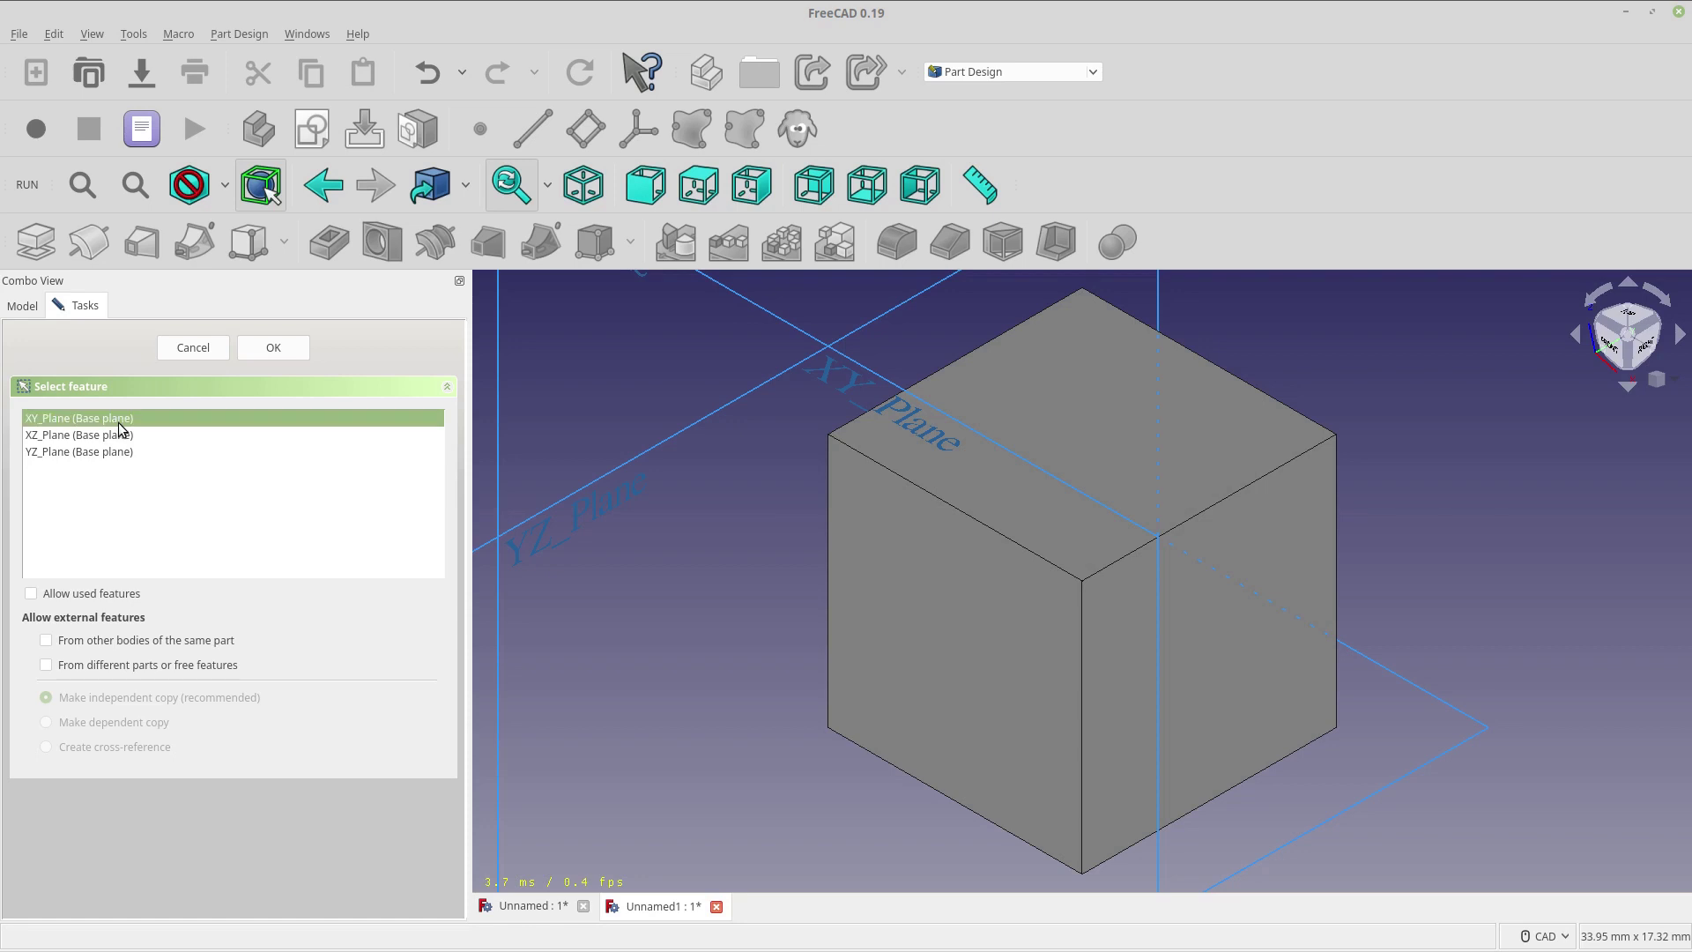
left_click(264, 348)
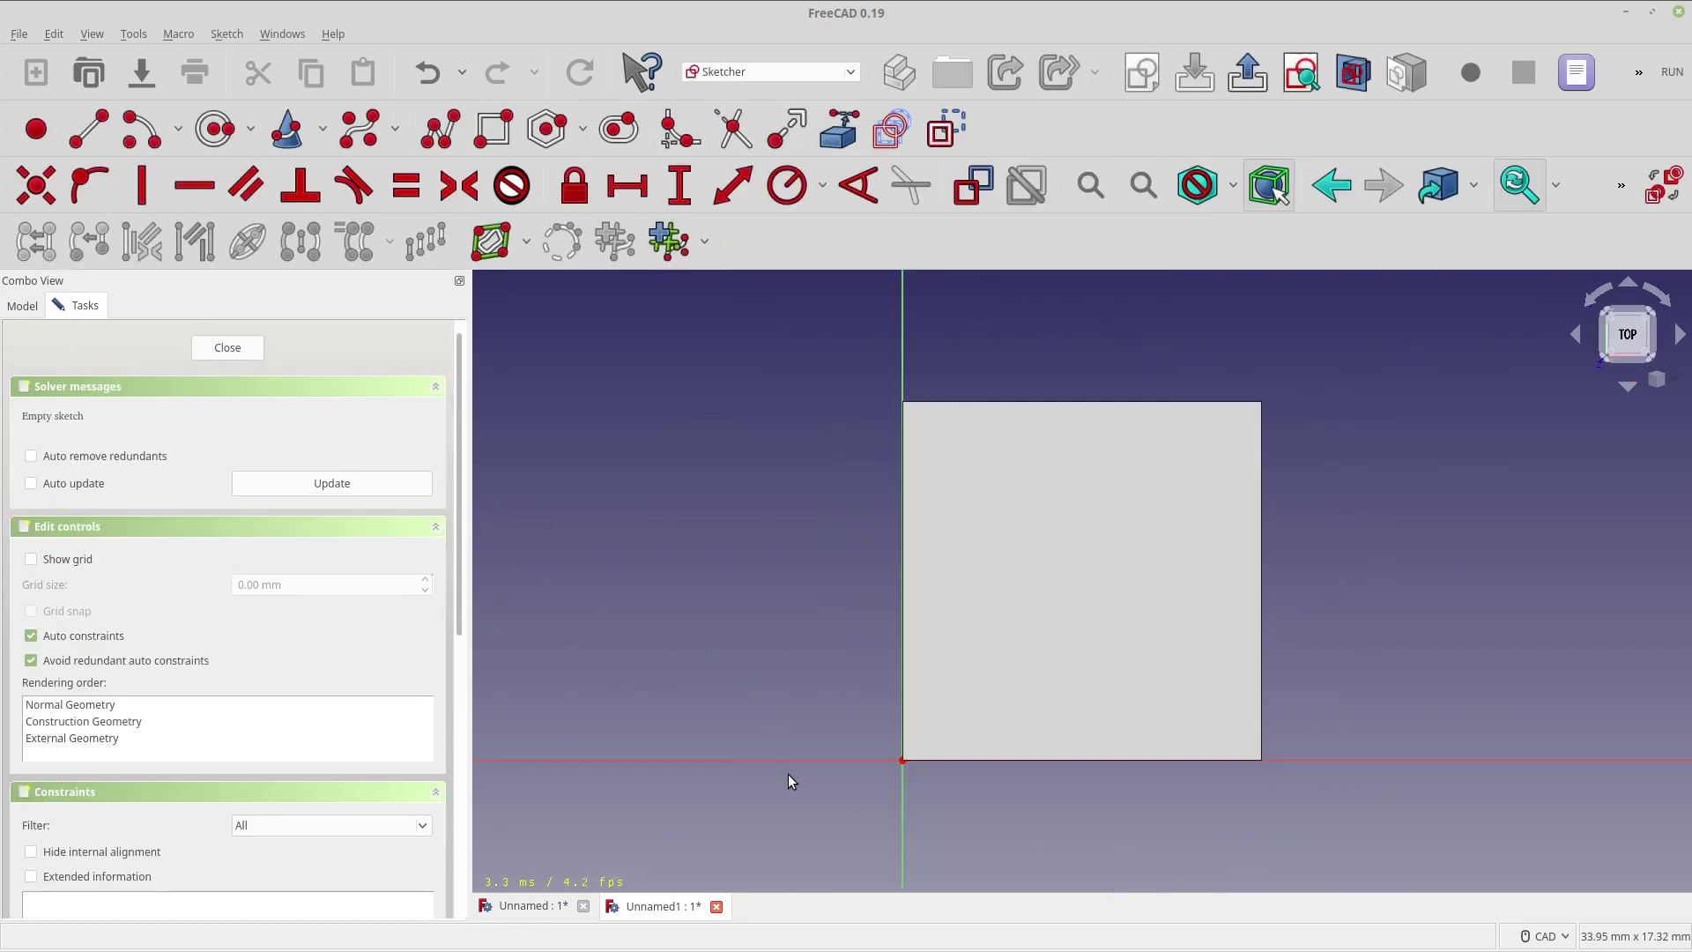
scroll(794, 785, "down", 3)
scroll(797, 807, "up", 2)
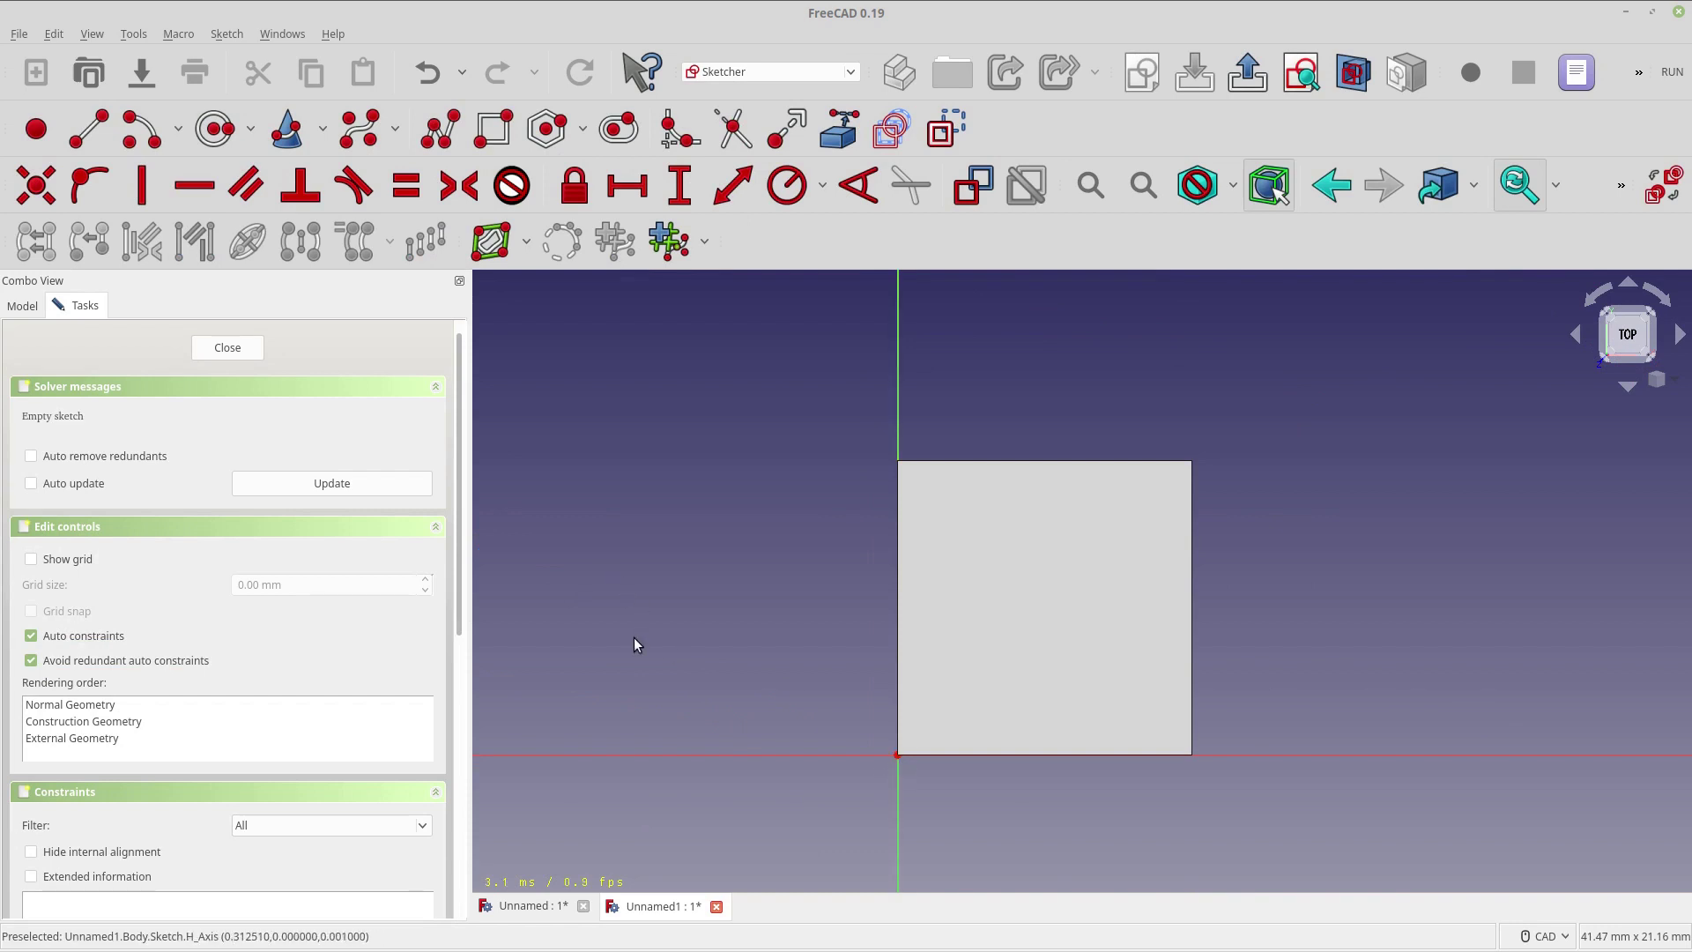
Step: Draw one circle, move it over the cube's corner, and close the sketch
left_click(215, 129)
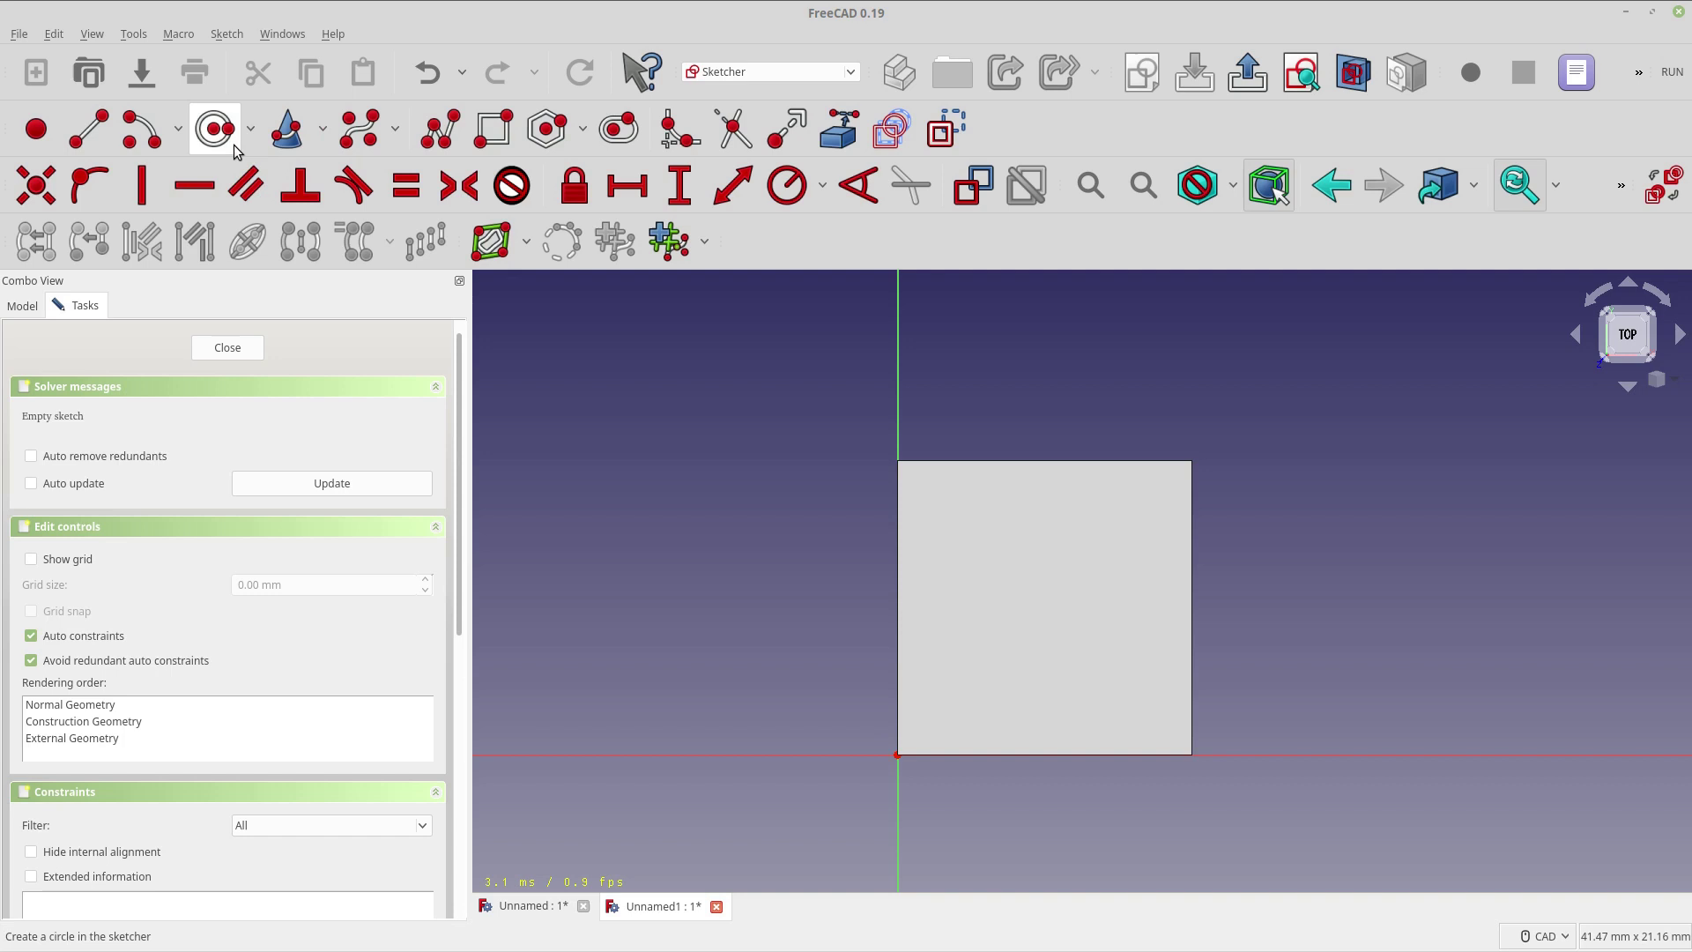
left_click(715, 621)
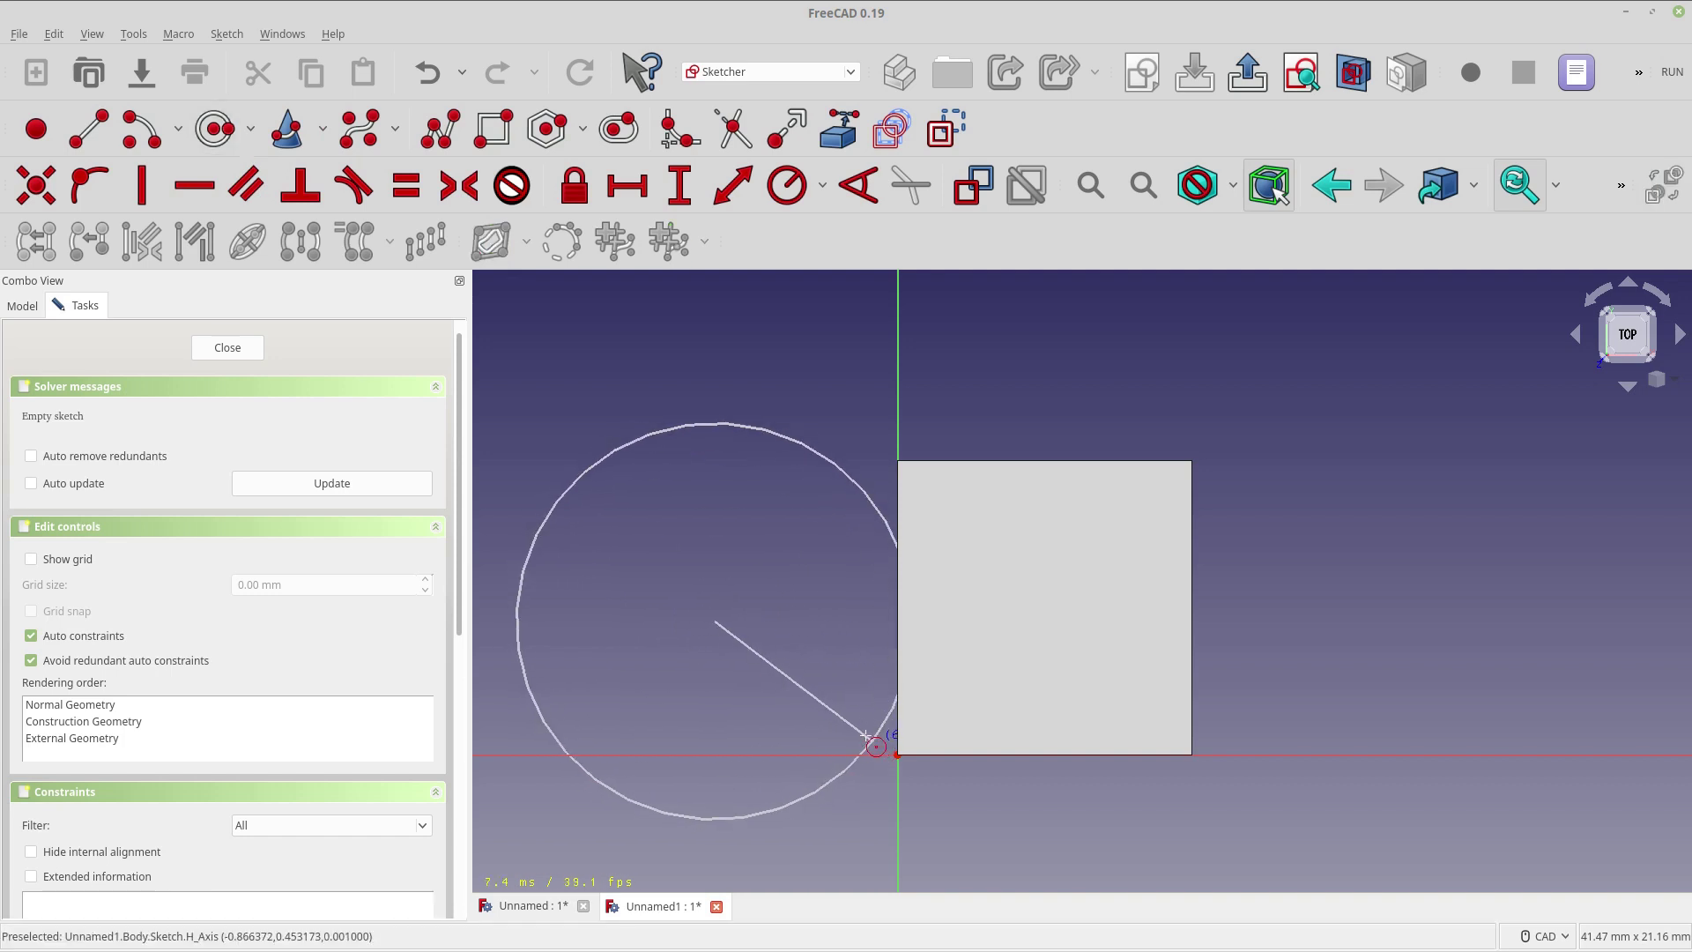
left_click(873, 730)
right_click(717, 643)
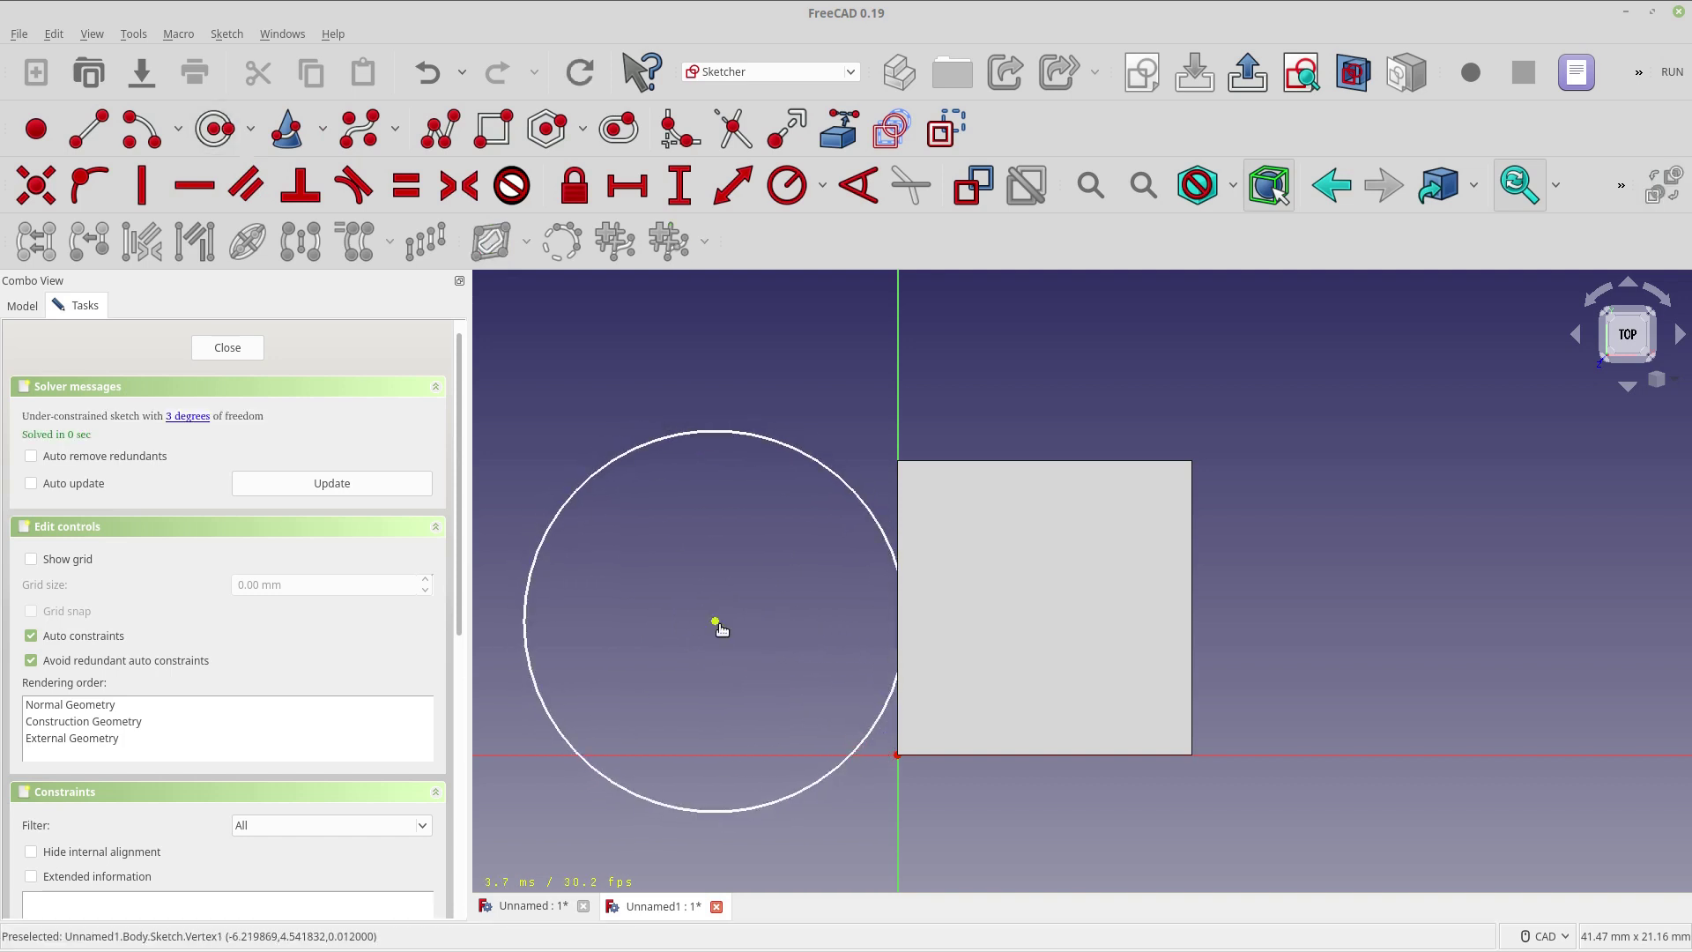
mouse_move(715, 621)
left_mouse_down()
mouse_move(828, 675)
mouse_move(823, 703)
left_mouse_up()
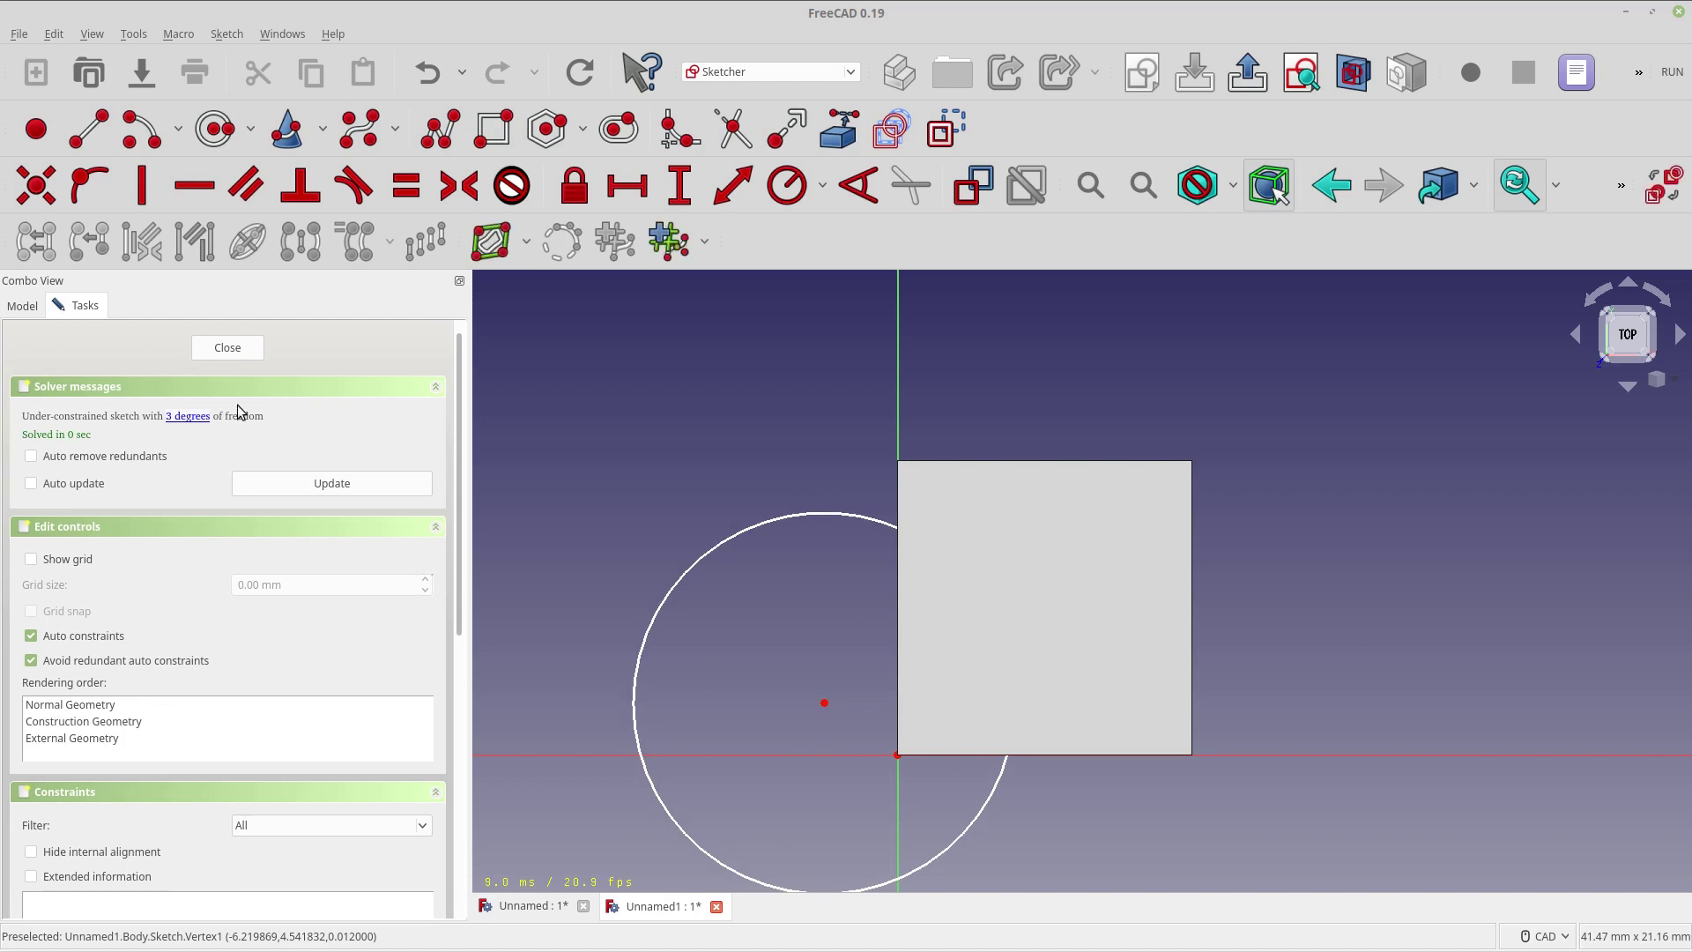
left_click(222, 349)
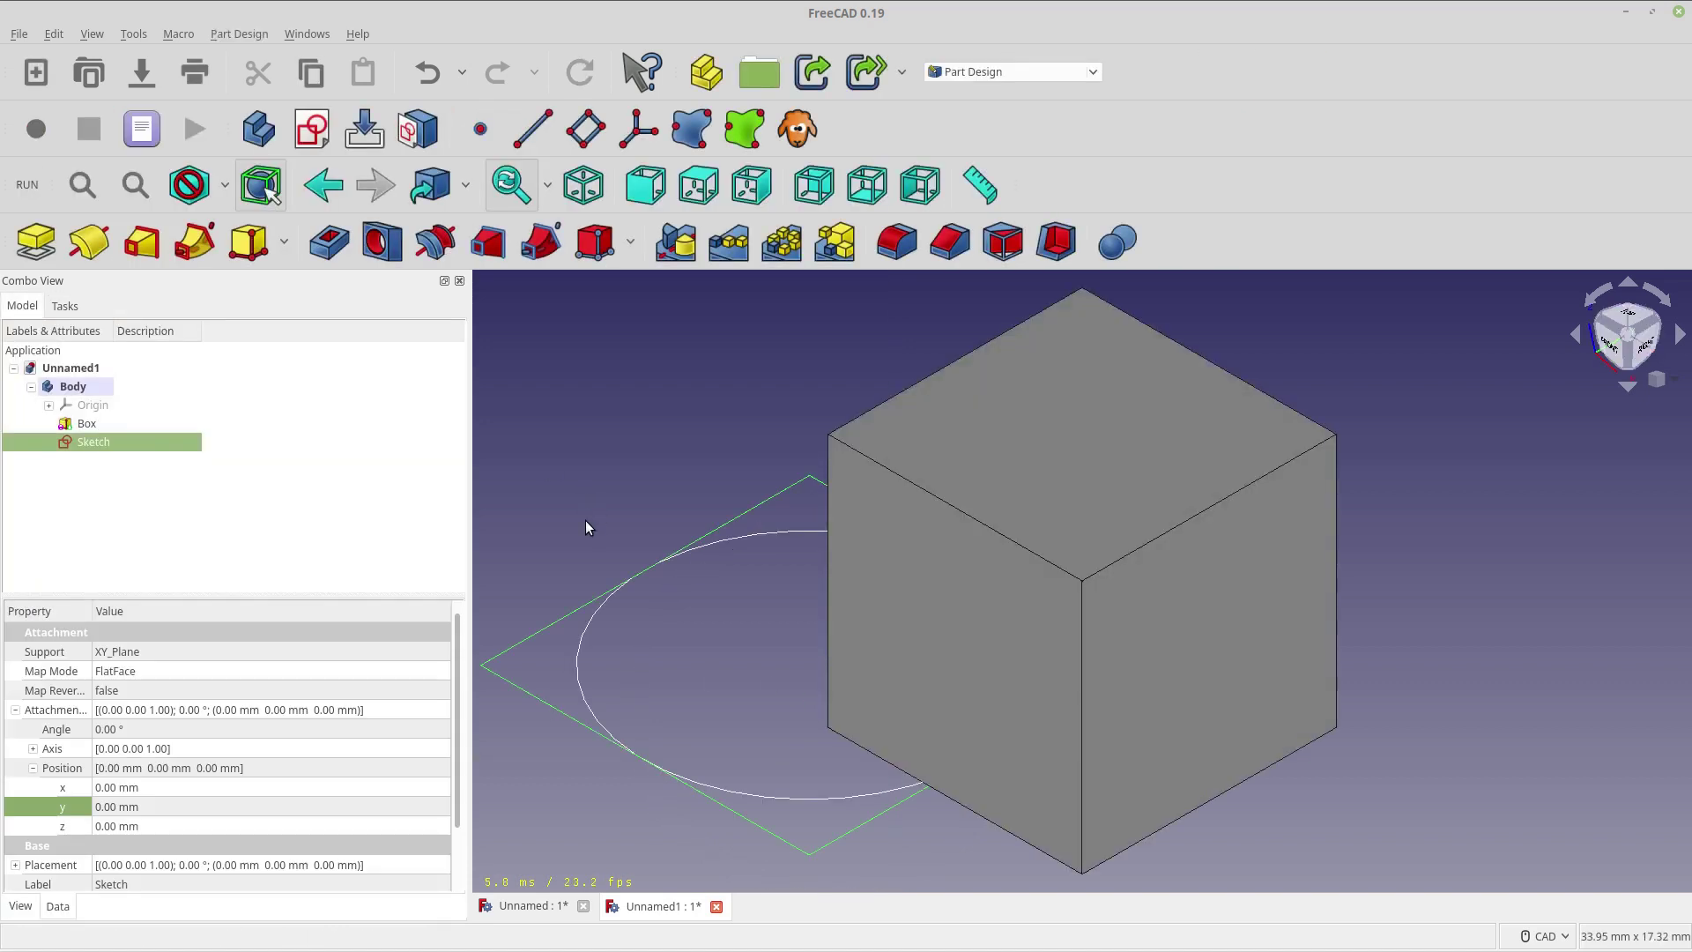
Step: Expand the body's Origin and show its axes and planes in the view
left_click(80, 407)
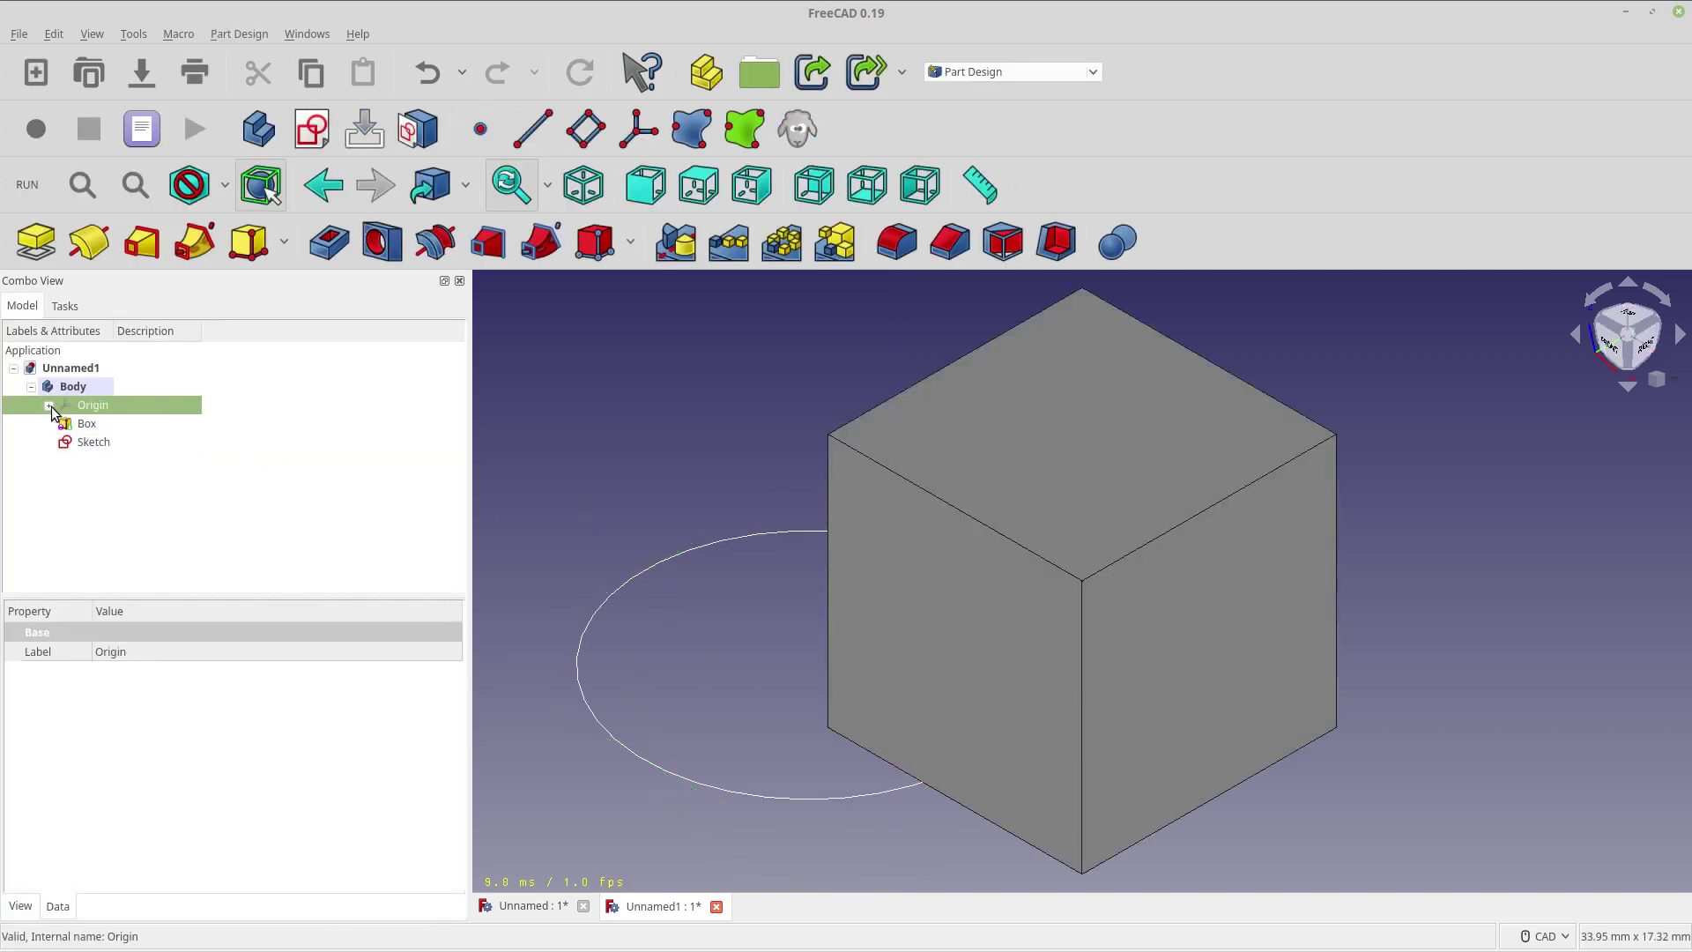
left_click(49, 406)
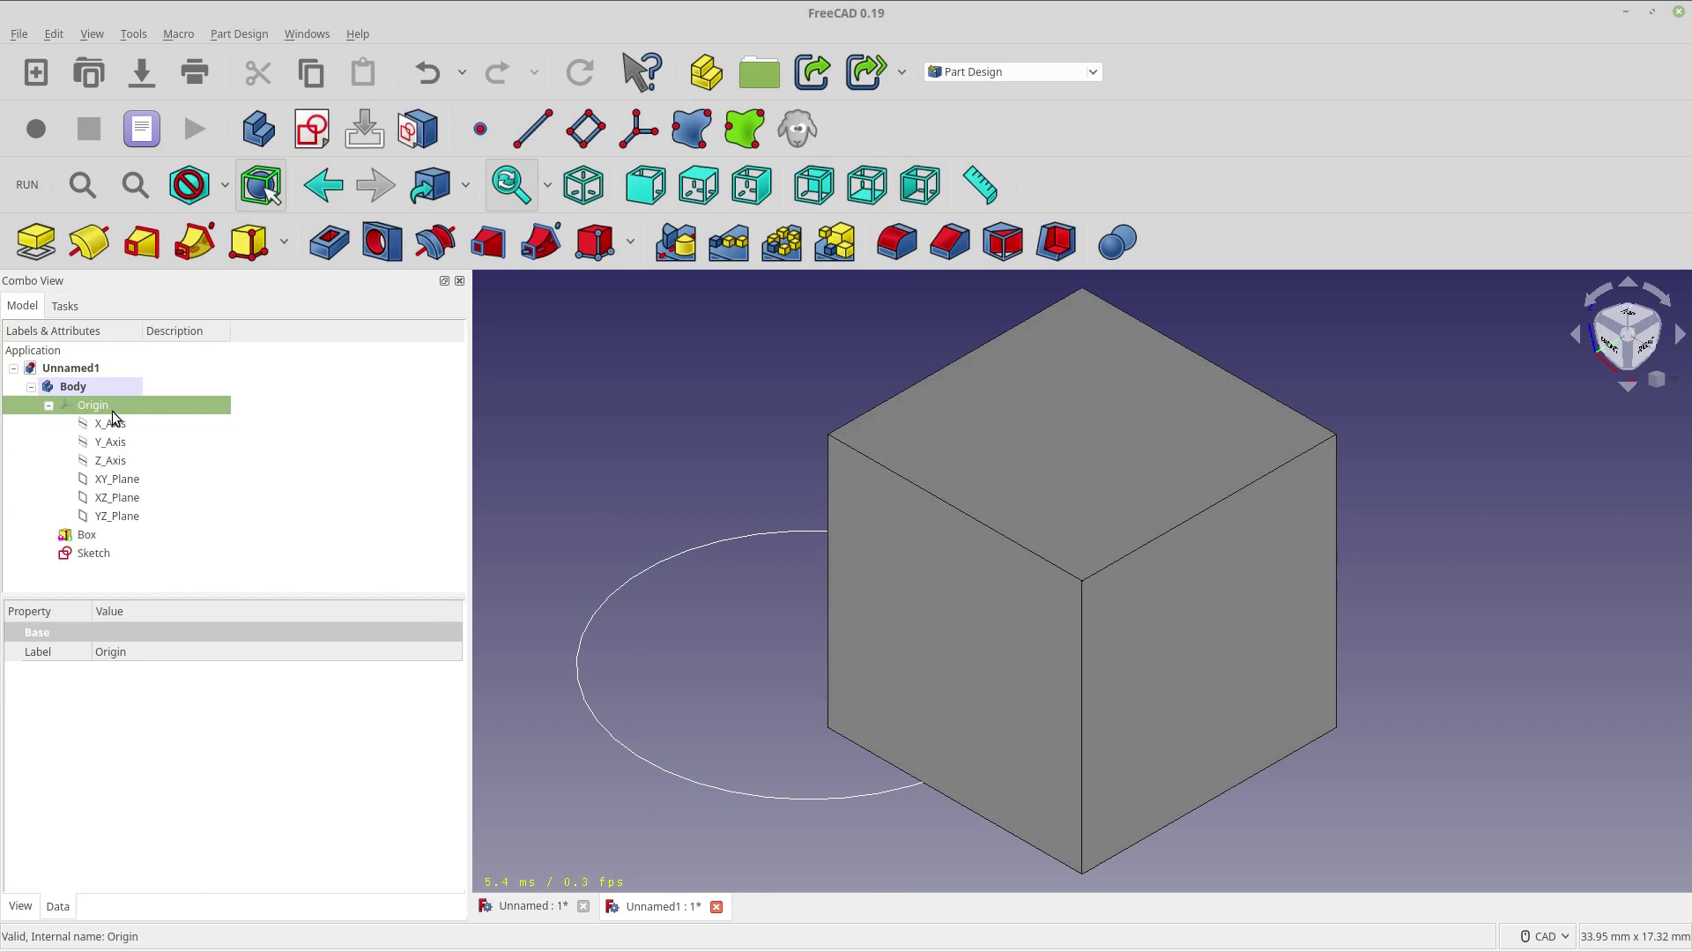
key("space")
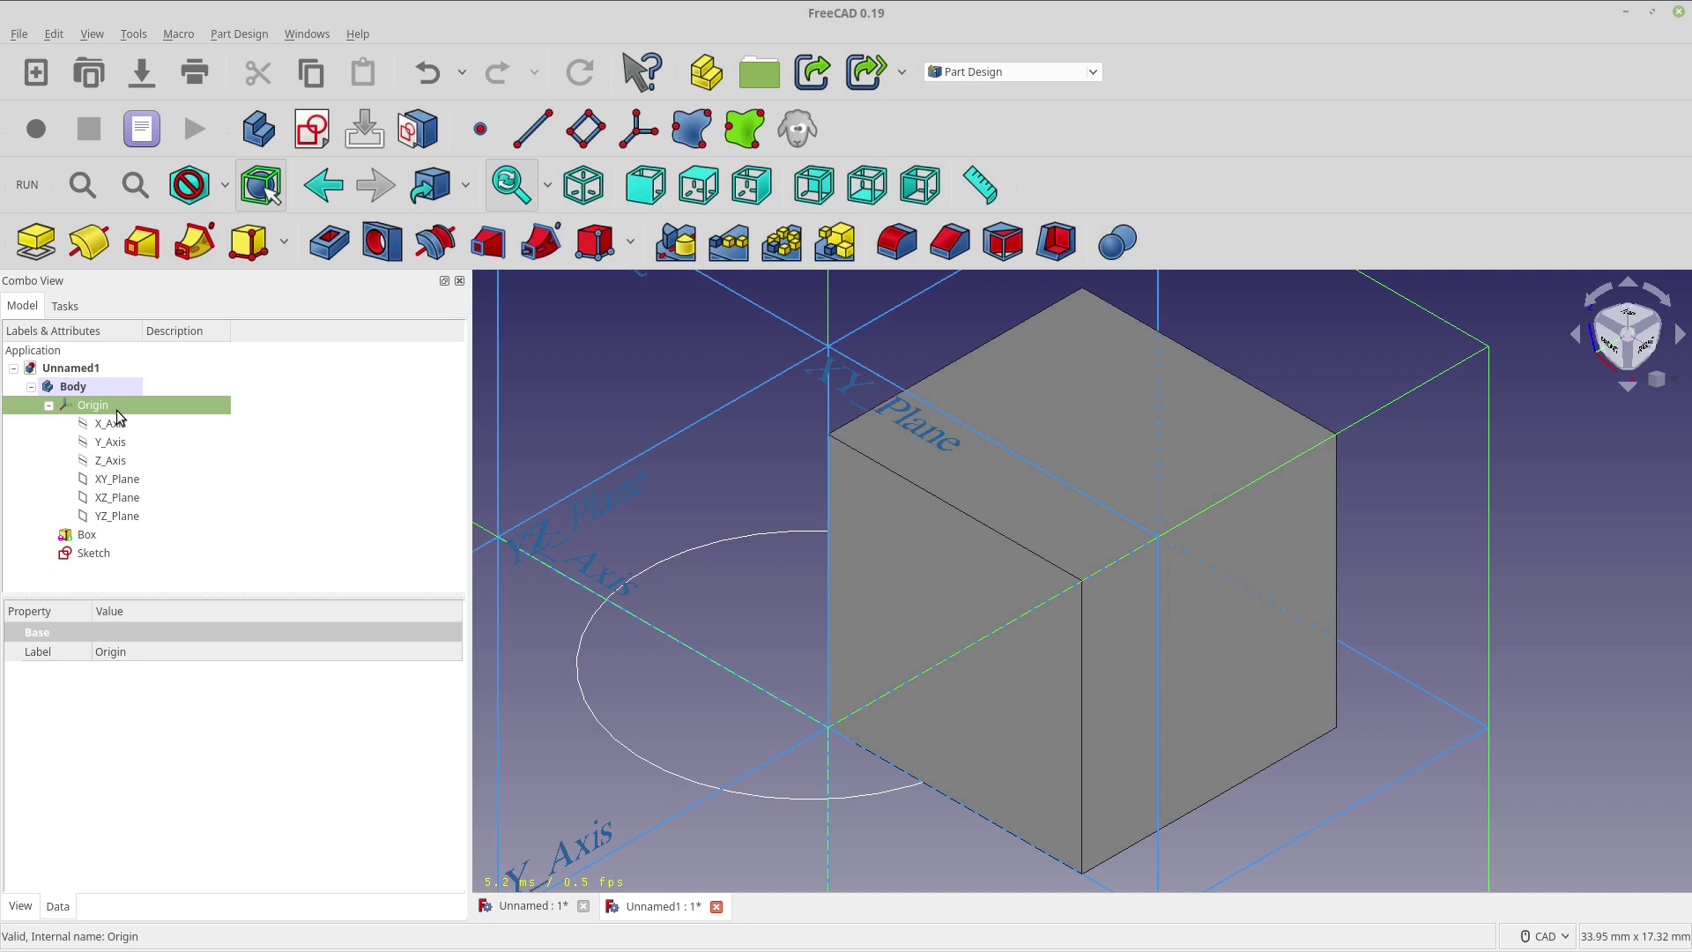
scroll(510, 542, "down", 5)
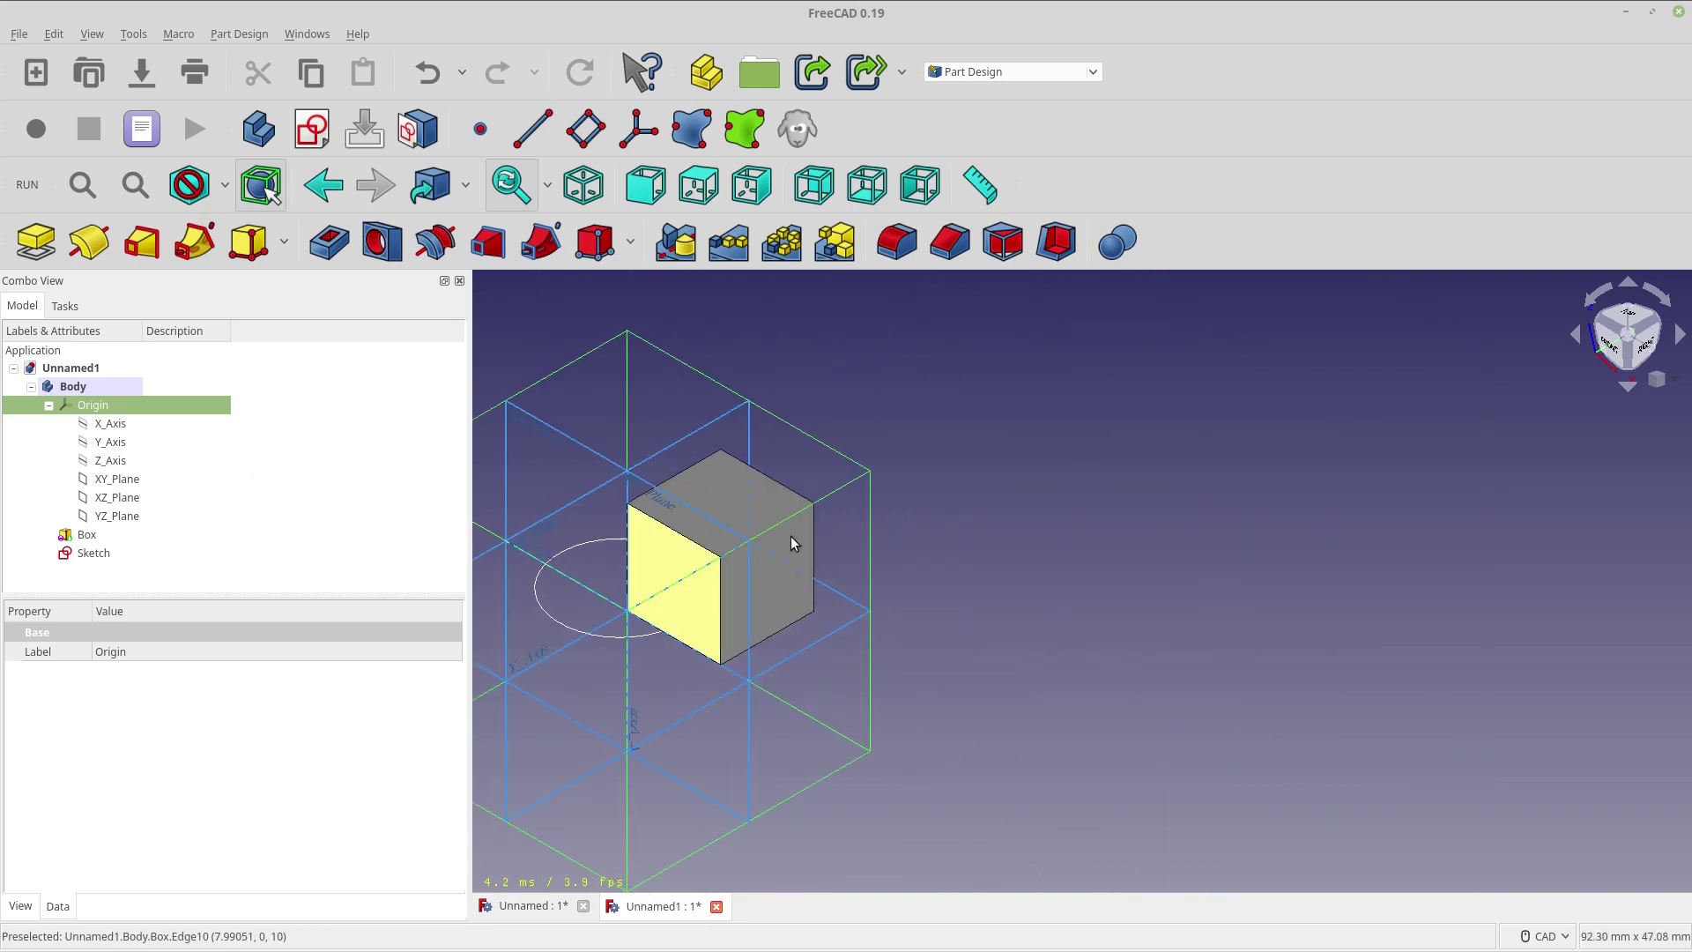
middle_click_drag(1051, 538, 1202, 547)
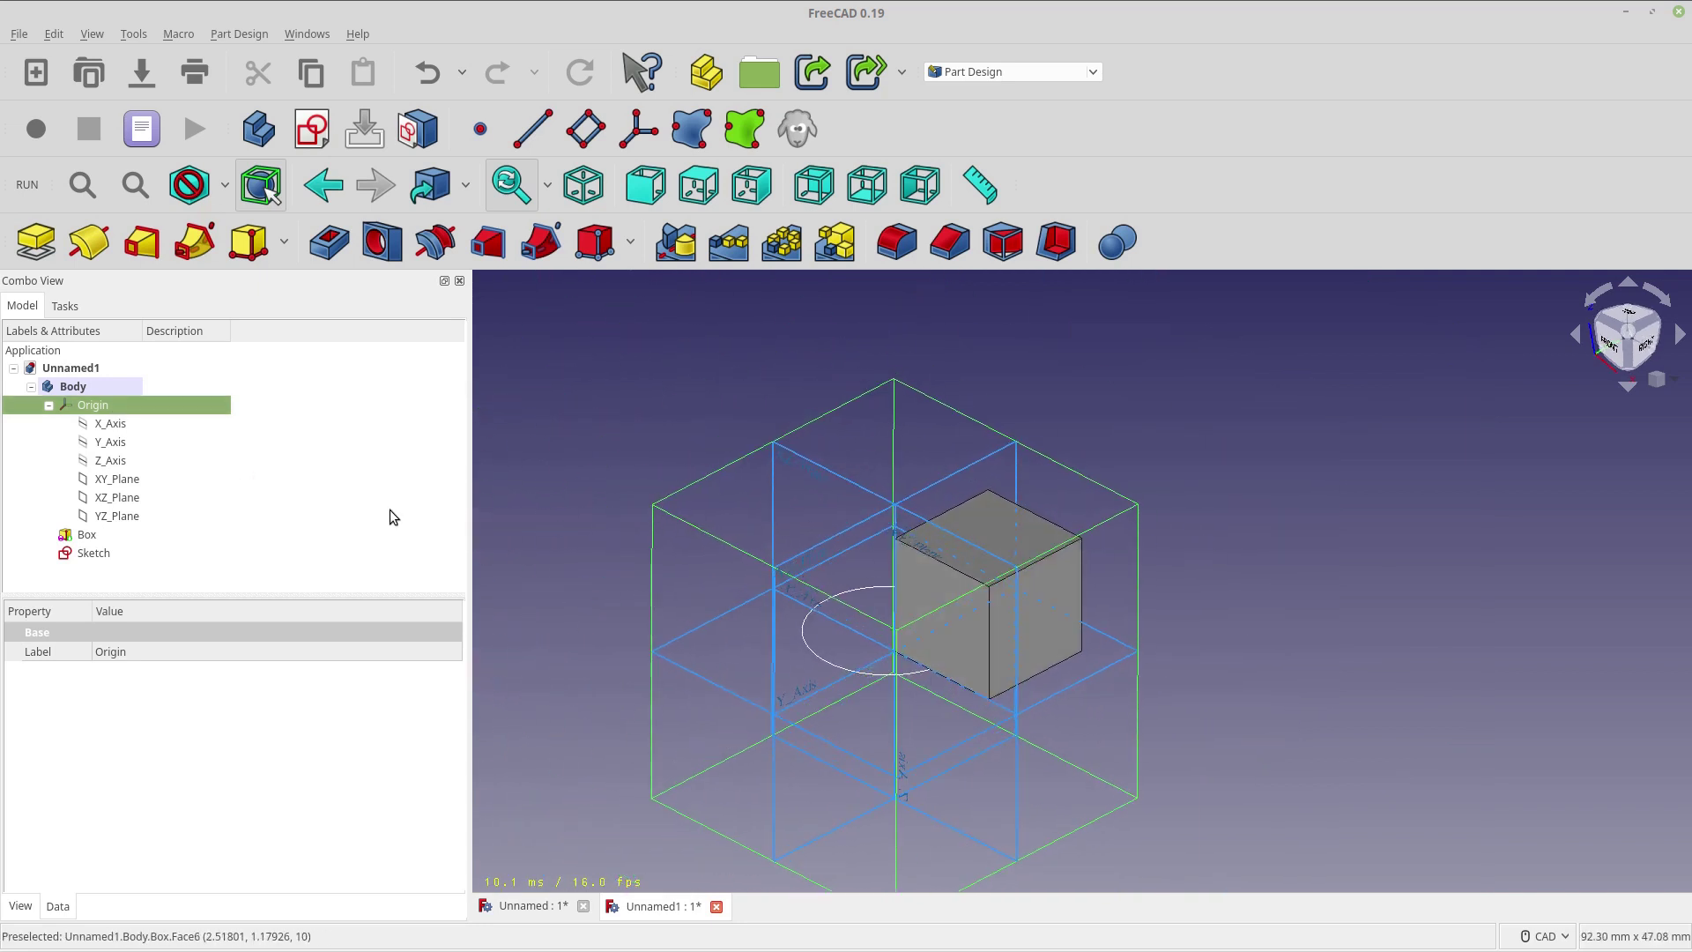
Step: Hide the XZ_Plane and YZ_Plane, then zoom in on the cube and circle
left_click(114, 479)
left_click(112, 500)
key("space")
left_click(114, 513)
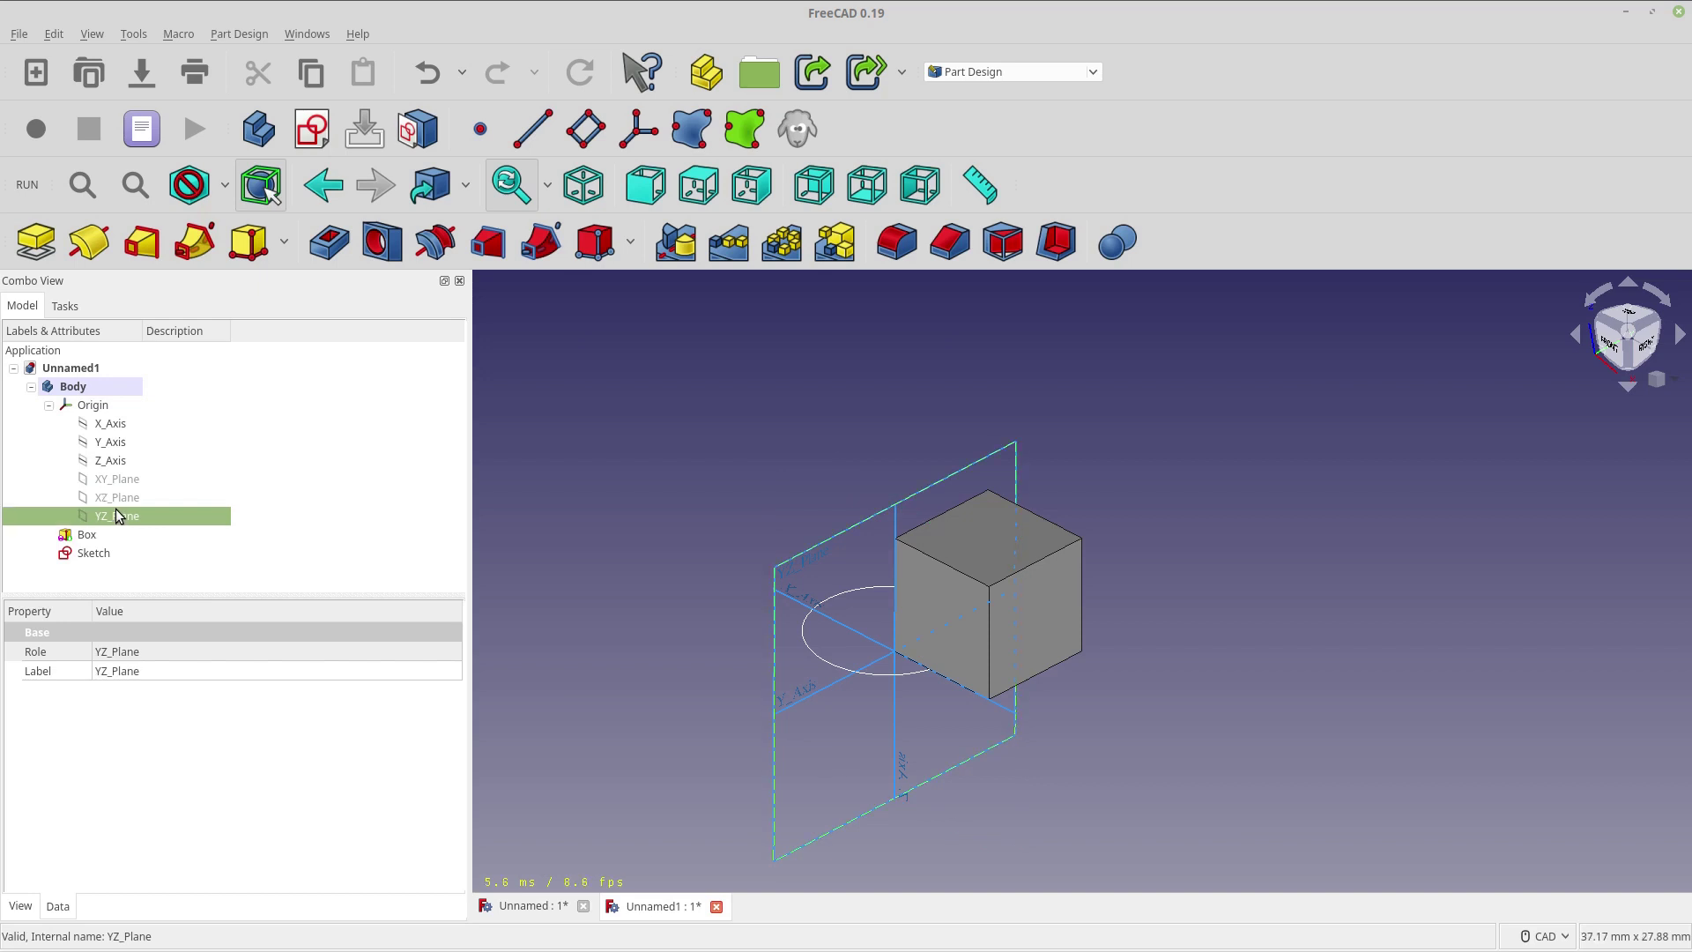
key("space")
scroll(742, 733, "up", 1)
scroll(742, 731, "up", 1)
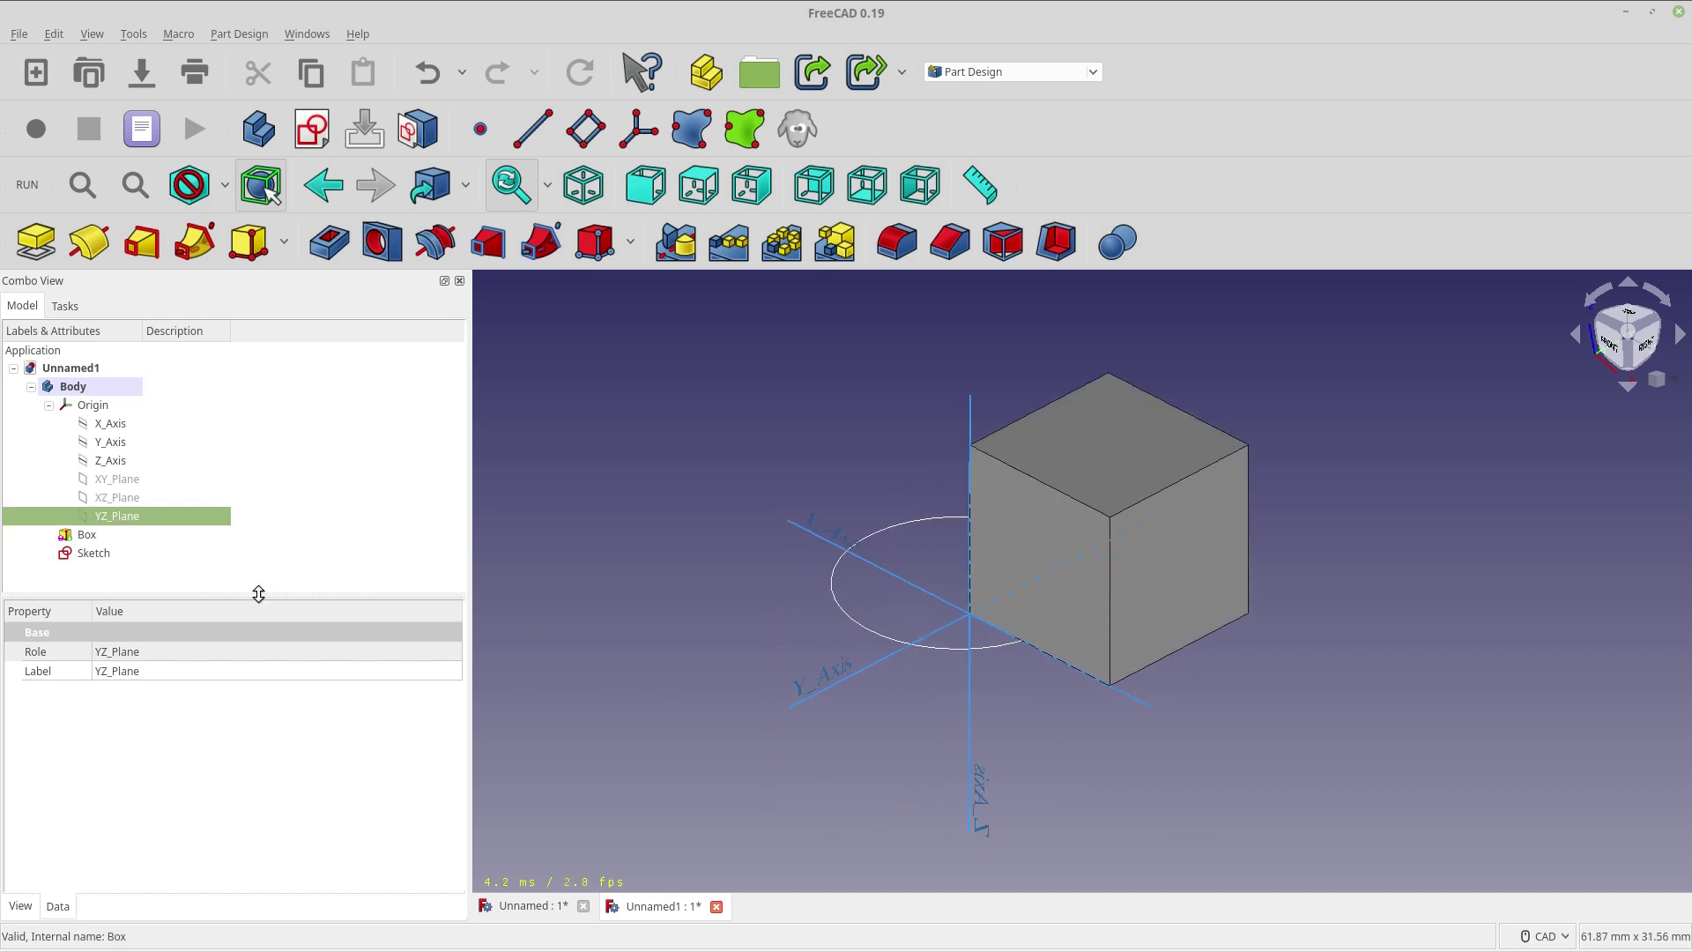
double_click(118, 553)
key("0")
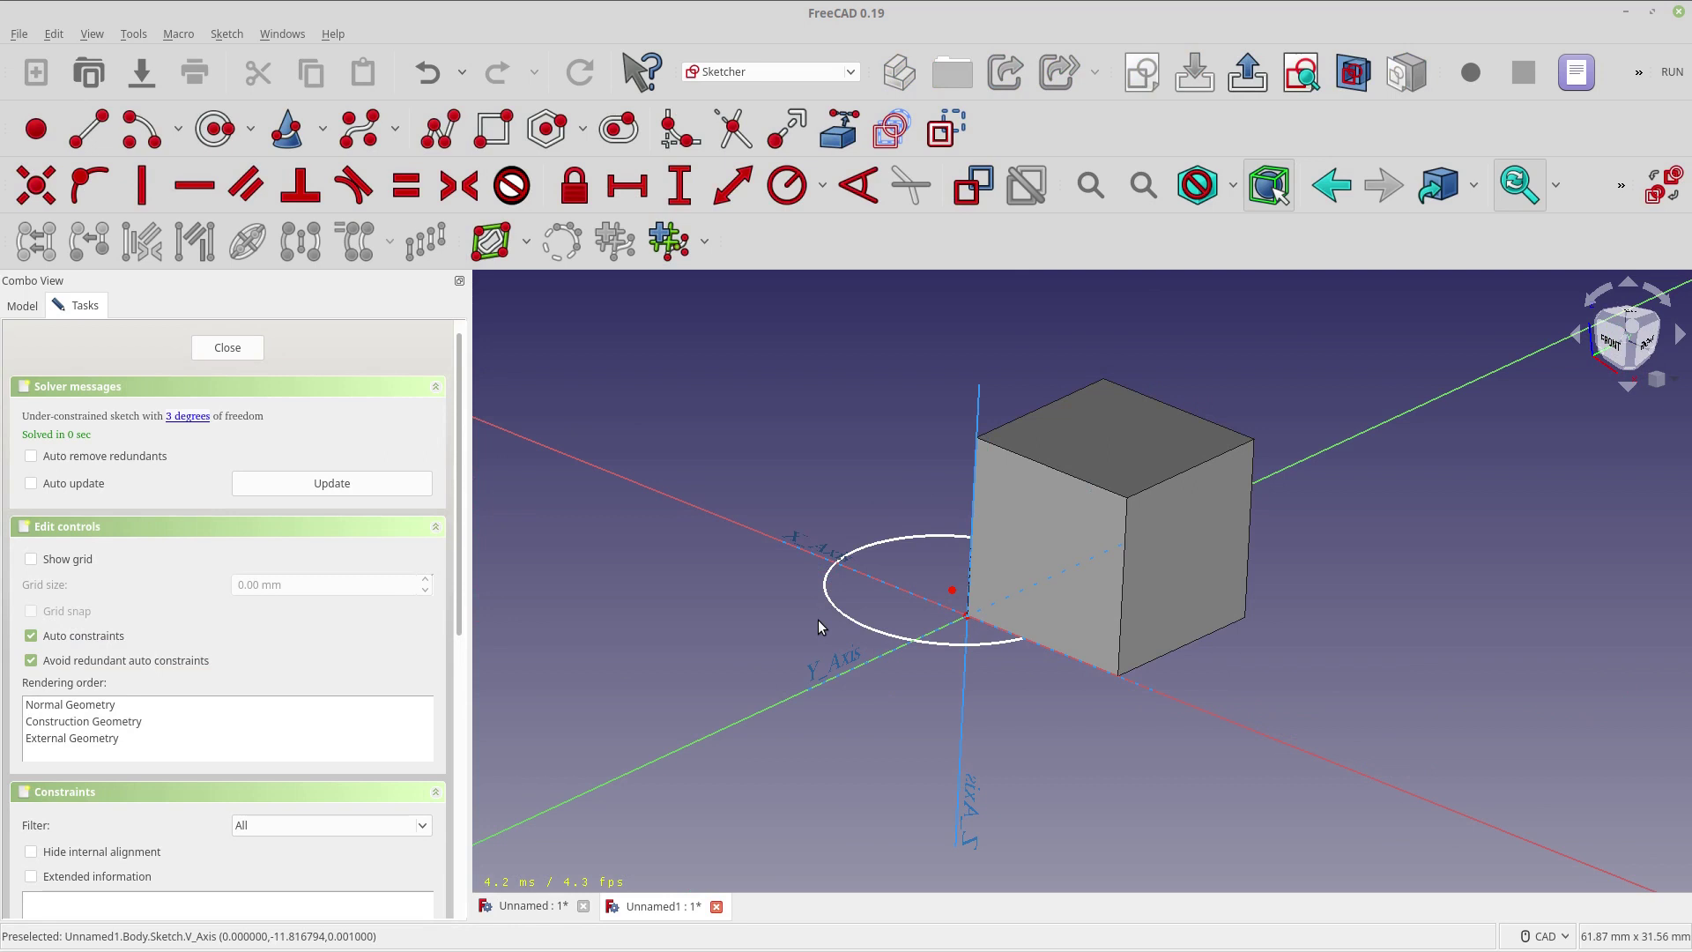
mouse_move(818, 621)
middle_mouse_down()
mouse_move(963, 661)
mouse_move(926, 661)
middle_mouse_up()
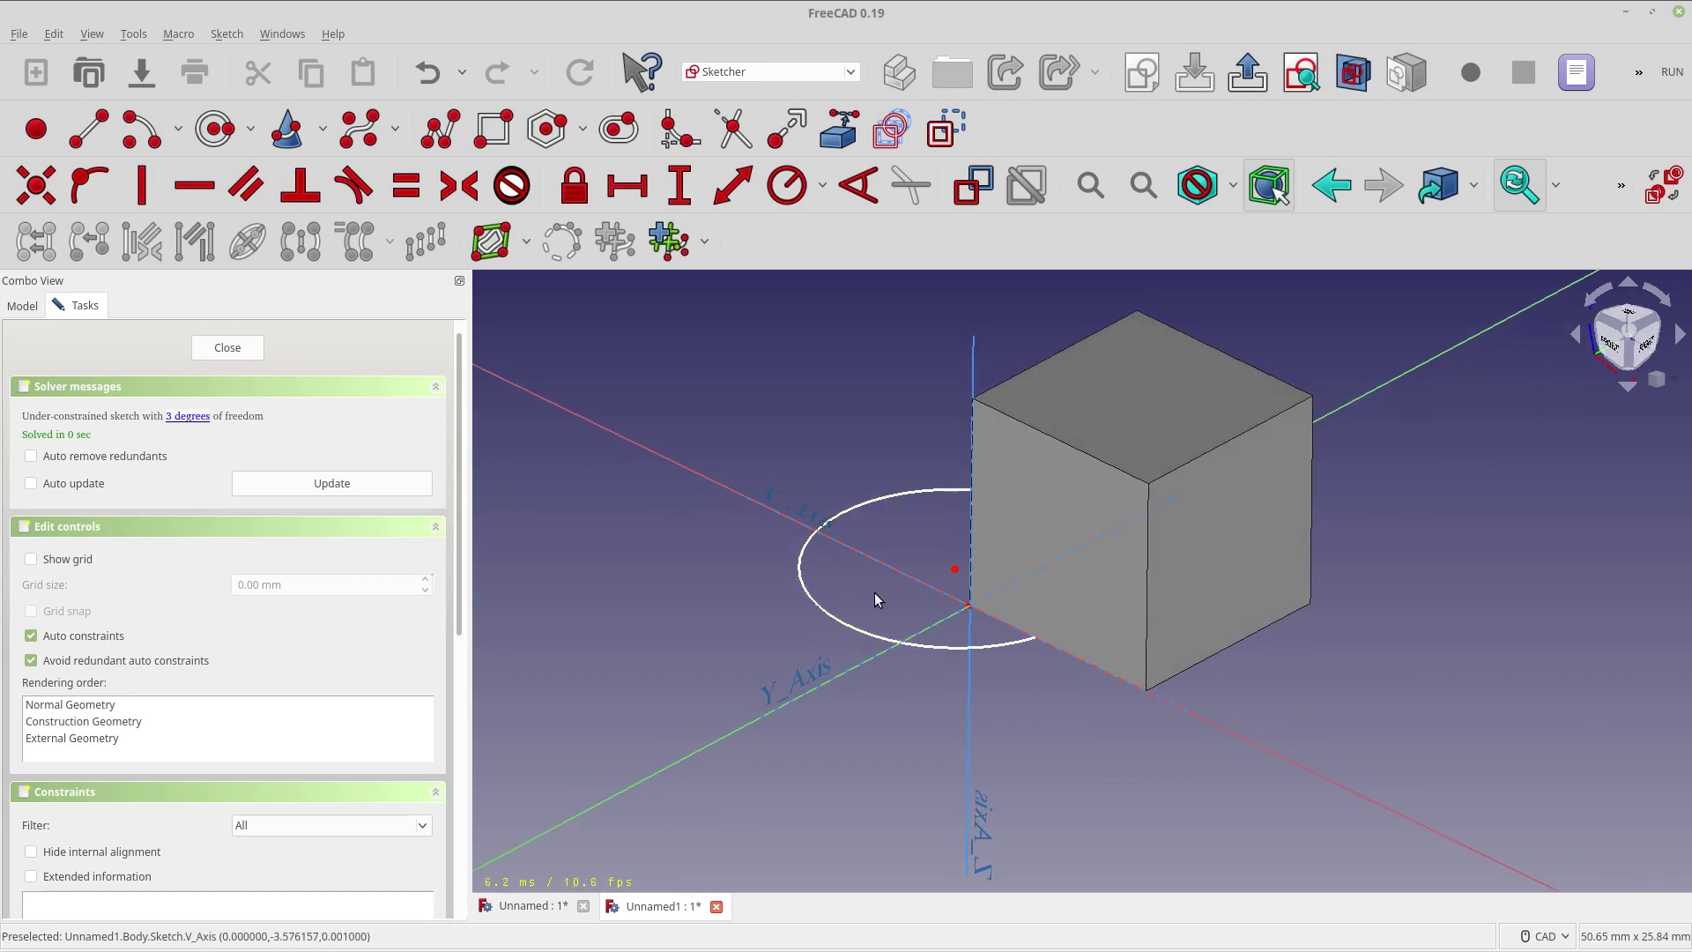
scroll(882, 593, "up", 5)
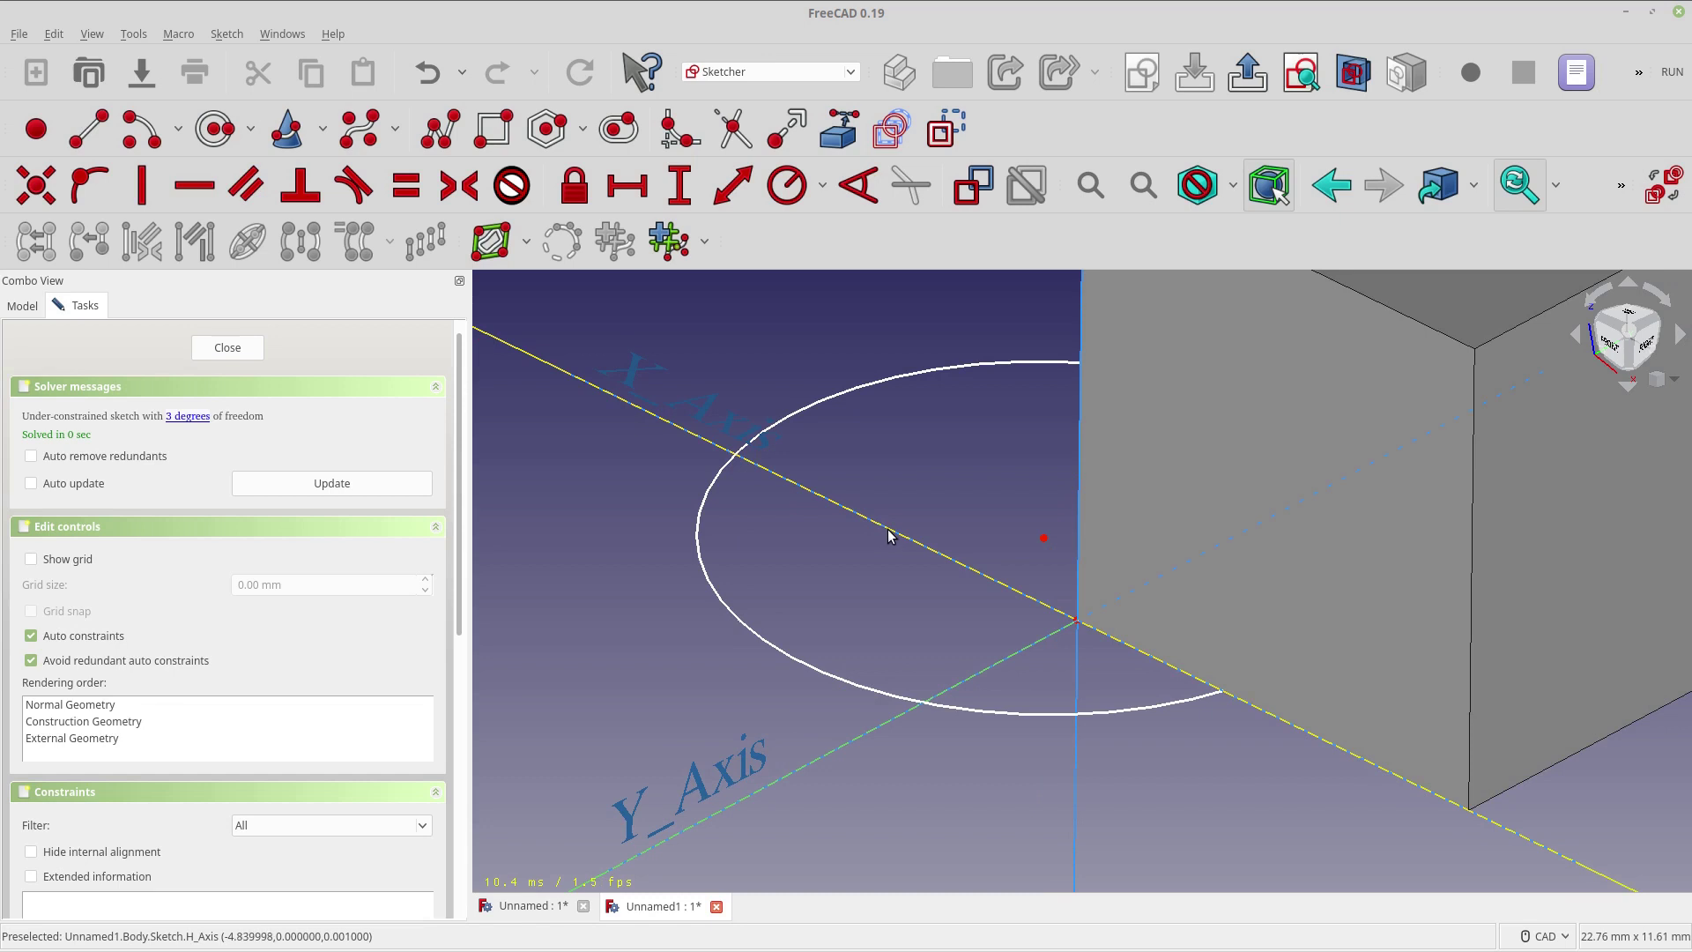
scroll(897, 575, "down", 3)
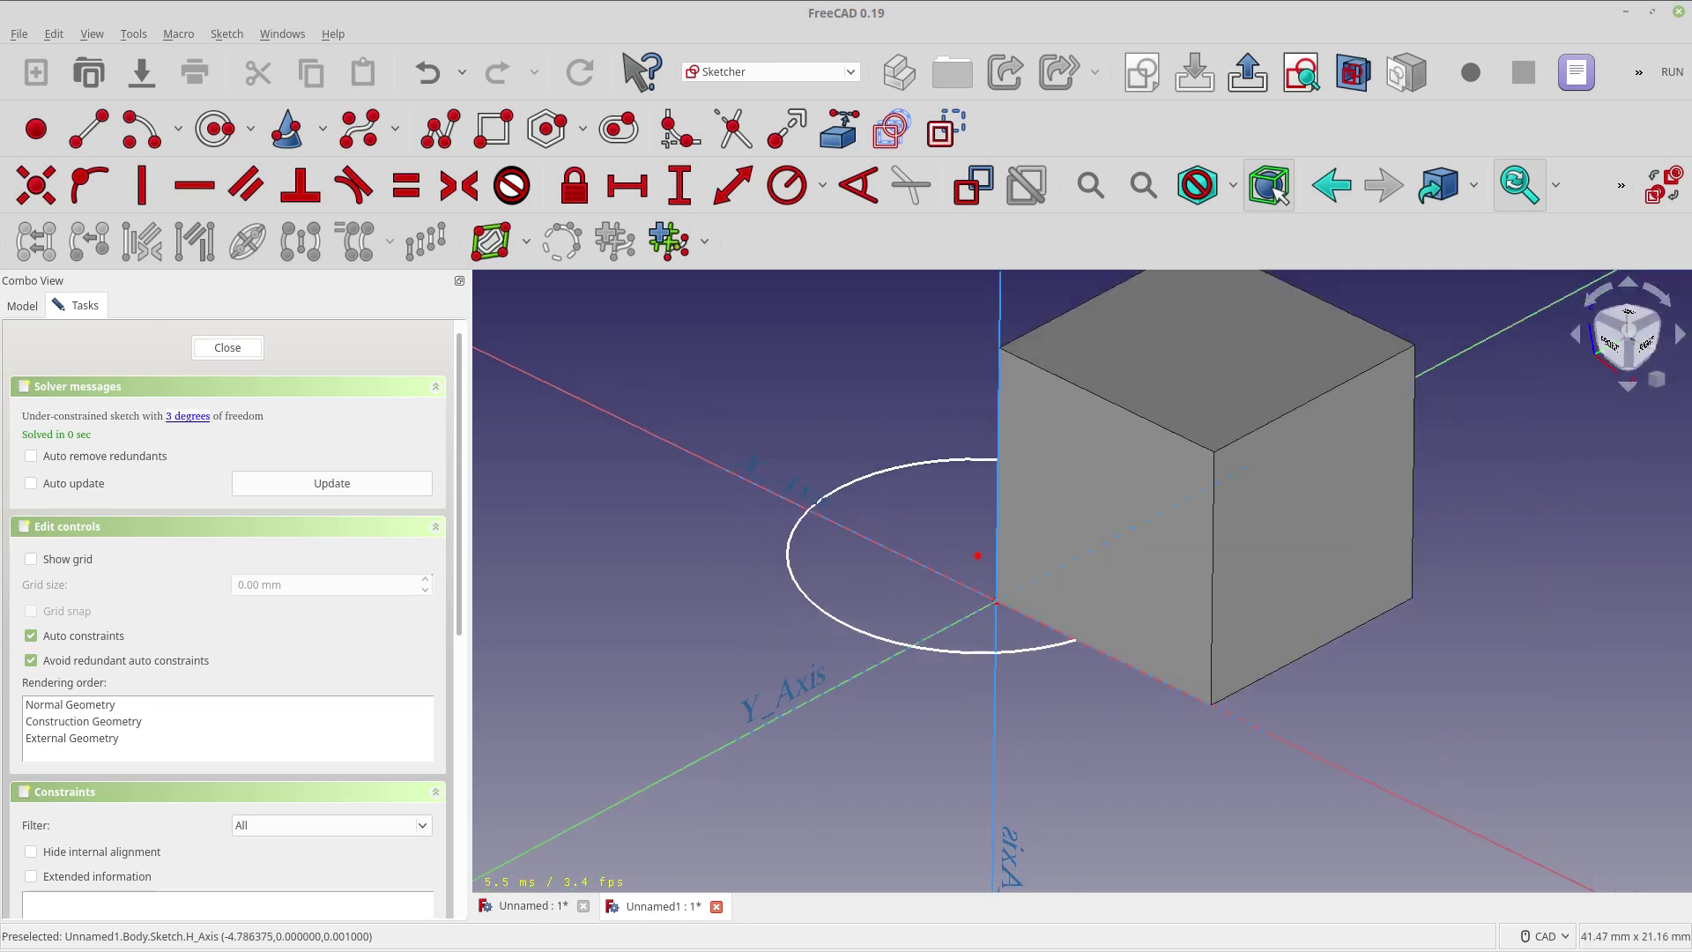
key("Escape")
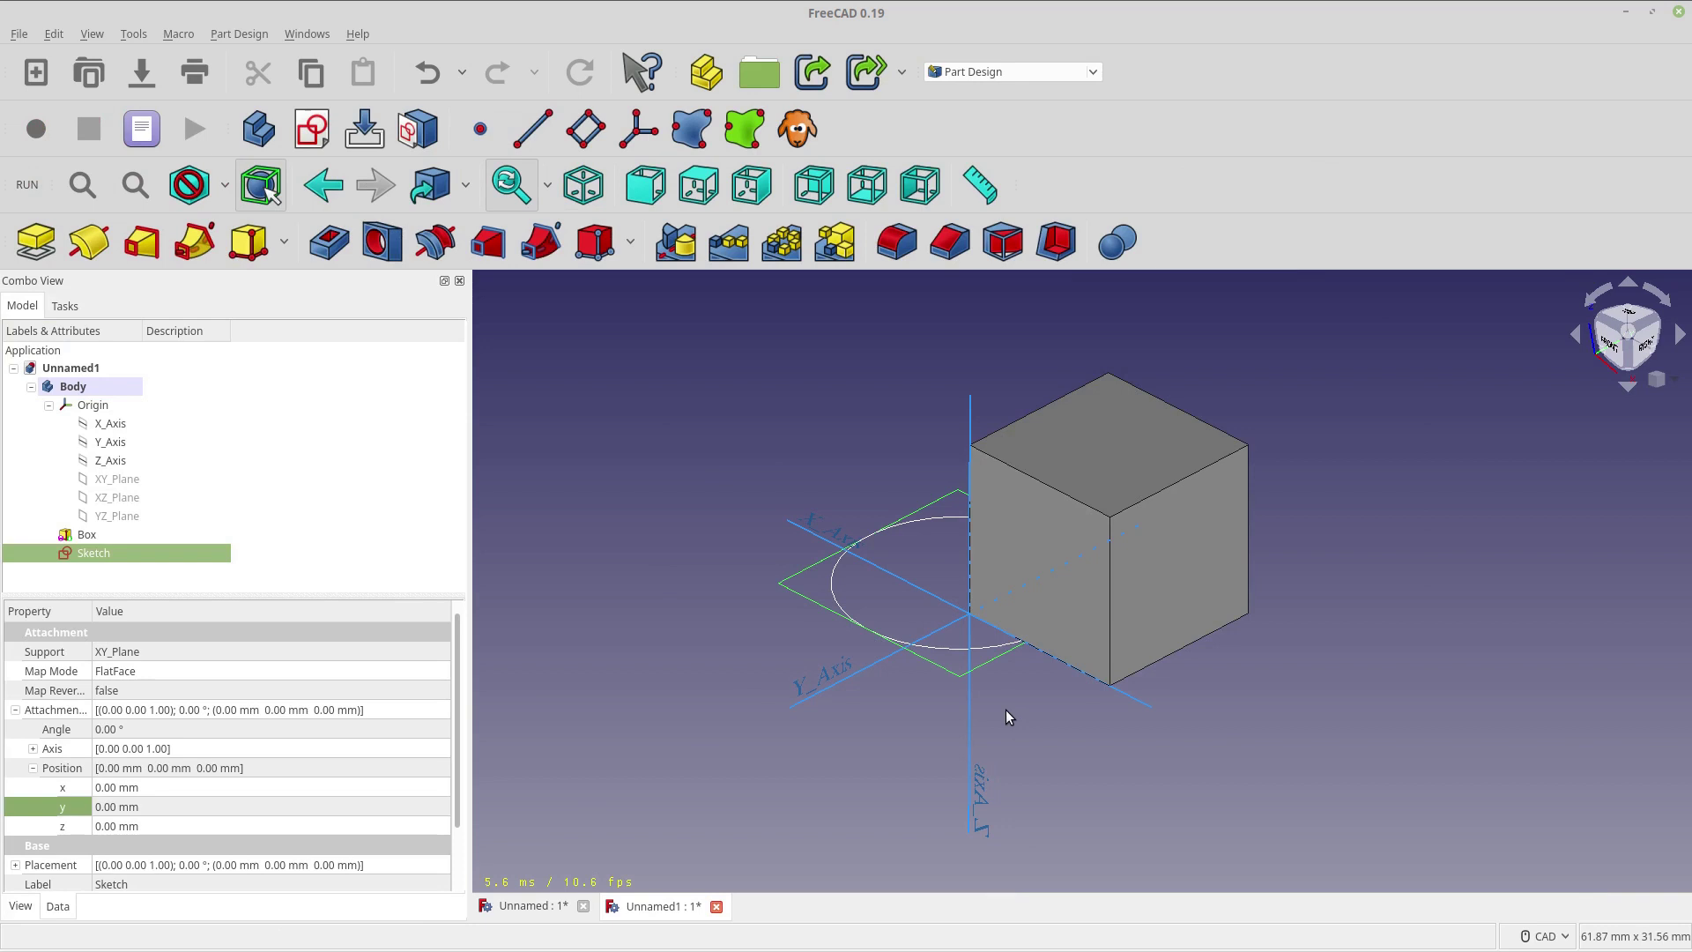
Step: Map Sketch onto the cube's top face in FlatFace mode, lifting the circle to 10 mm
left_click(1121, 454)
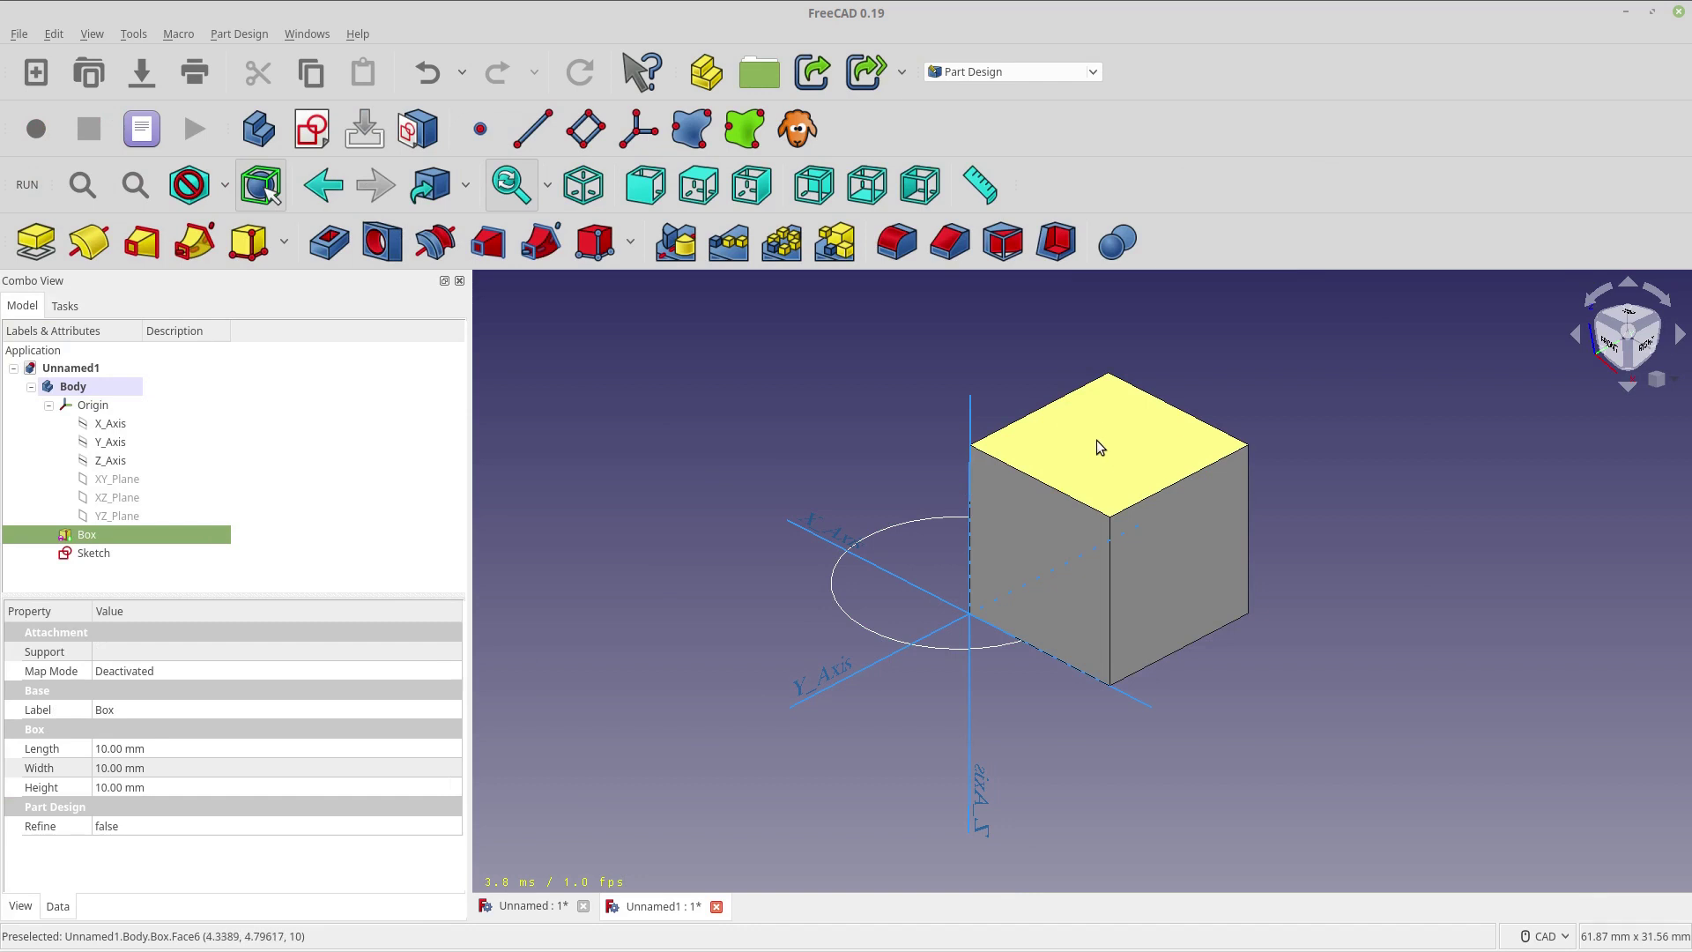
left_click(426, 143)
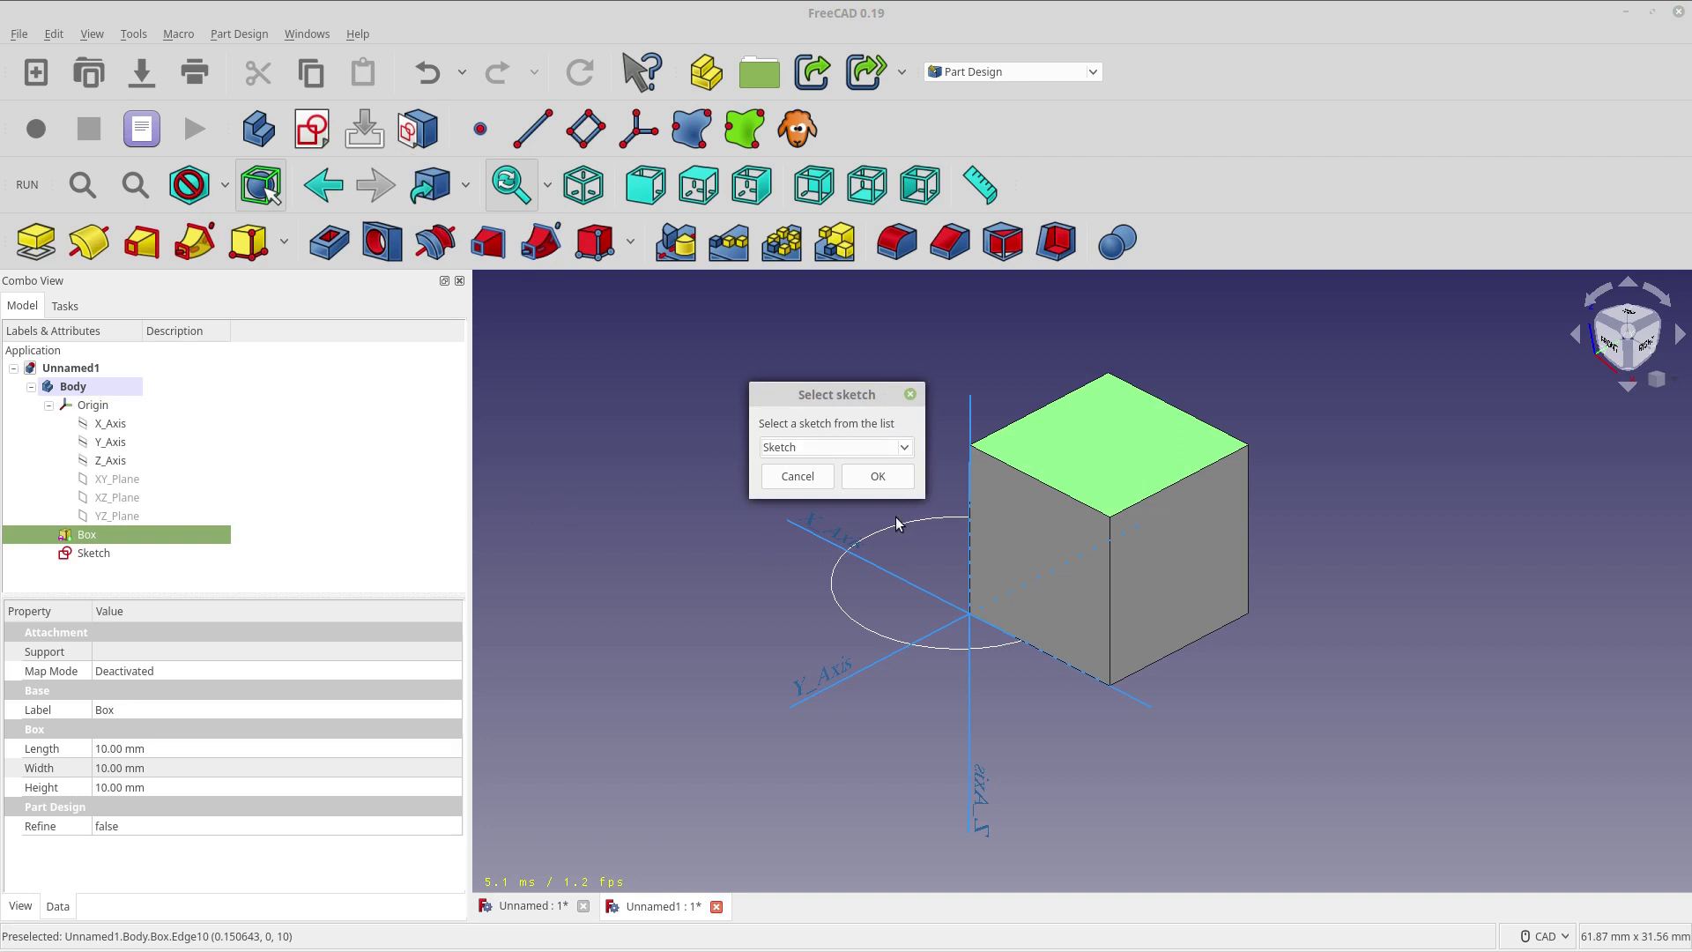
left_click(874, 447)
left_click(871, 448)
left_click(878, 479)
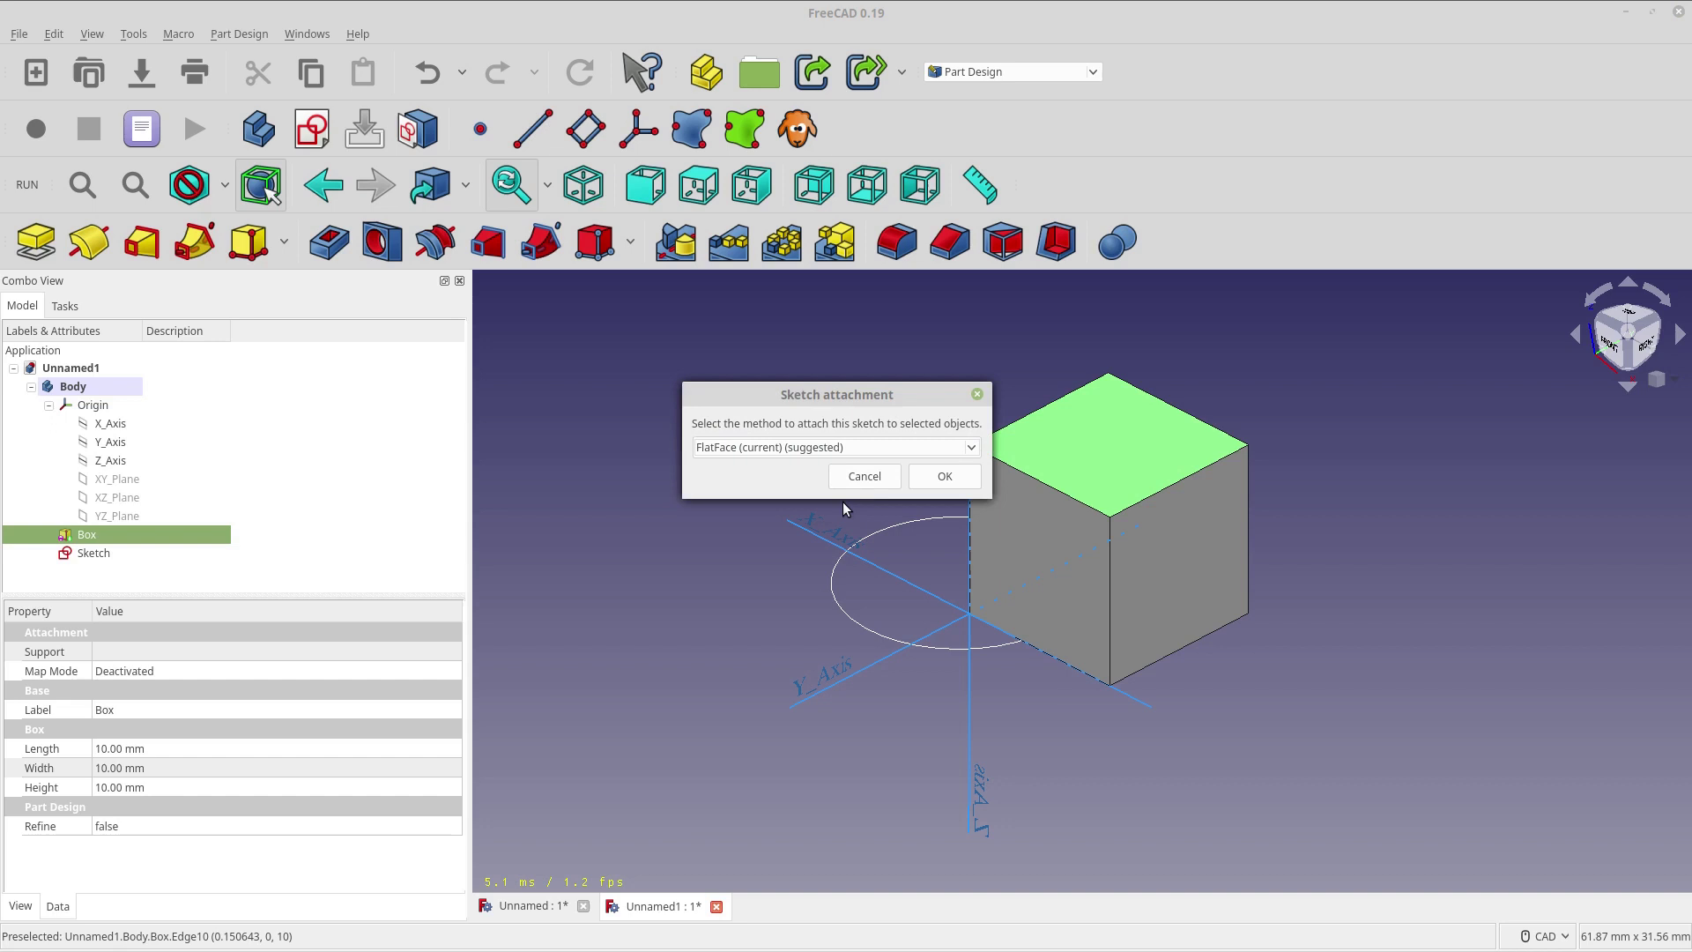
left_click_drag(854, 393, 769, 380)
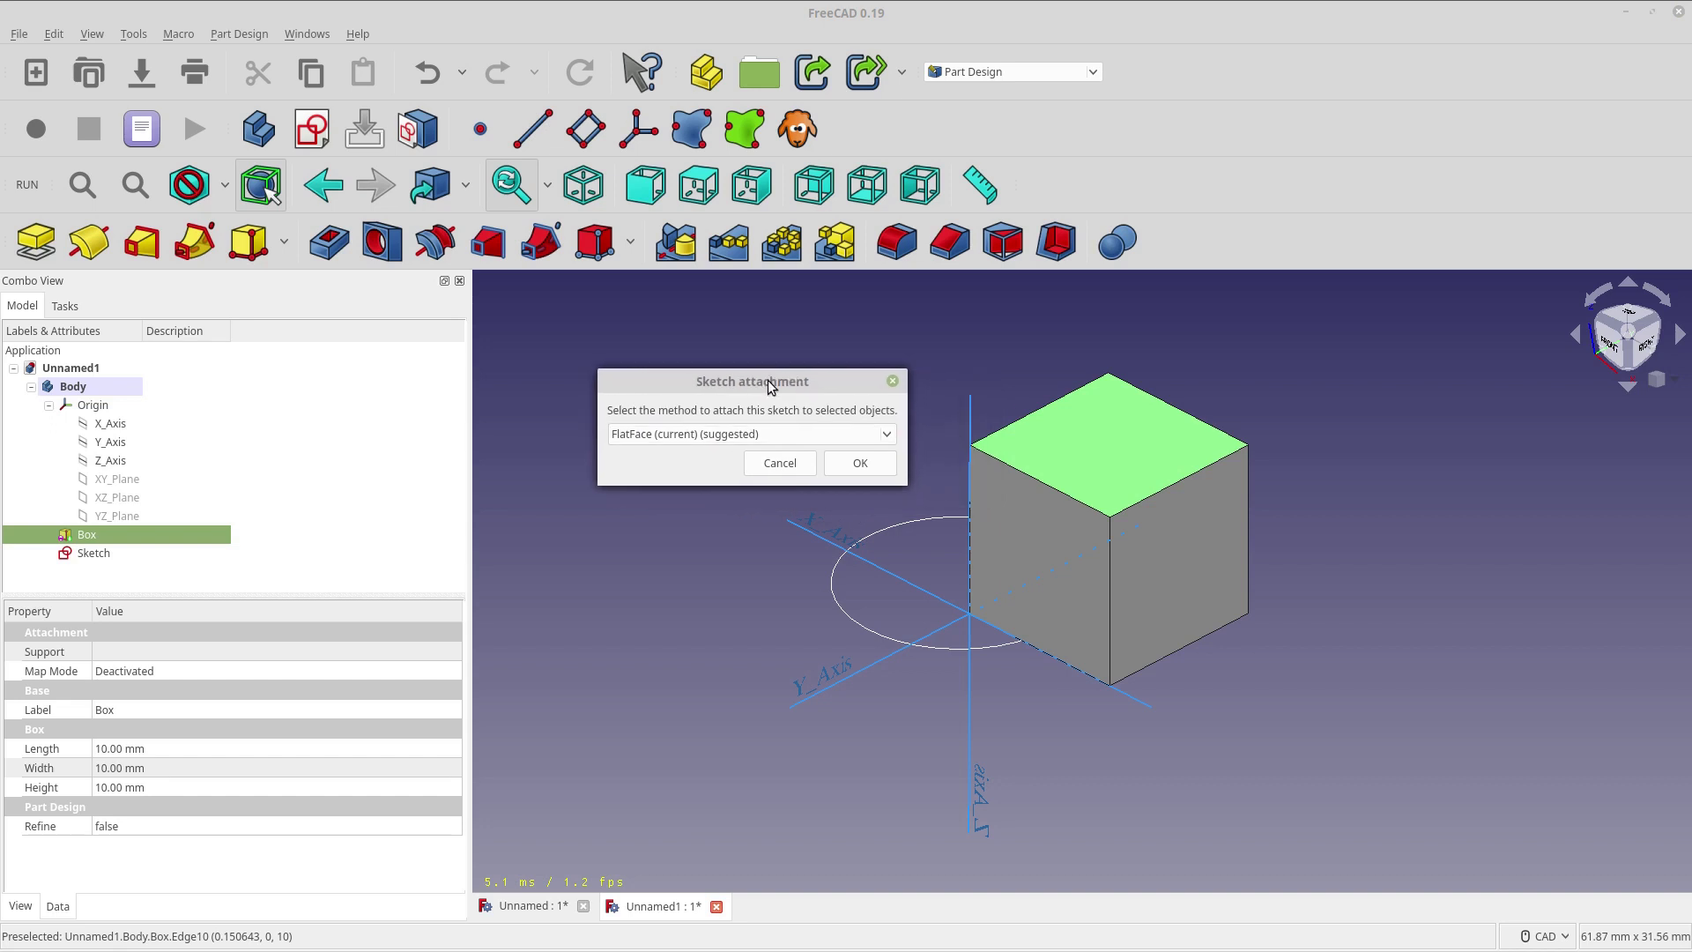
left_click(892, 440)
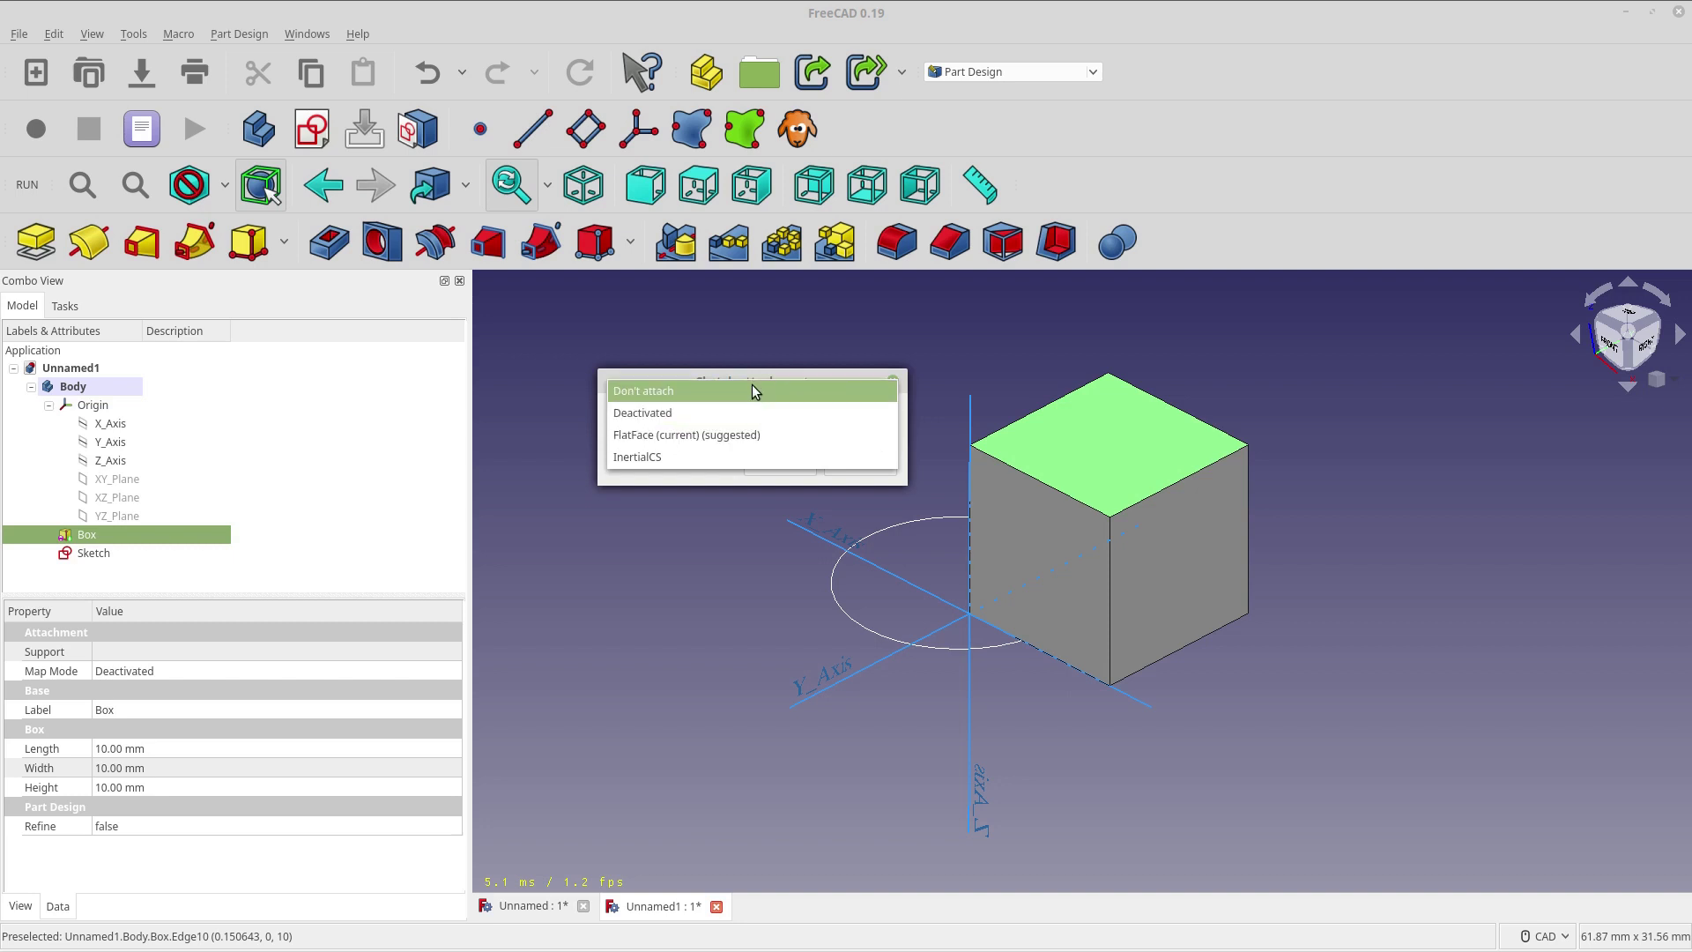
left_click(754, 433)
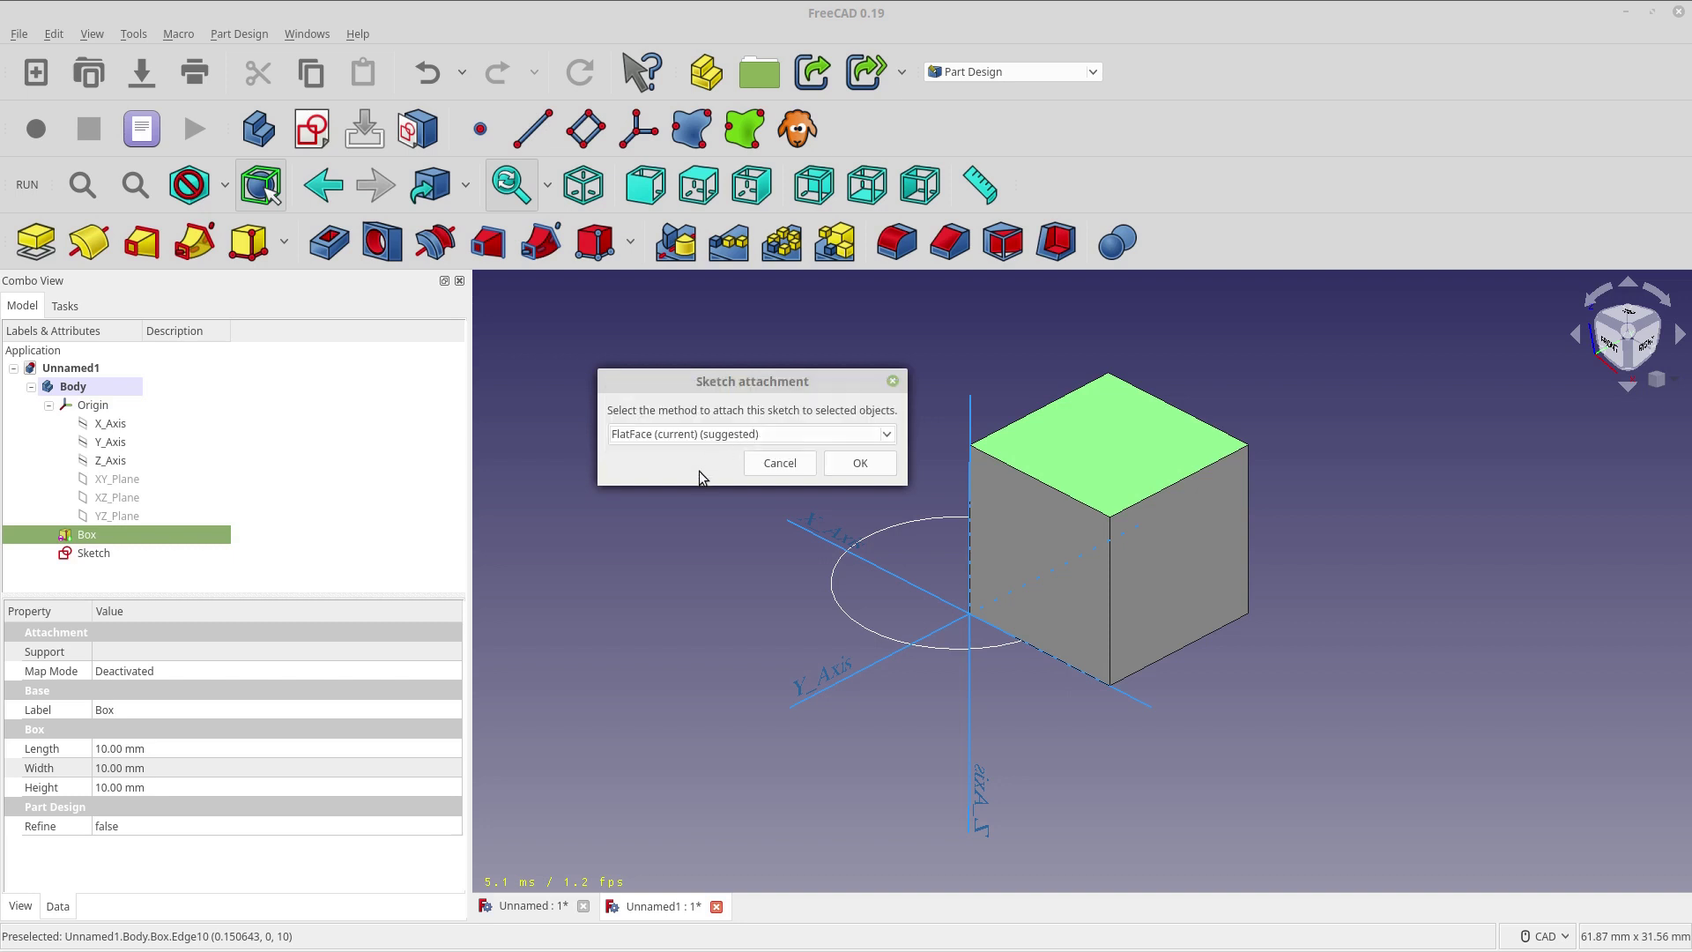
left_click(758, 434)
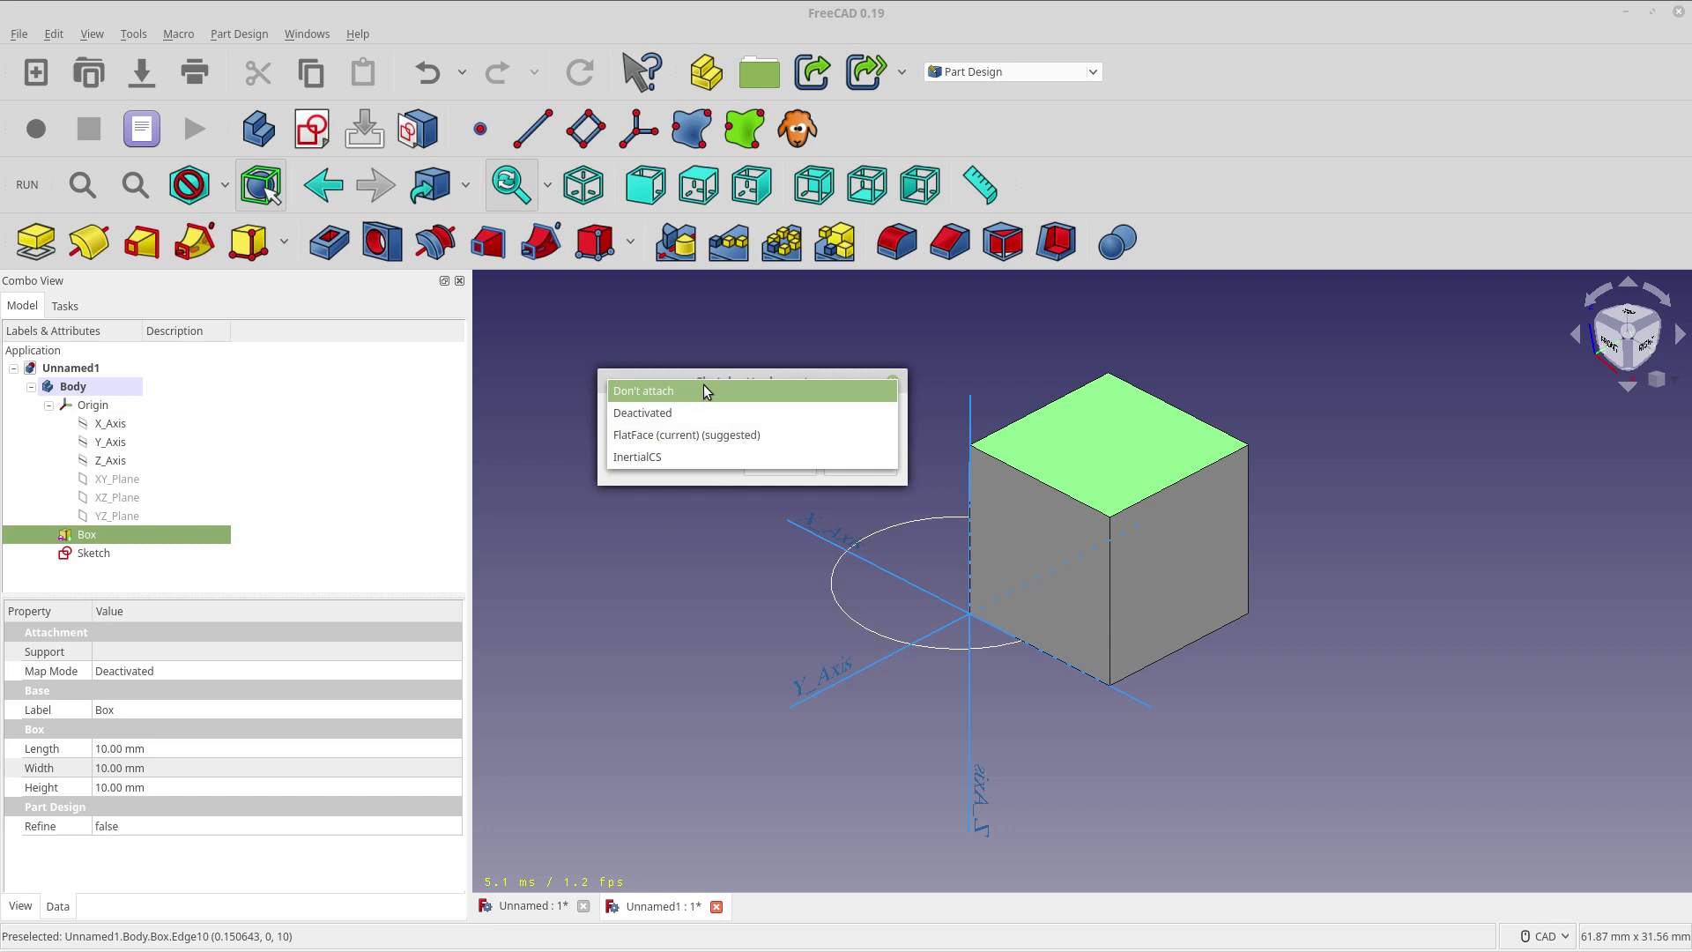
left_click(714, 482)
left_click(859, 464)
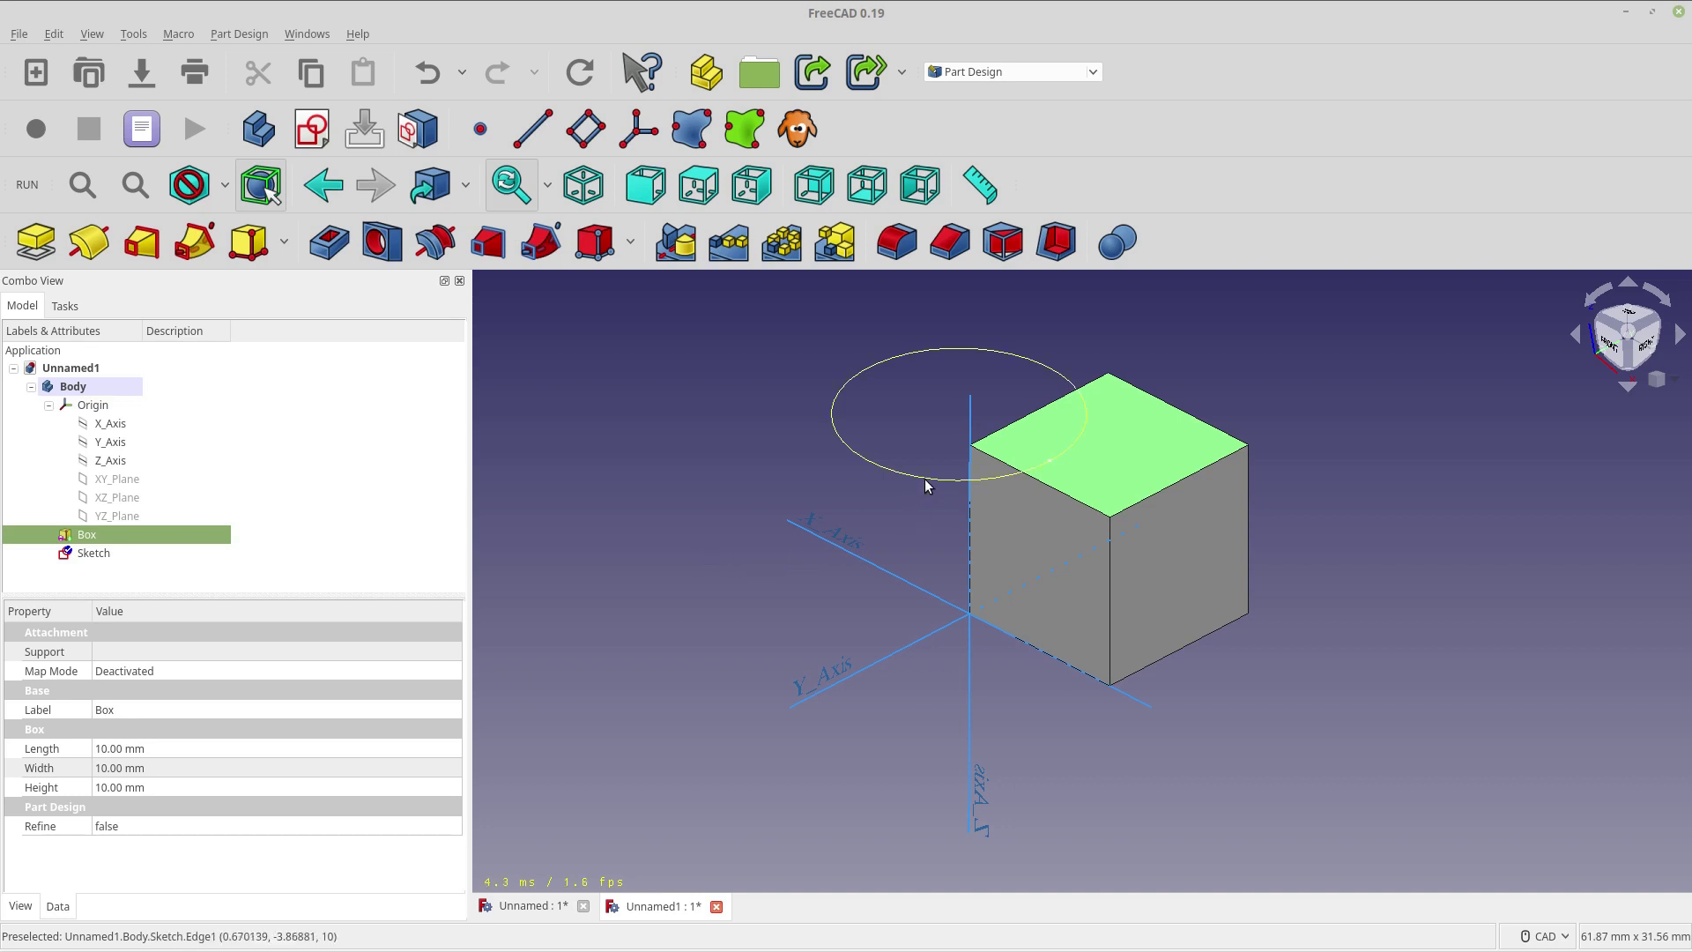
double_click(88, 553)
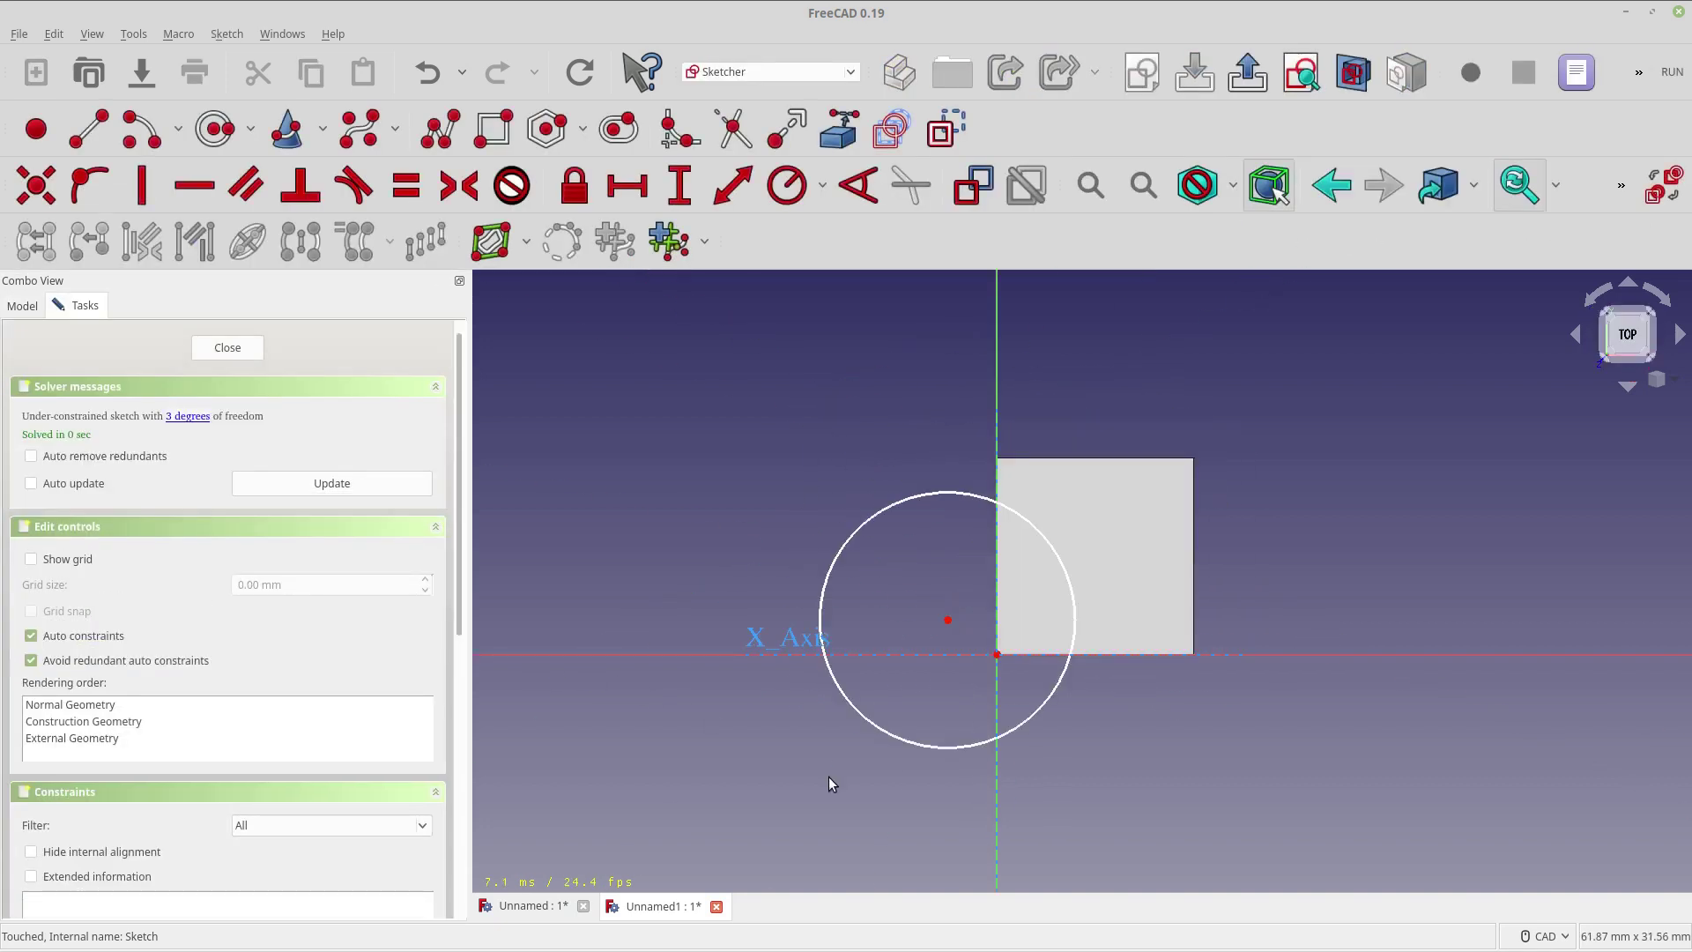
scroll(999, 706, "up", 5)
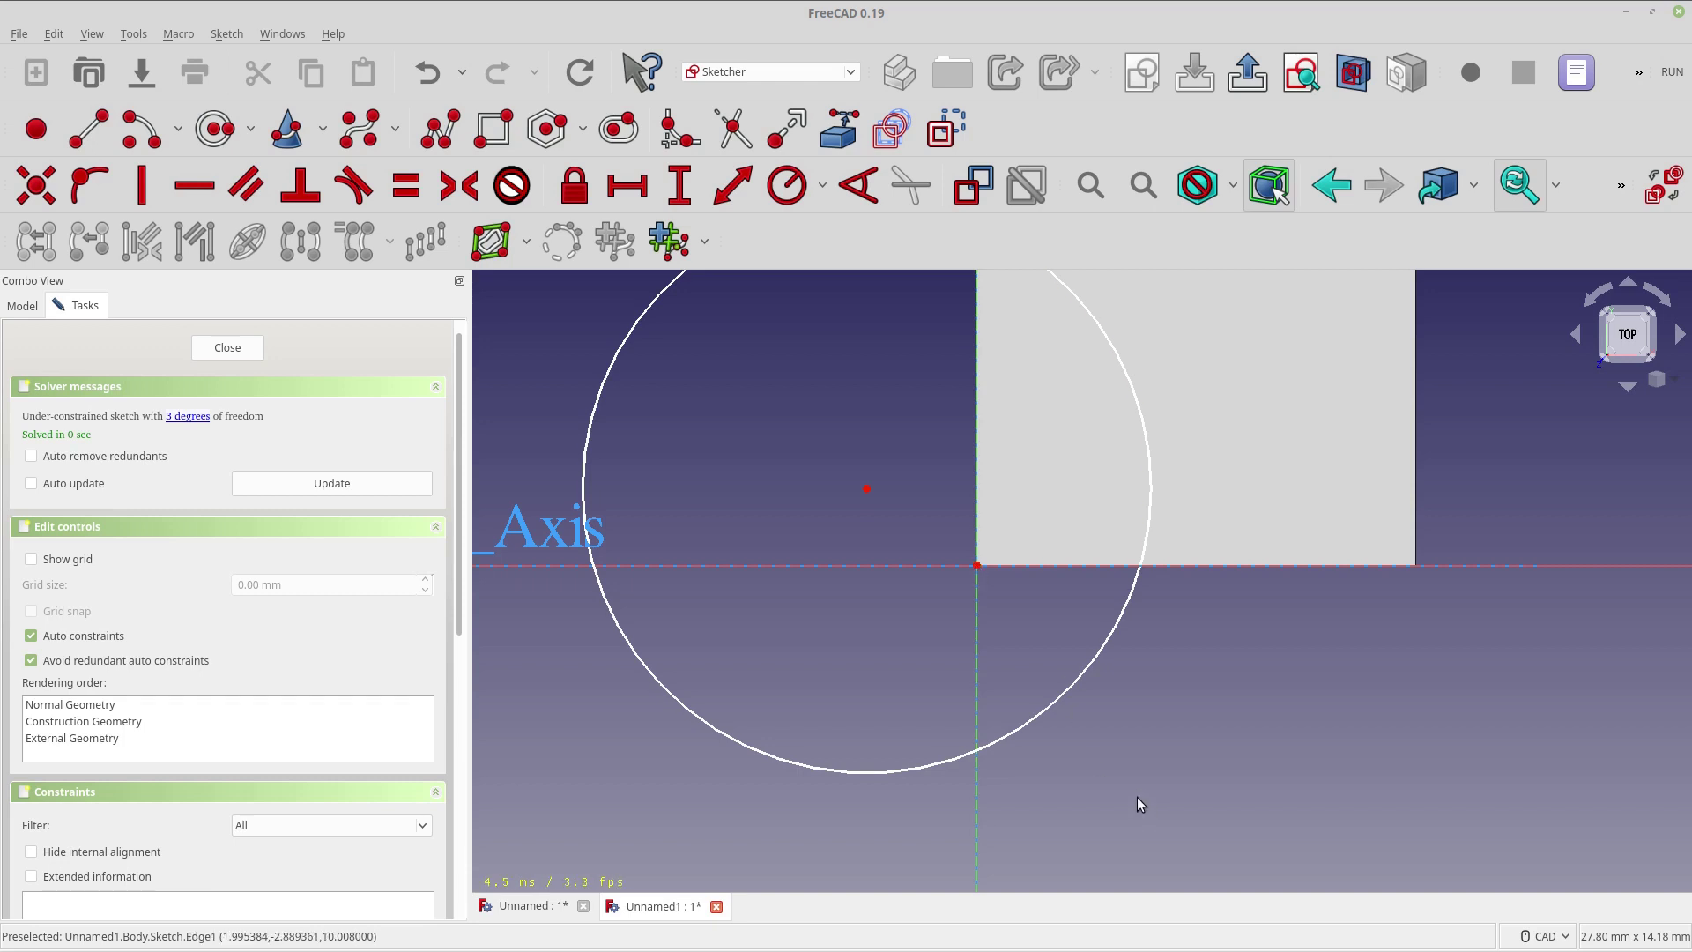
middle_click_drag(1134, 802, 1063, 745)
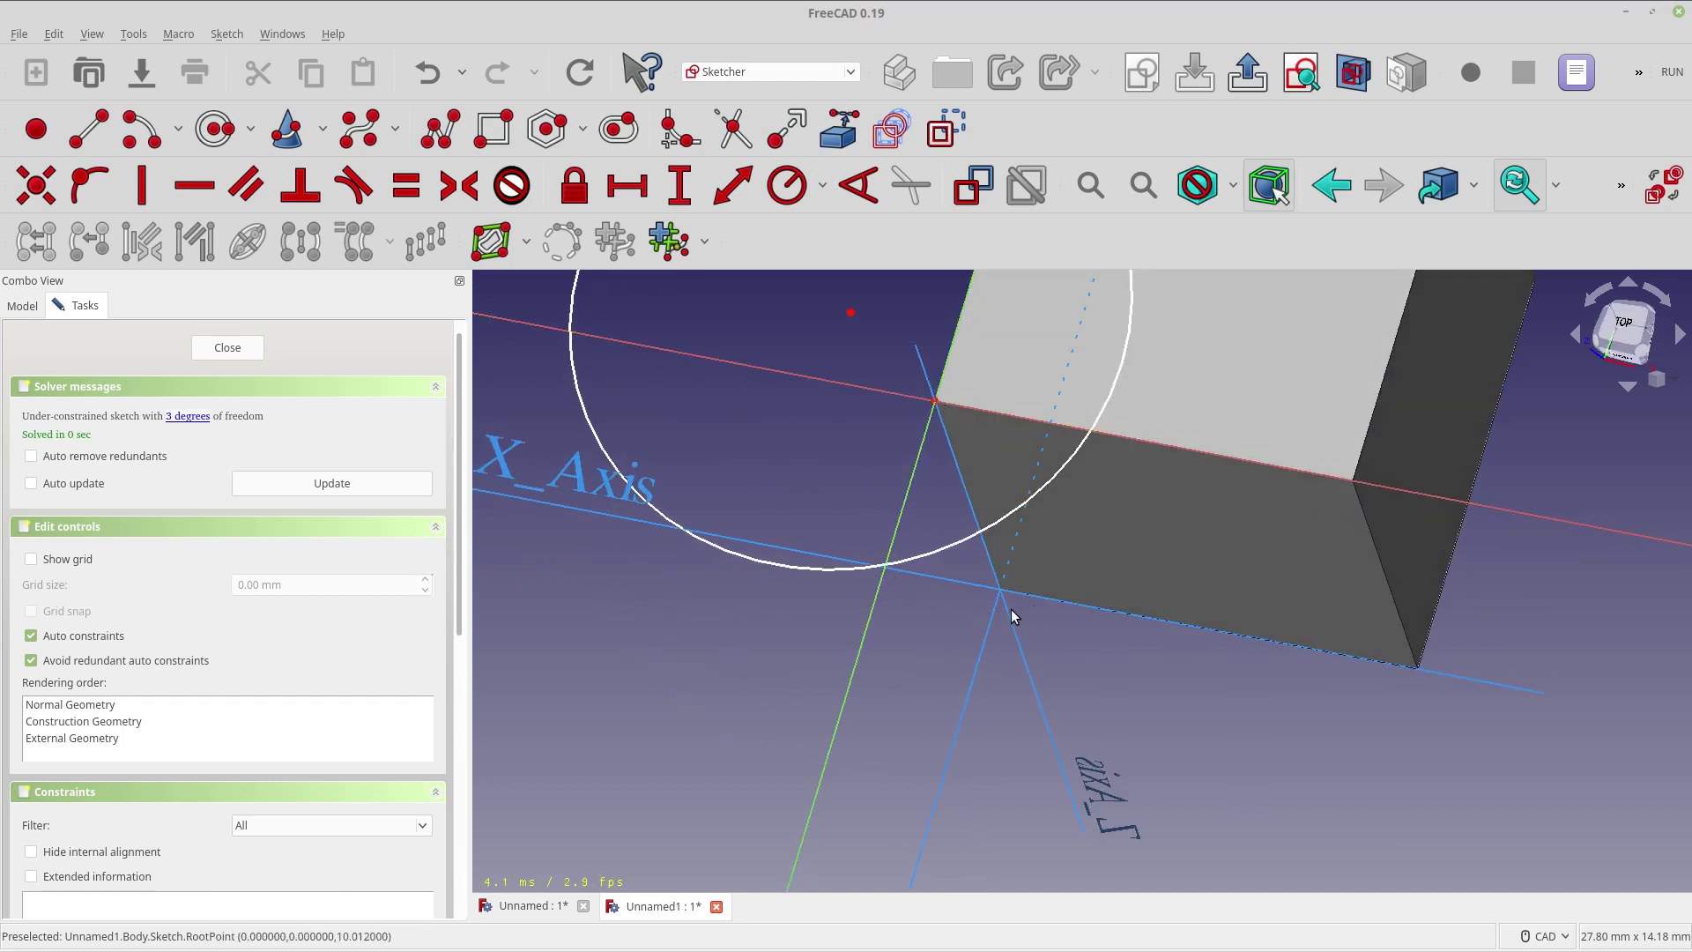
middle_click_drag(1013, 613, 951, 448)
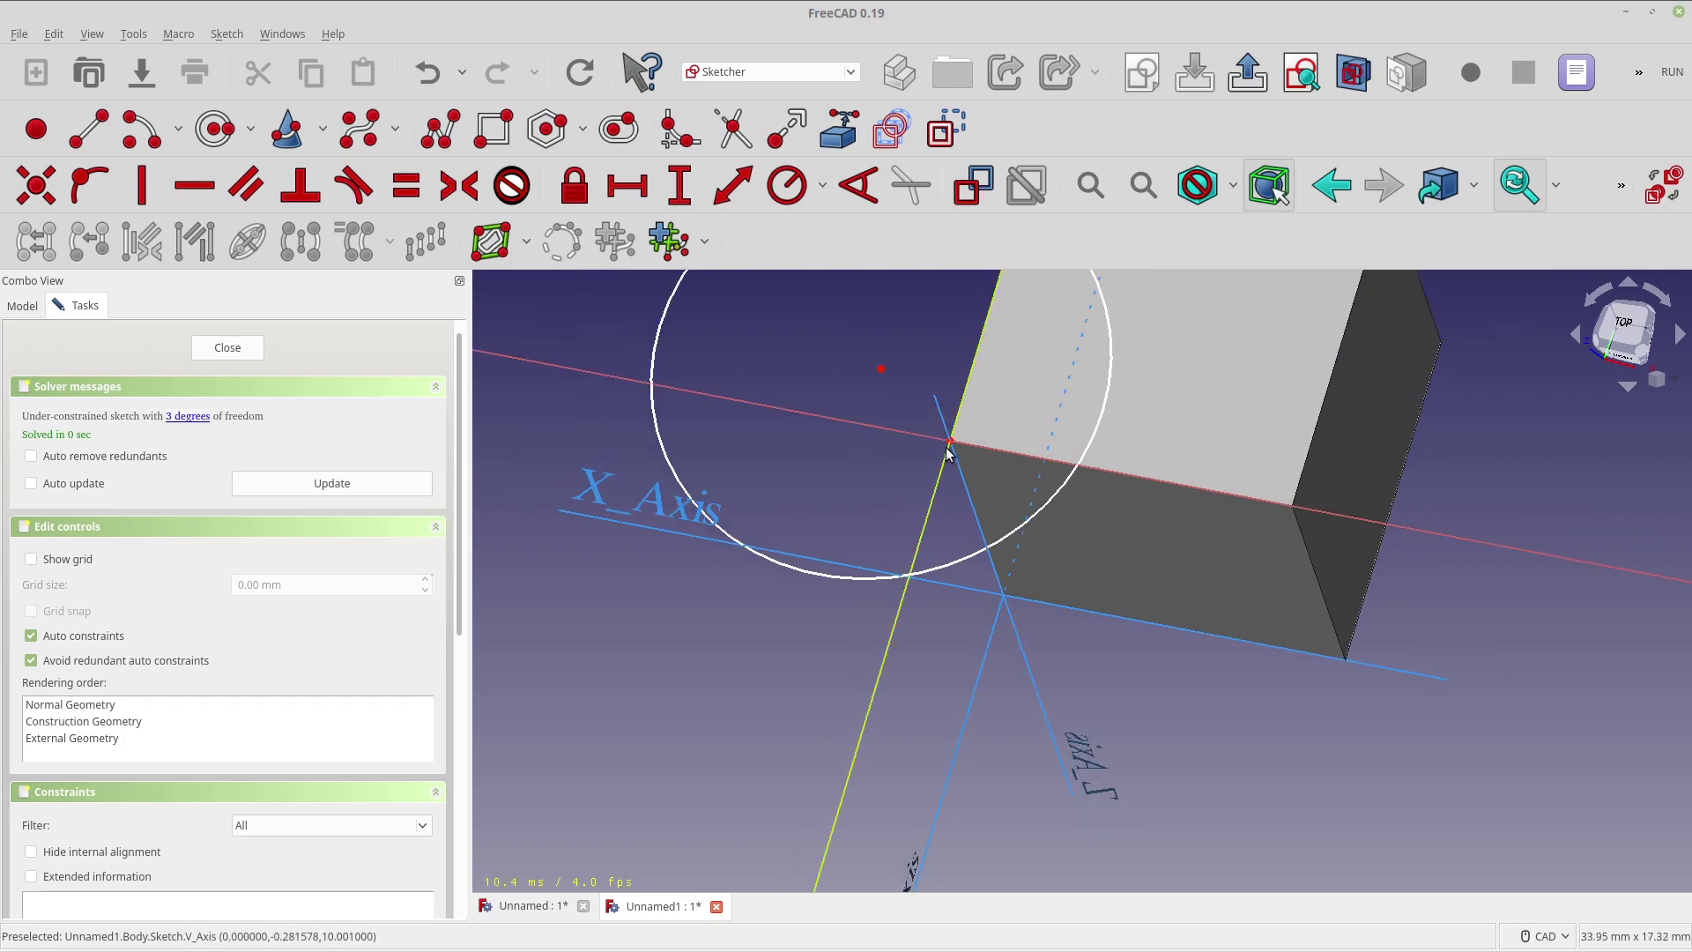
scroll(951, 447, "down", 4)
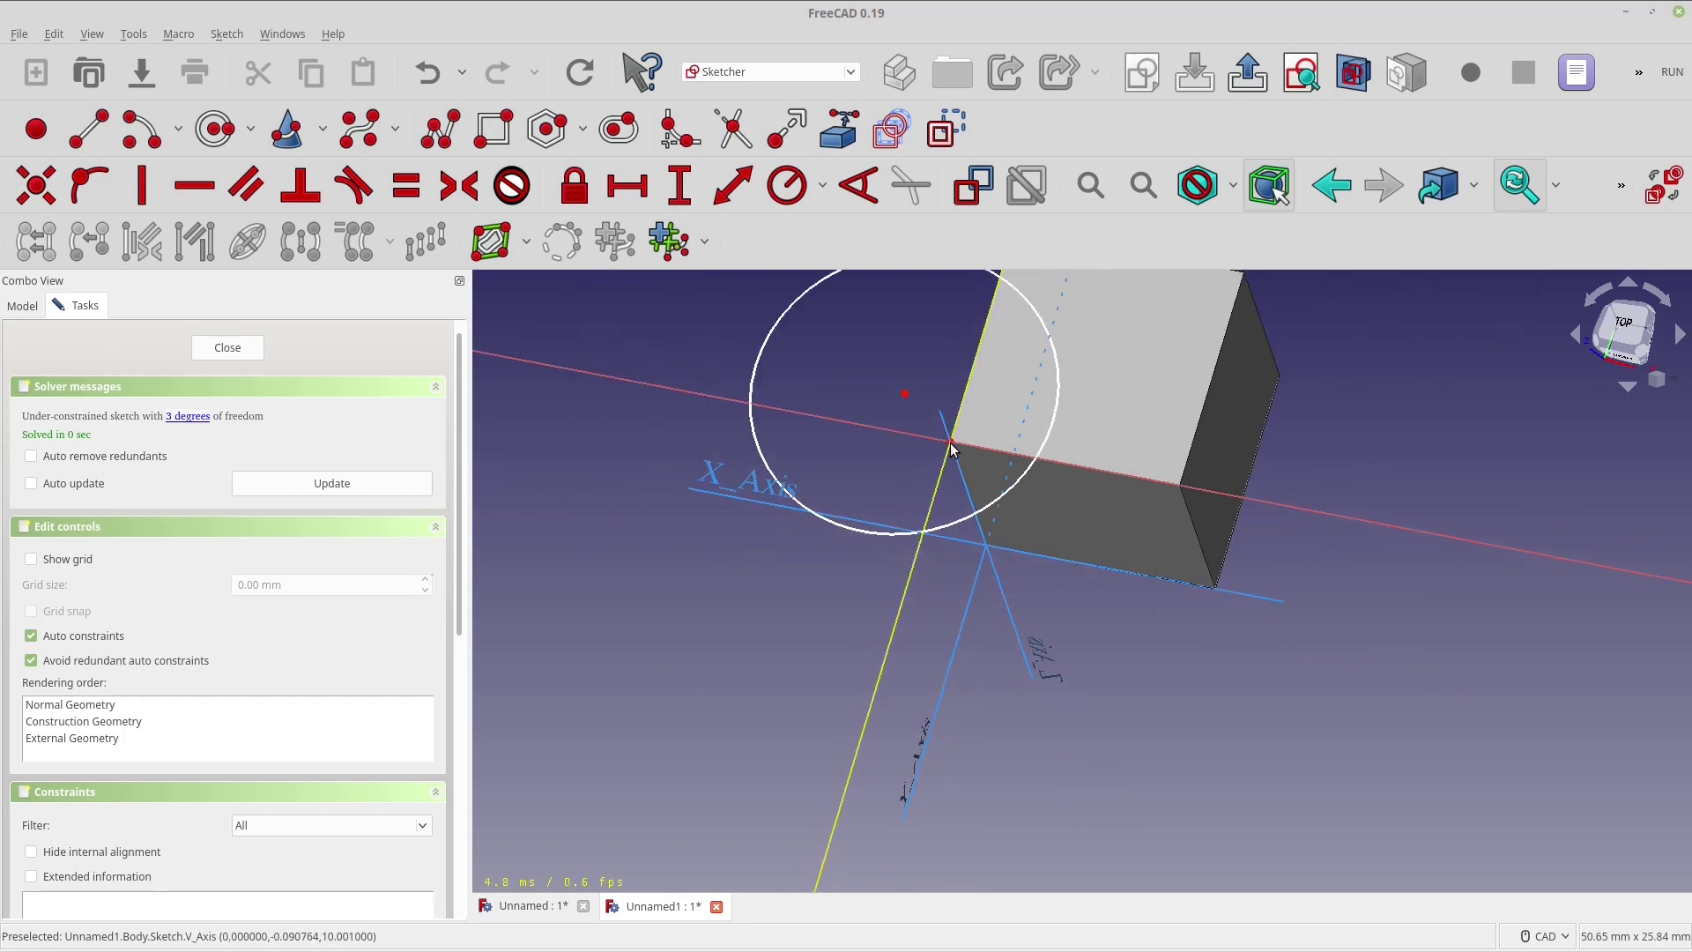
mouse_move(1146, 634)
middle_mouse_down()
mouse_move(1095, 595)
mouse_move(1147, 566)
mouse_move(1341, 703)
mouse_move(1280, 779)
middle_mouse_up()
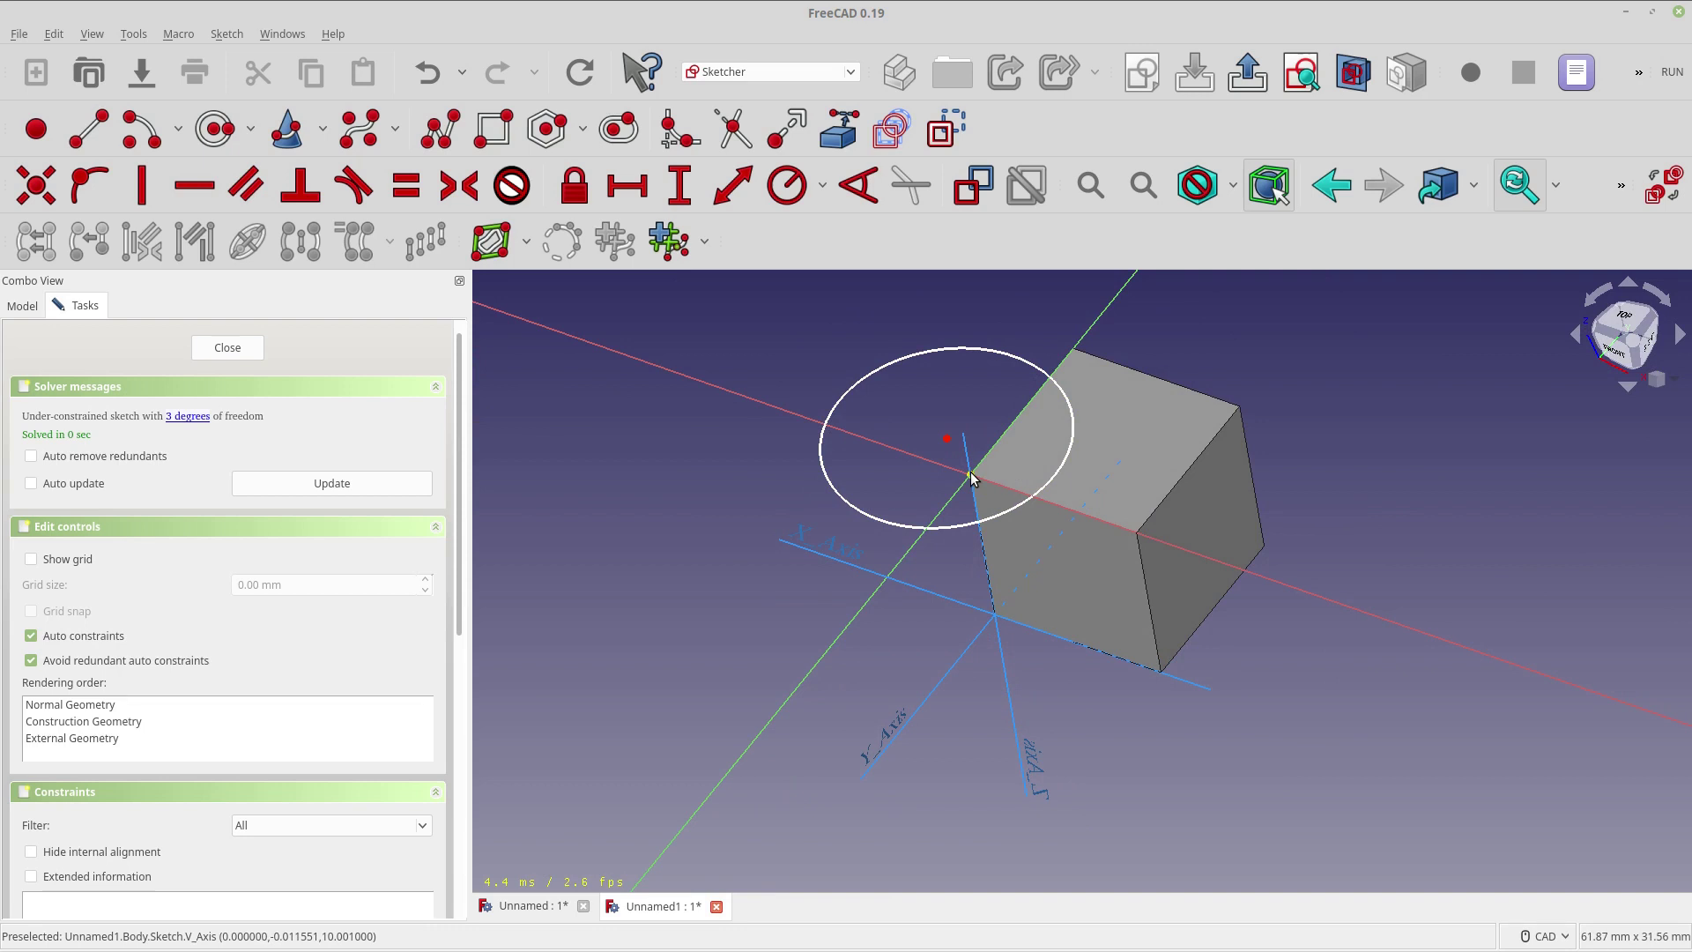
Step: Close the sketch and inspect the cube's face and the Origin's XY, XZ and YZ planes
left_click(229, 349)
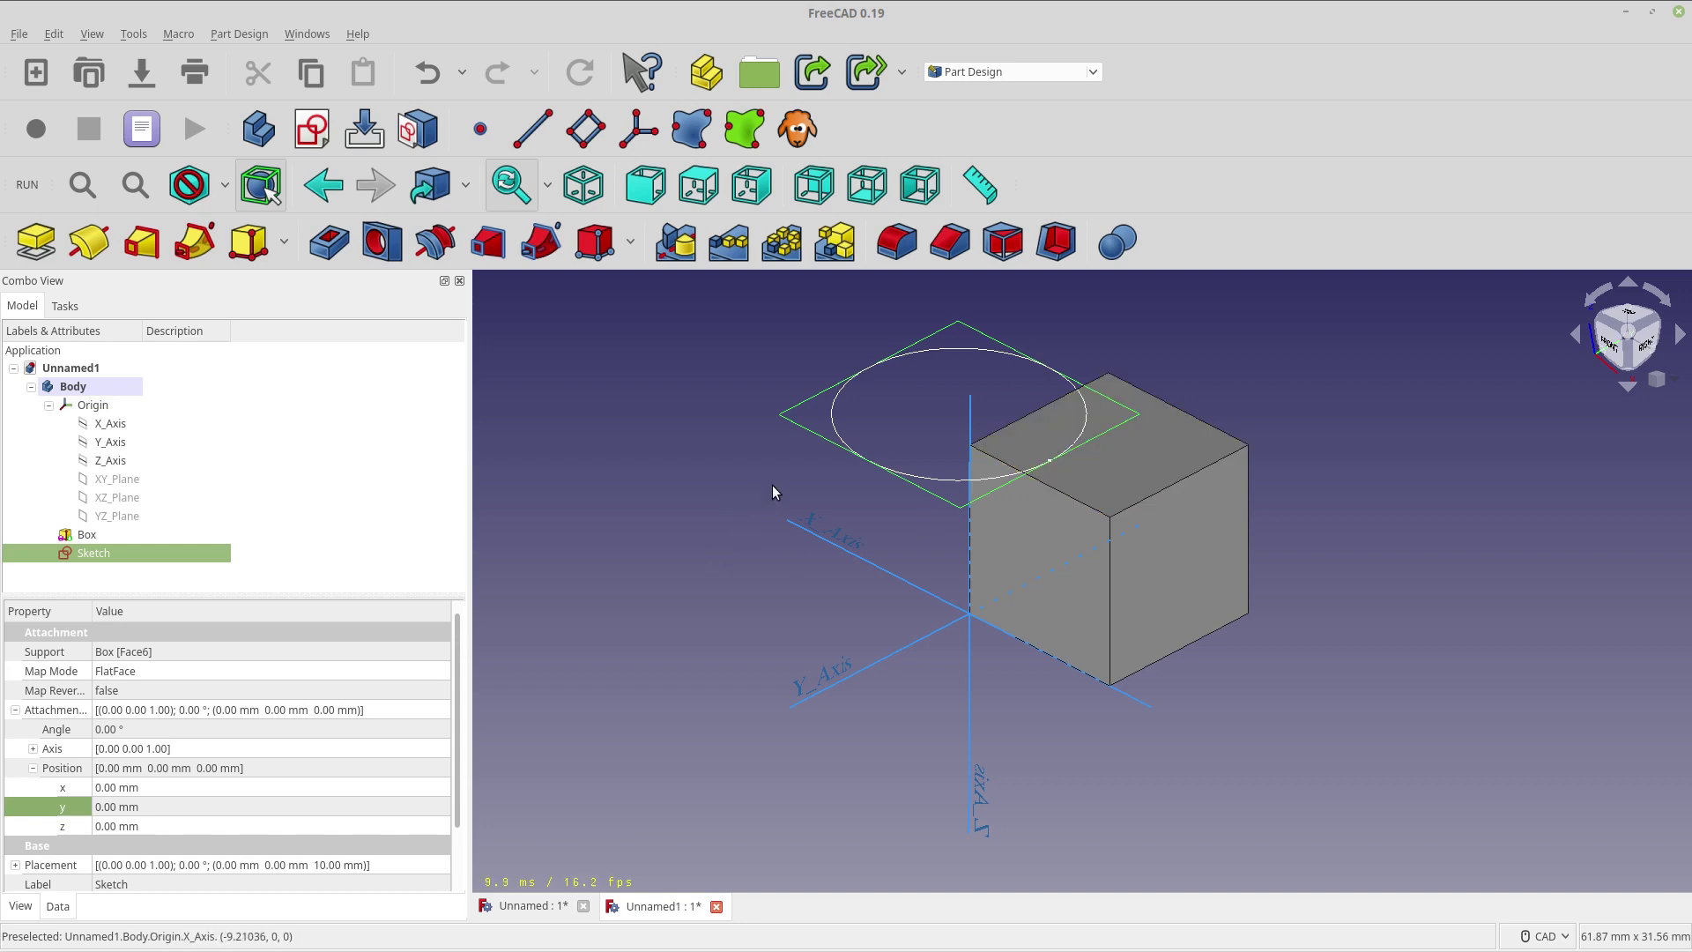
left_click(1016, 552)
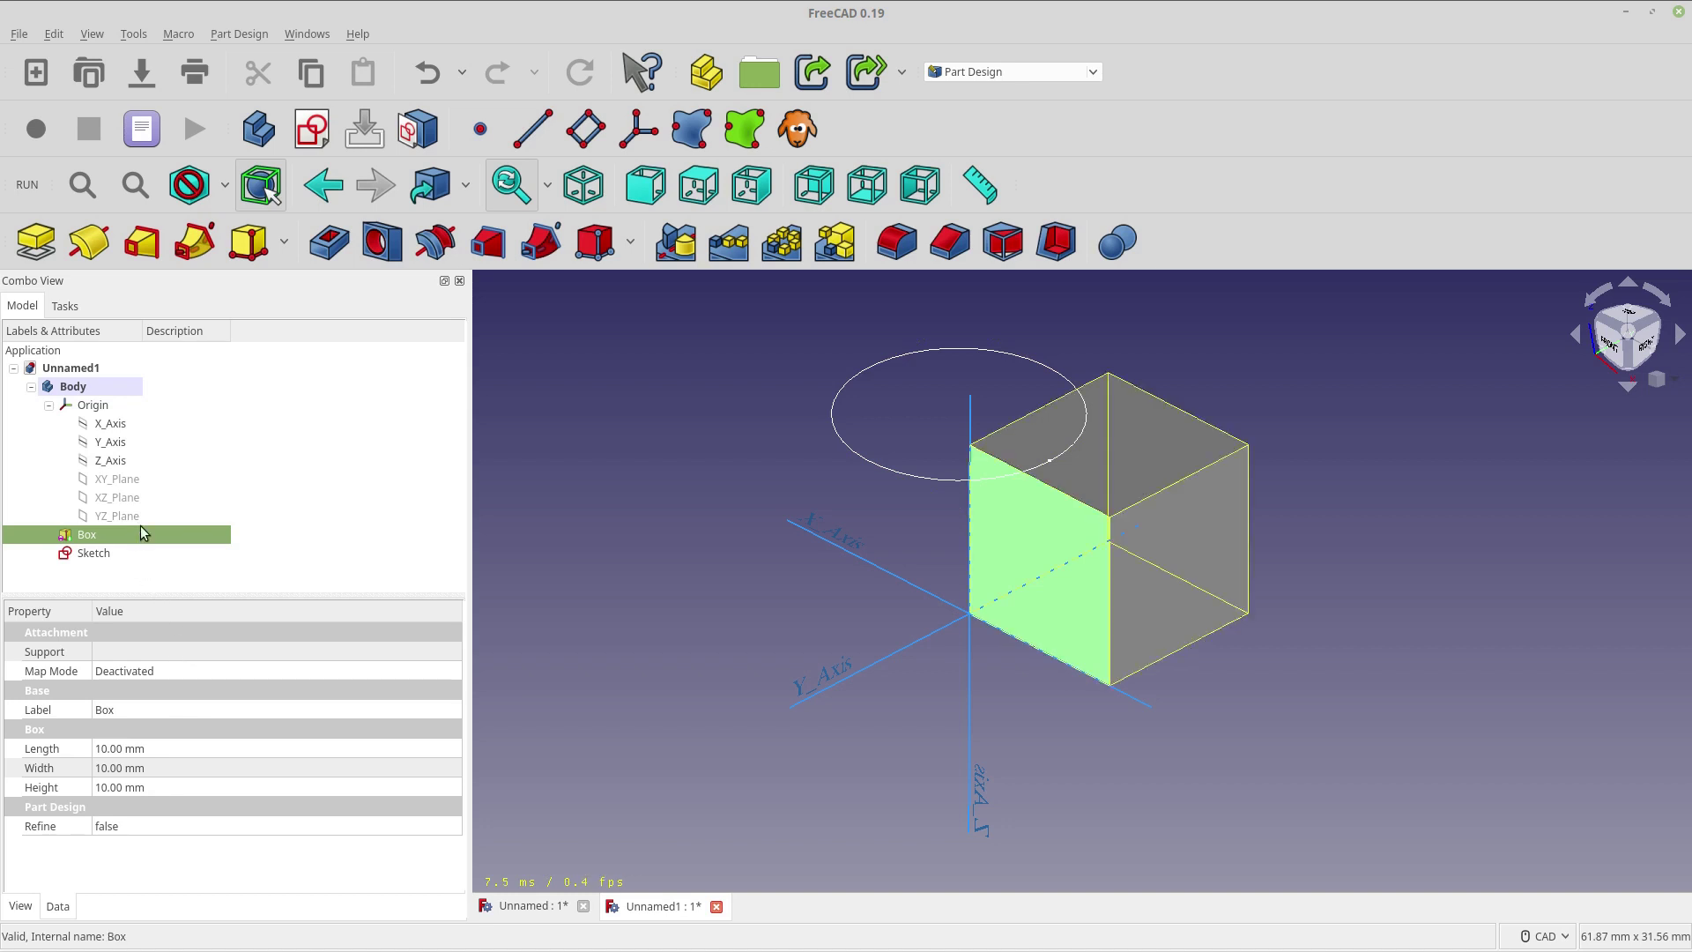
left_click(106, 406)
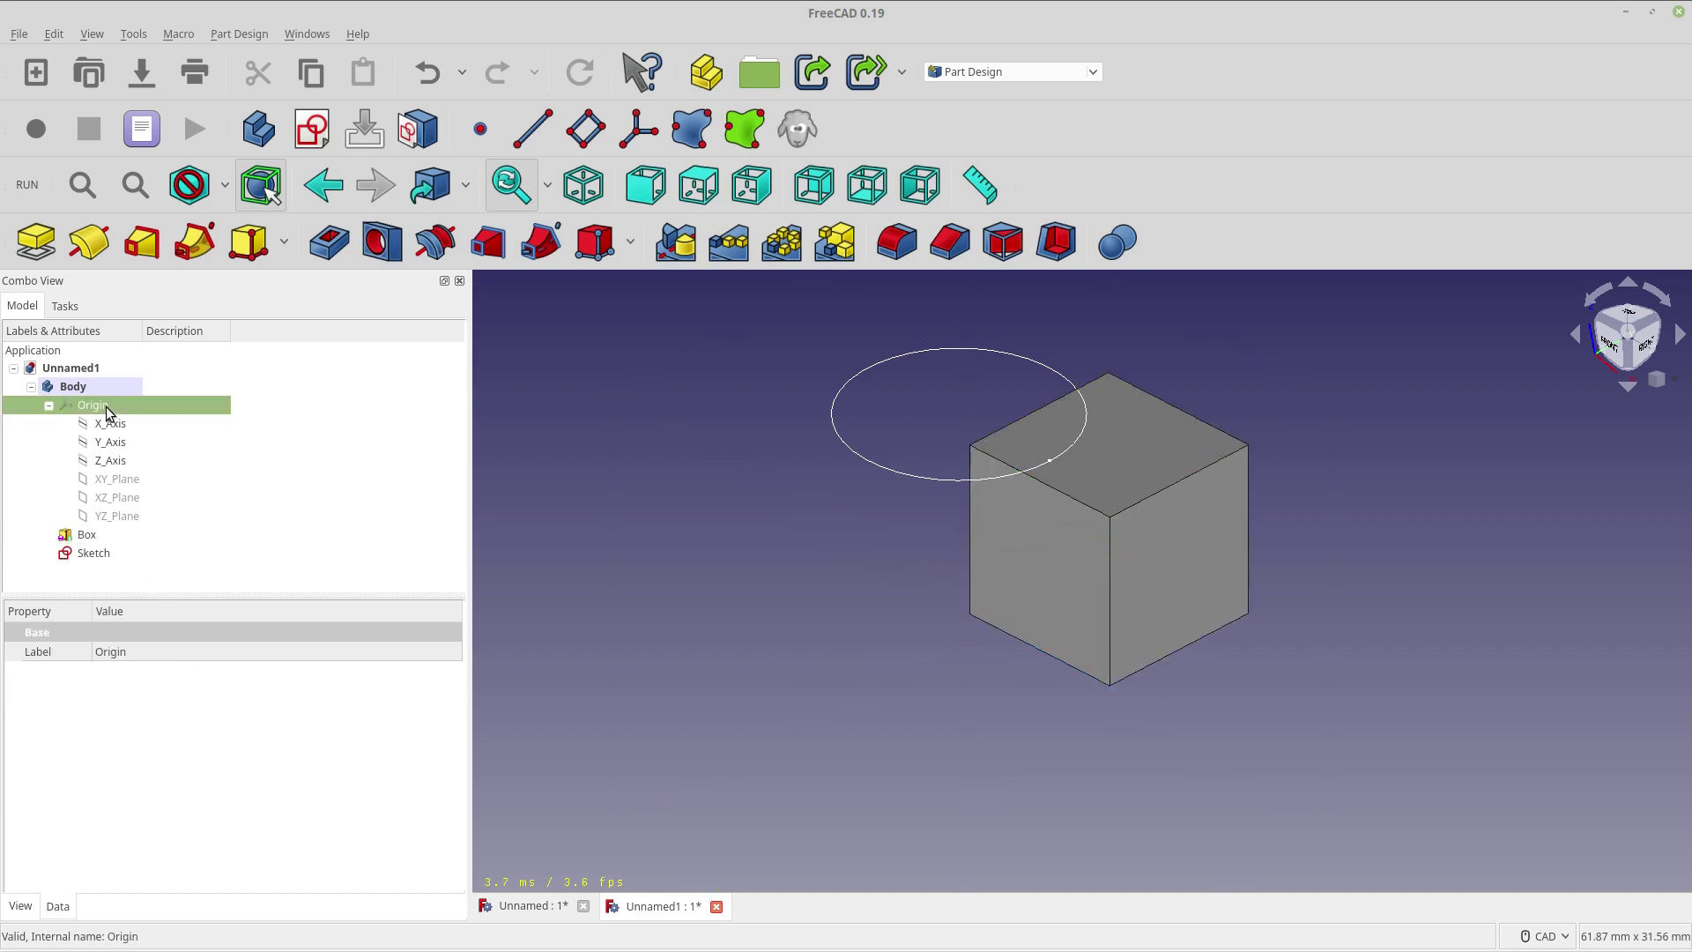
left_click(139, 481)
left_click(140, 498)
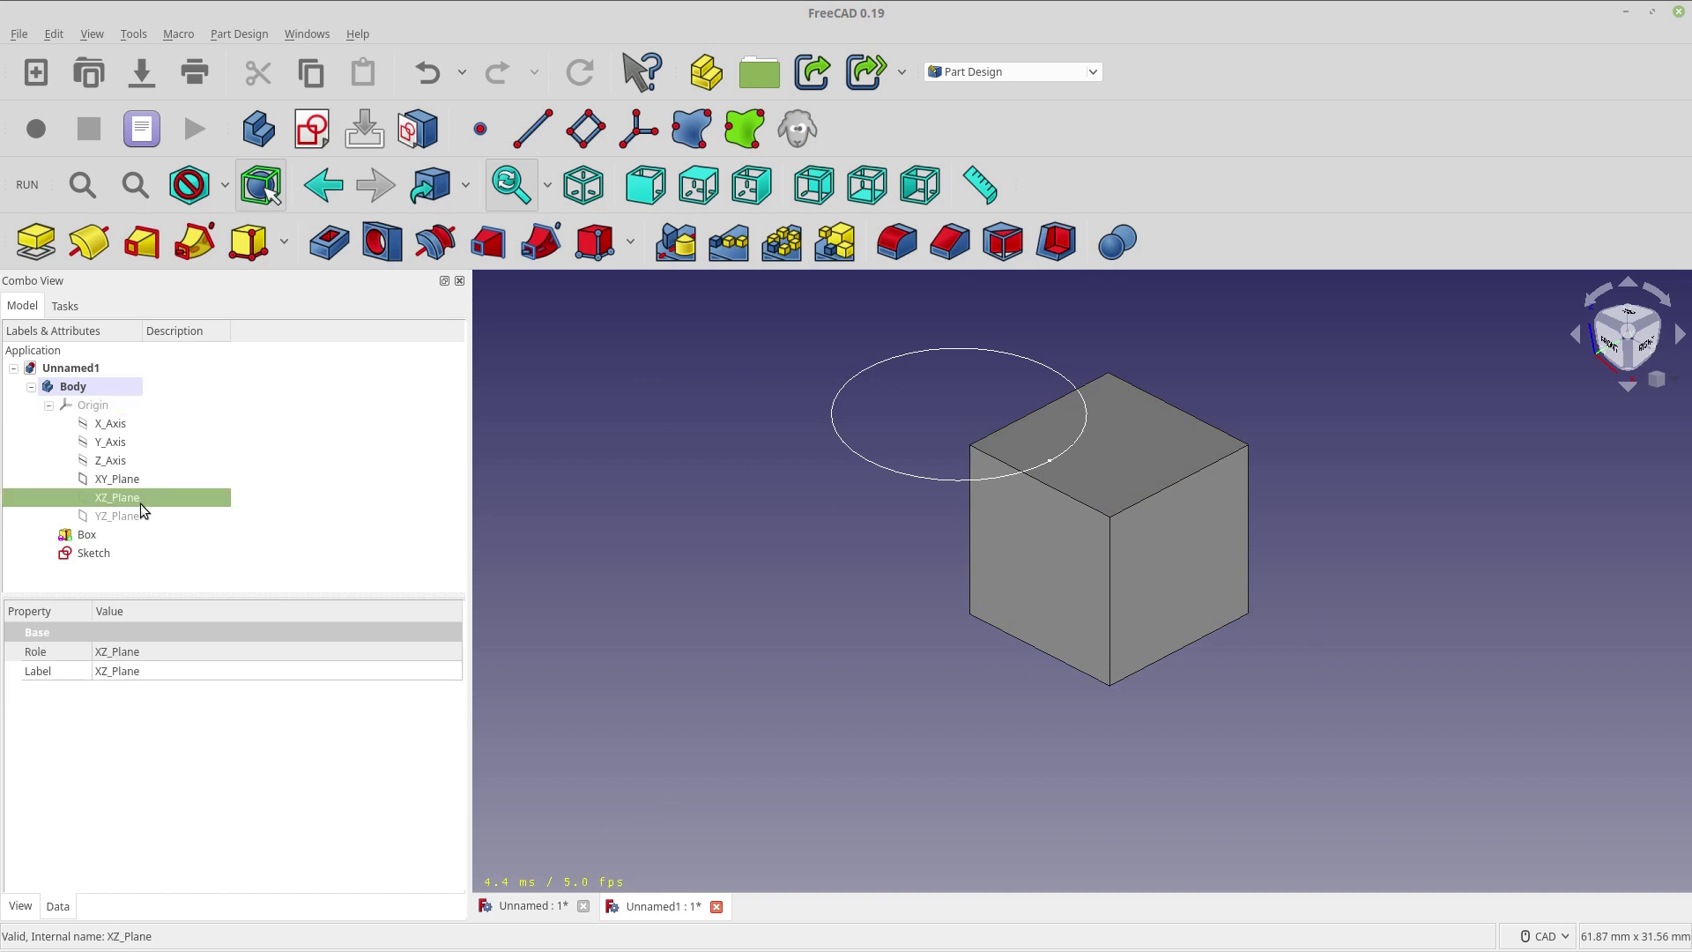
left_click(141, 516)
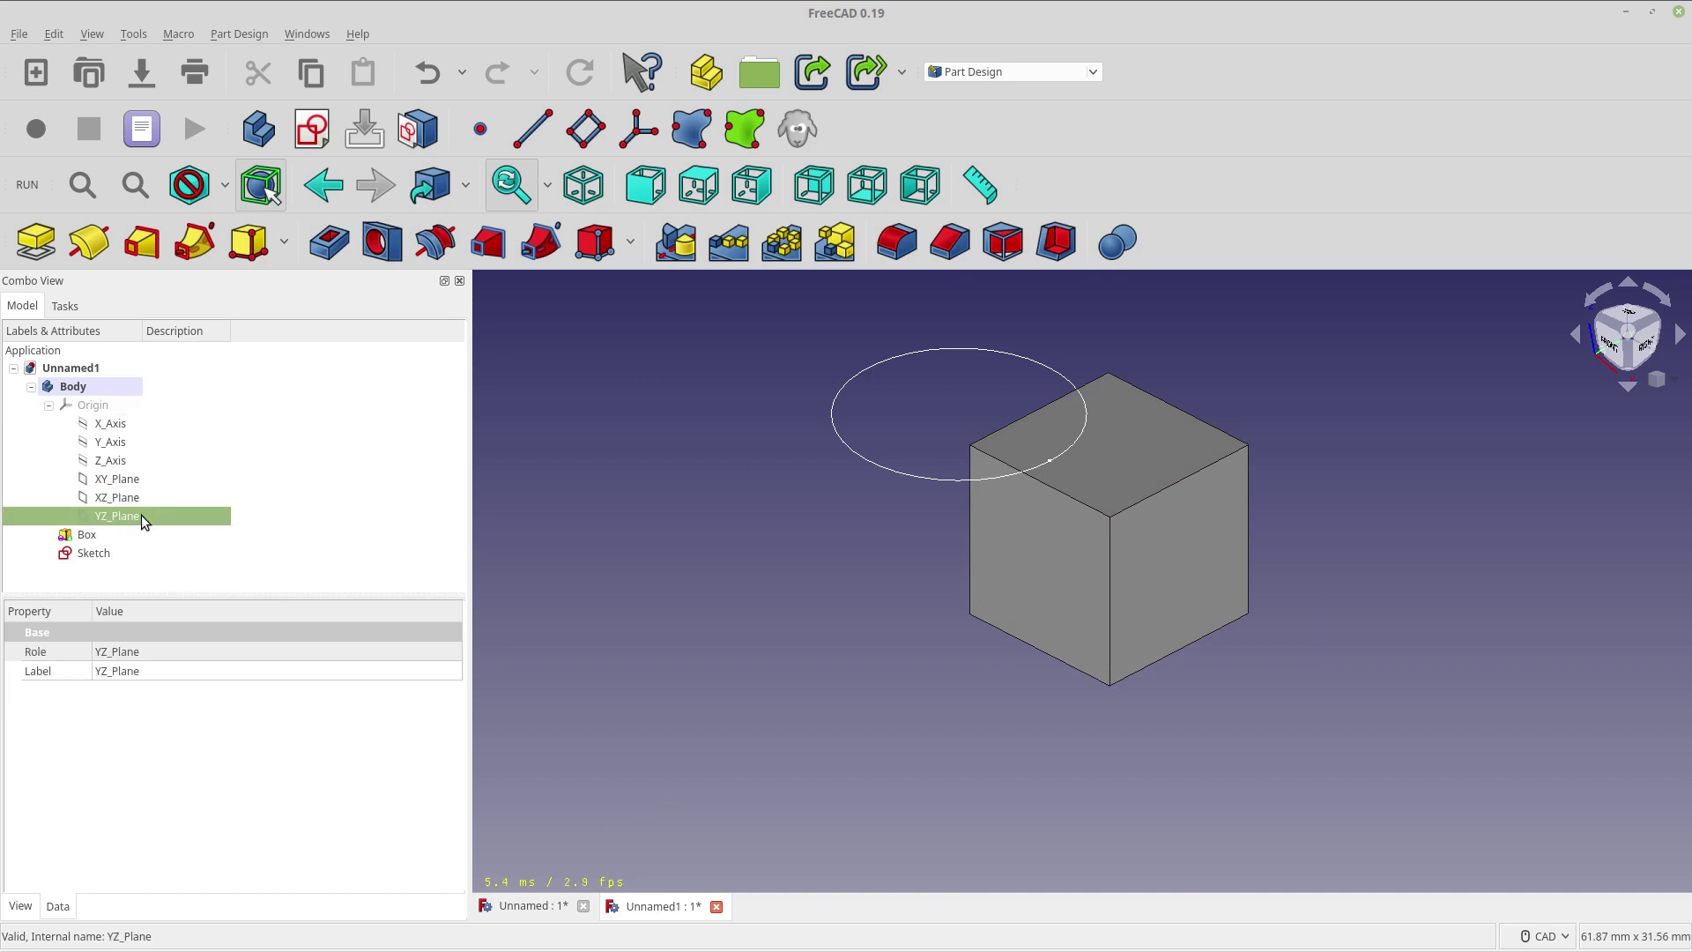
left_click(113, 405)
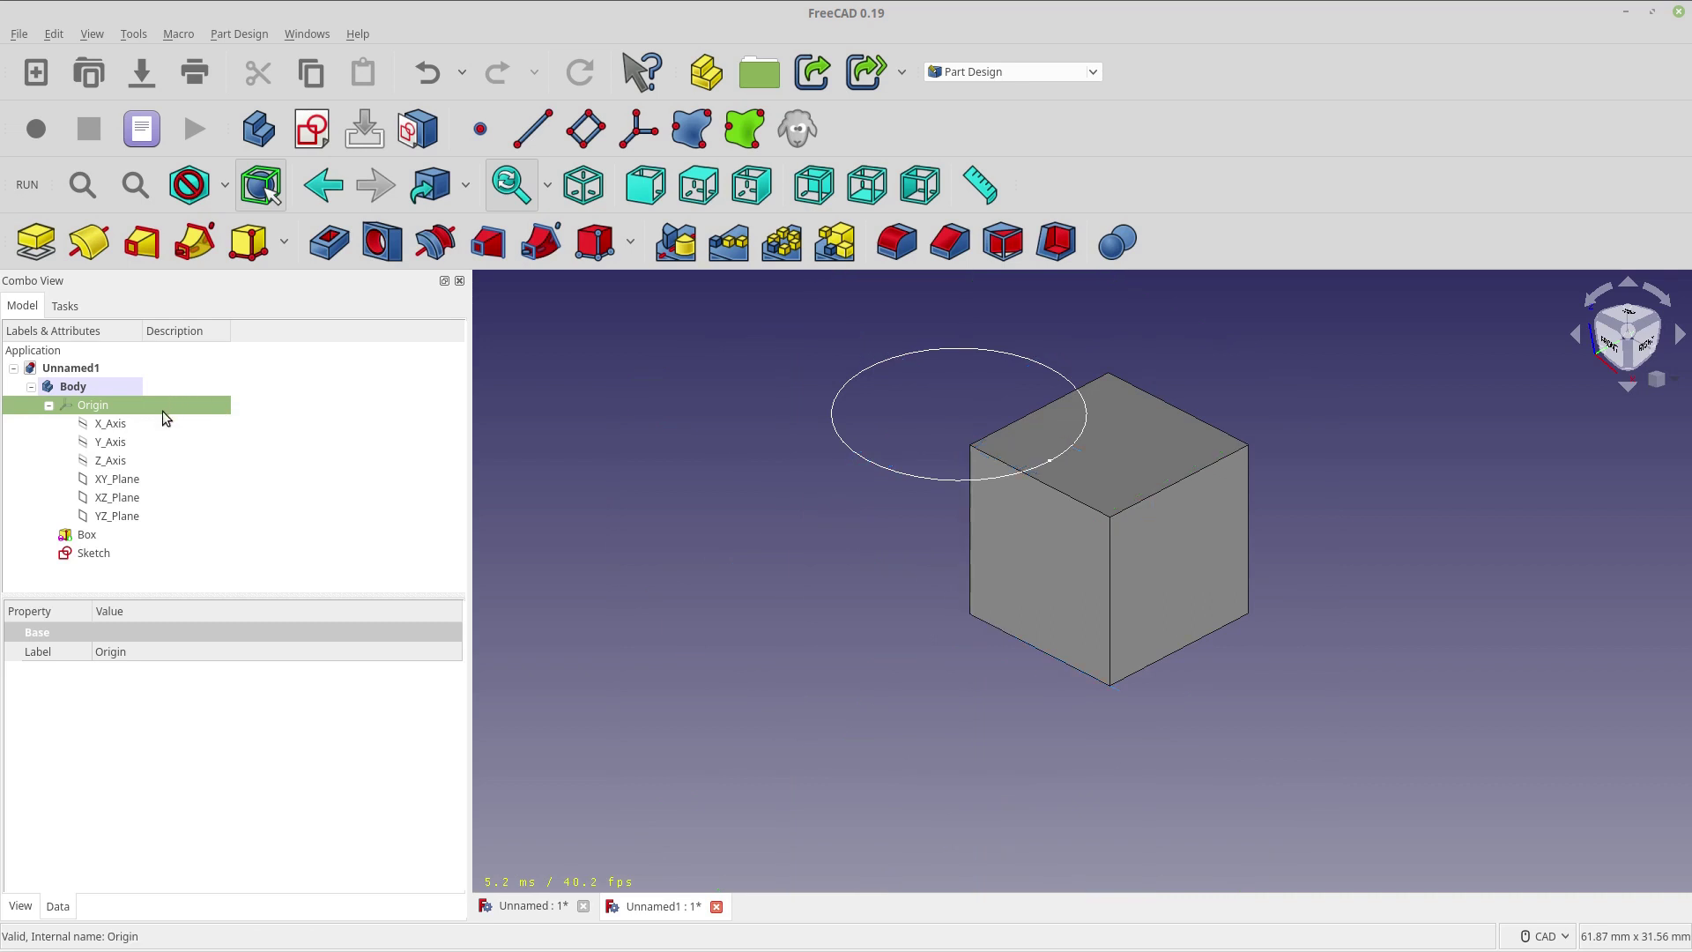
Step: Open the Box's attachment settings and choose 'XY on plane' as the map mode
left_click(87, 536)
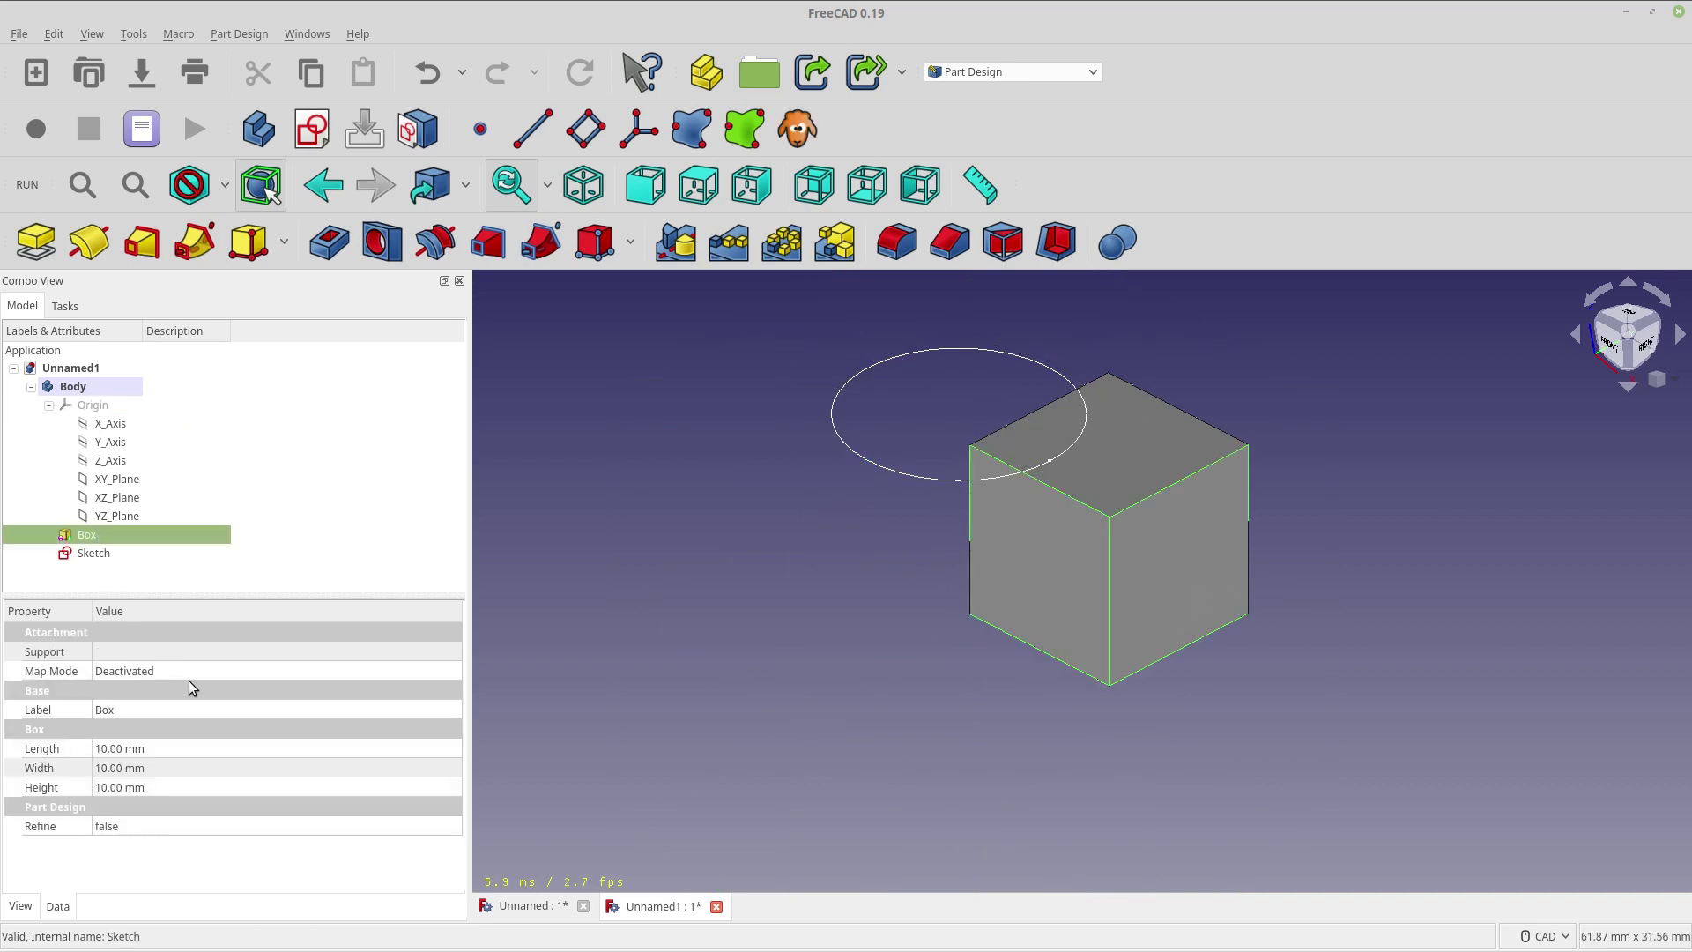
left_click(224, 668)
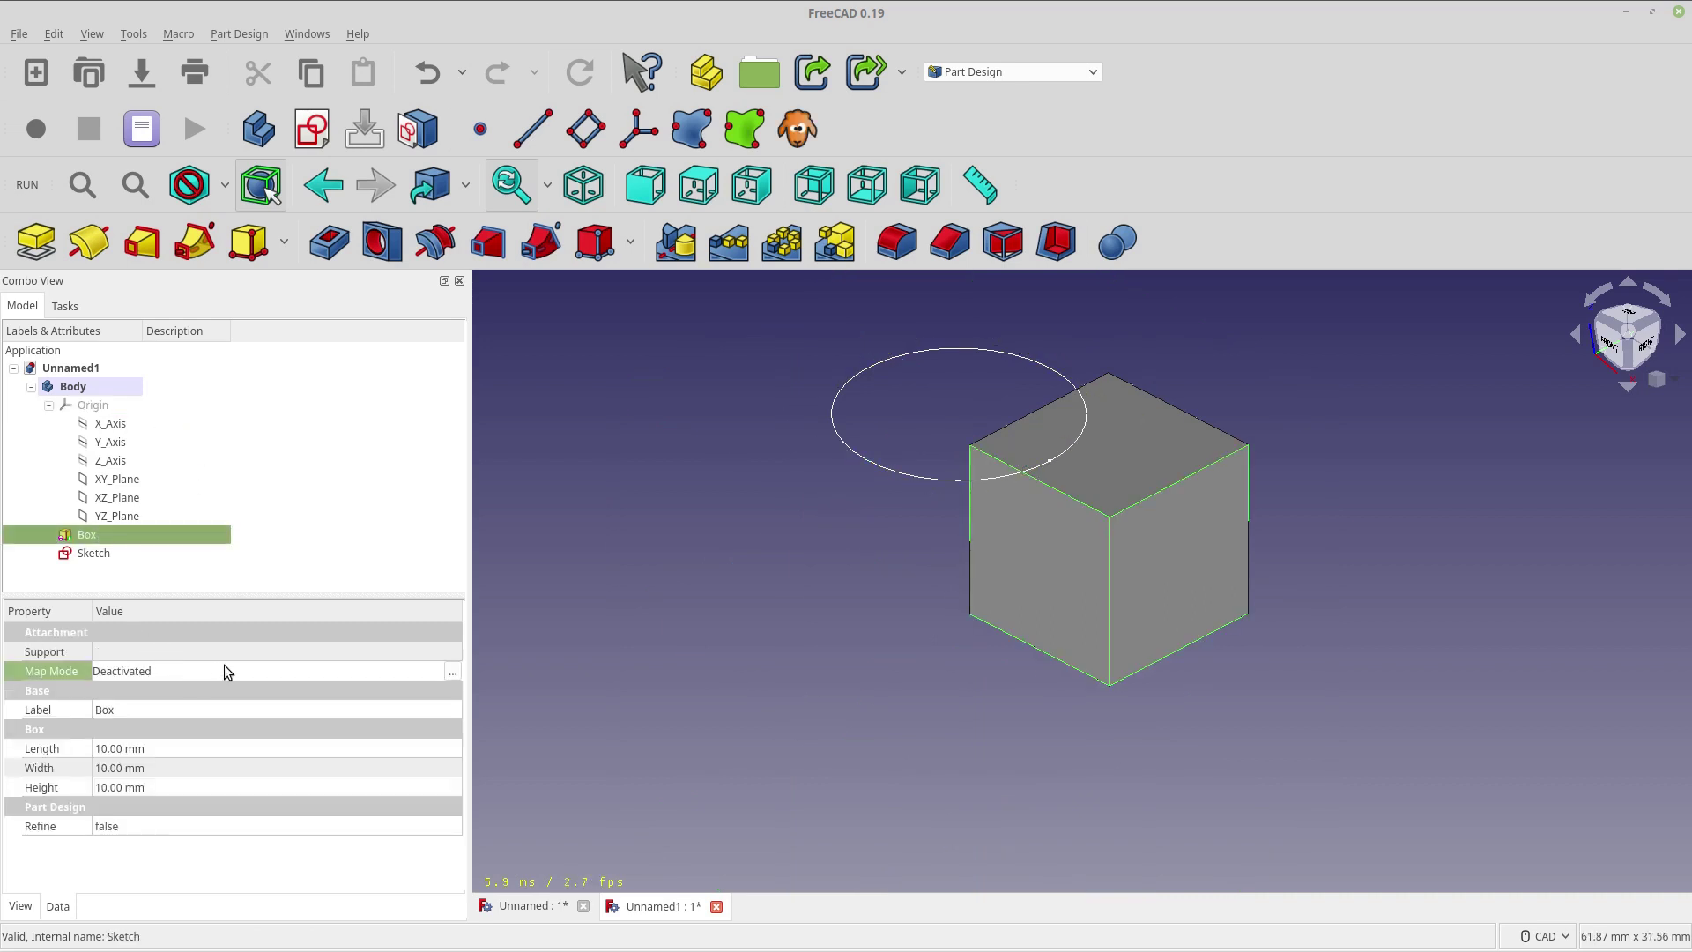
left_click(452, 674)
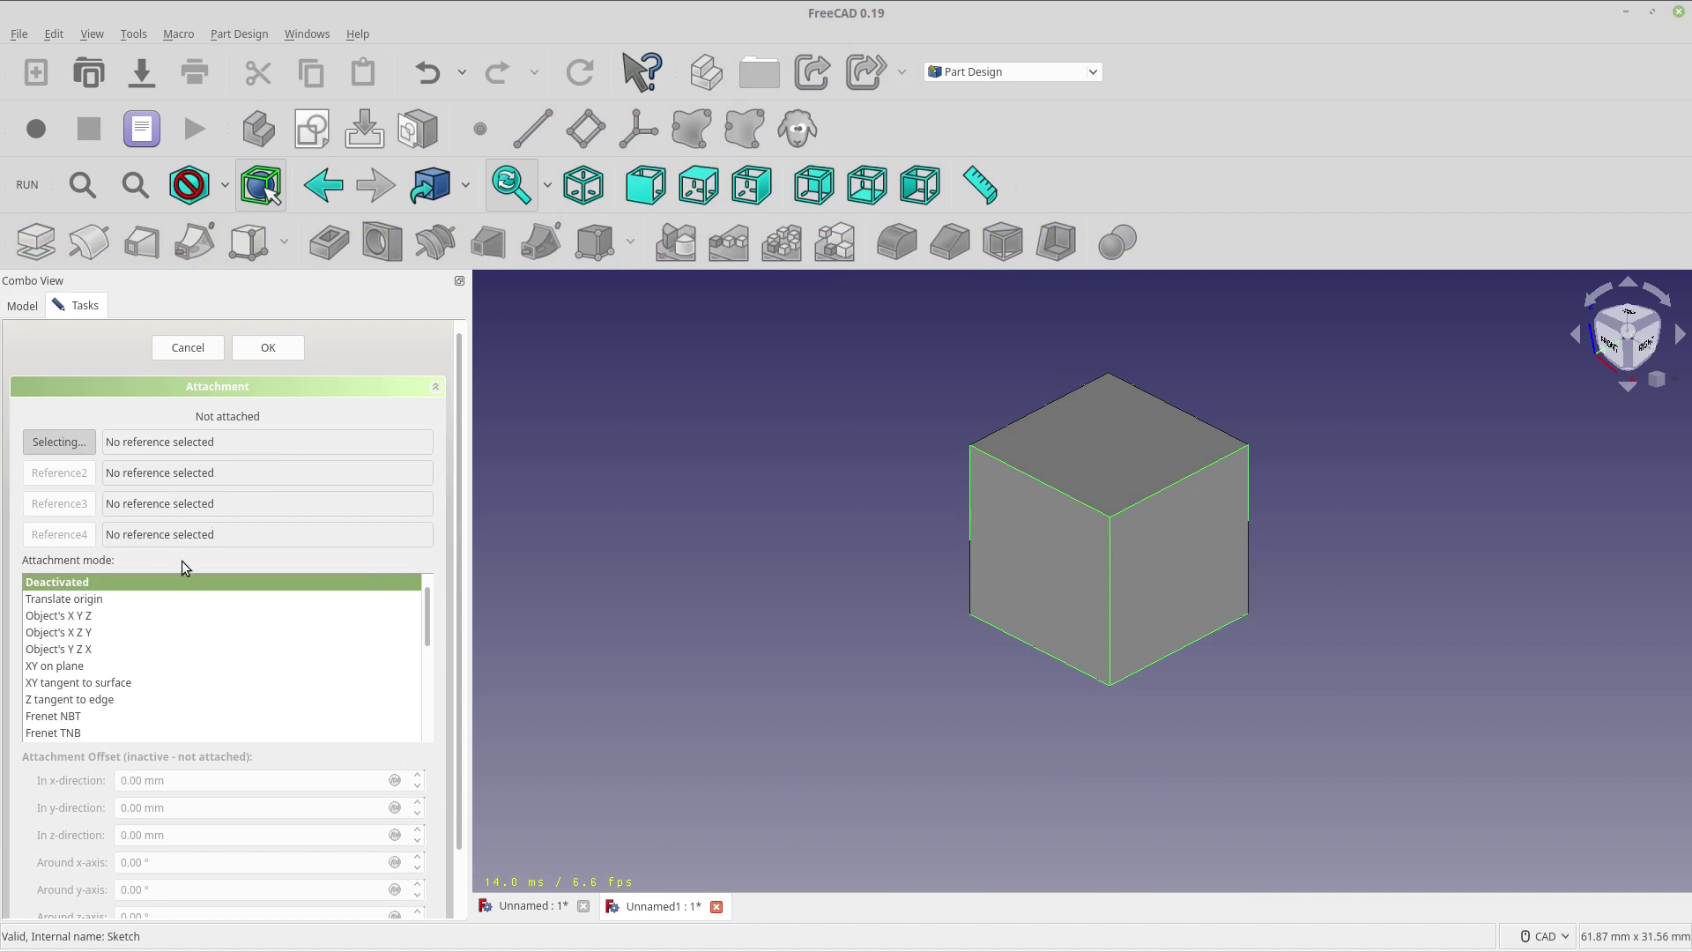
left_click(90, 665)
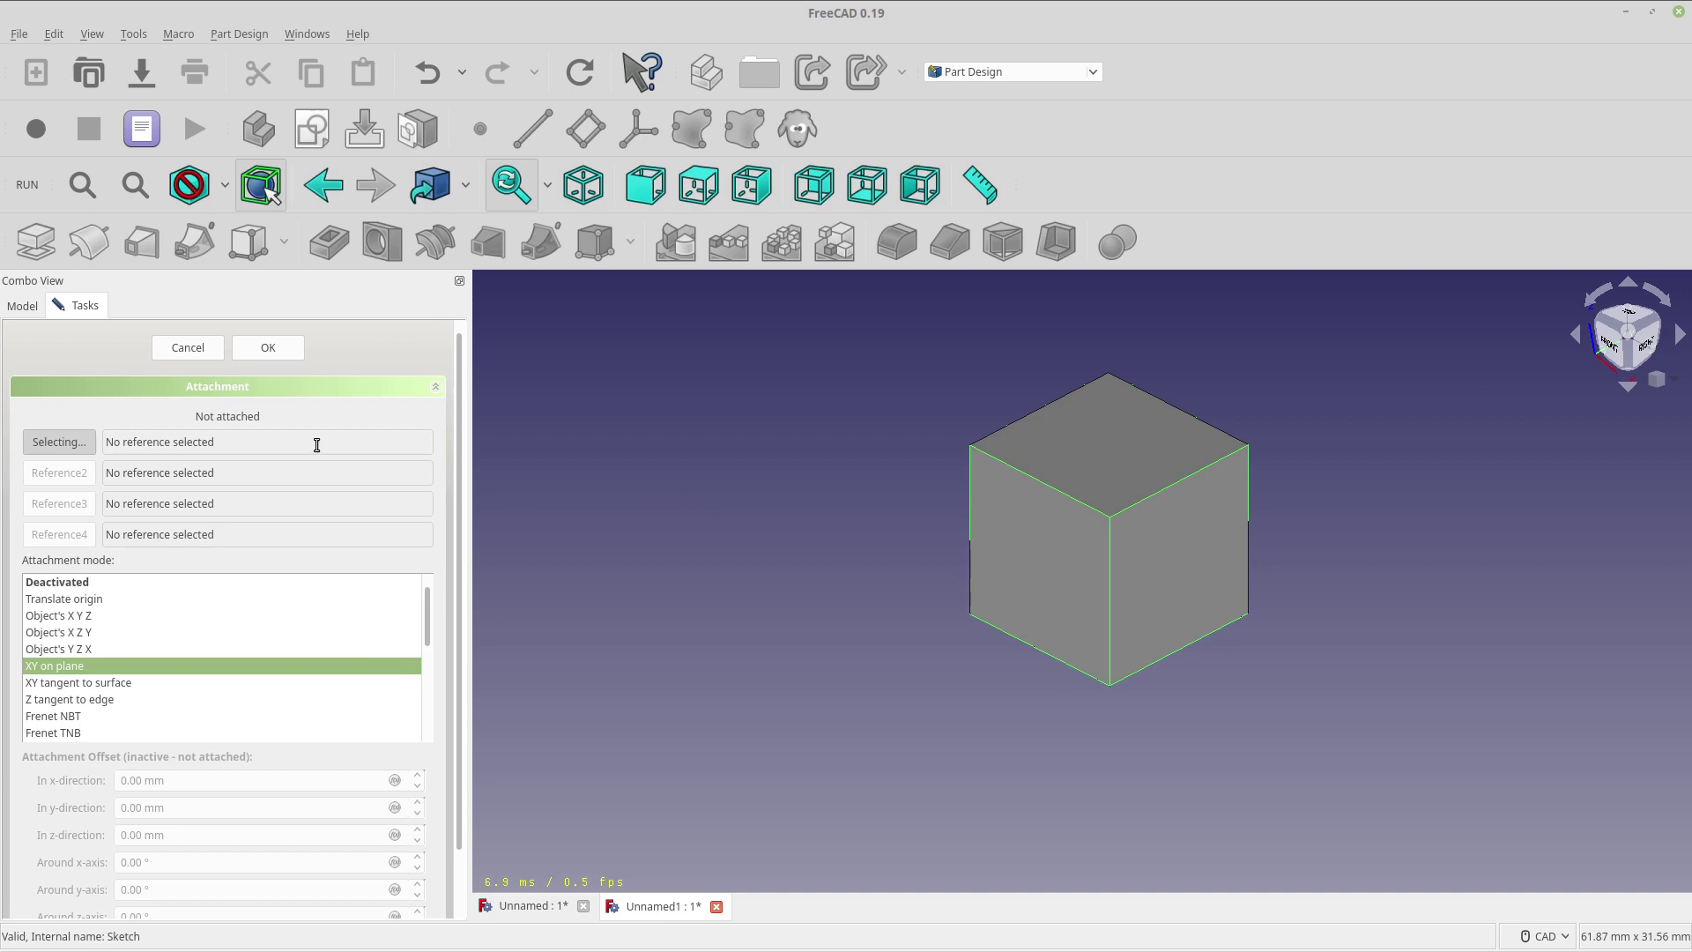
Step: Show the origin planes, pick XY_Plane as the Box's attachment reference, and confirm
left_click(13, 305)
left_click(107, 405)
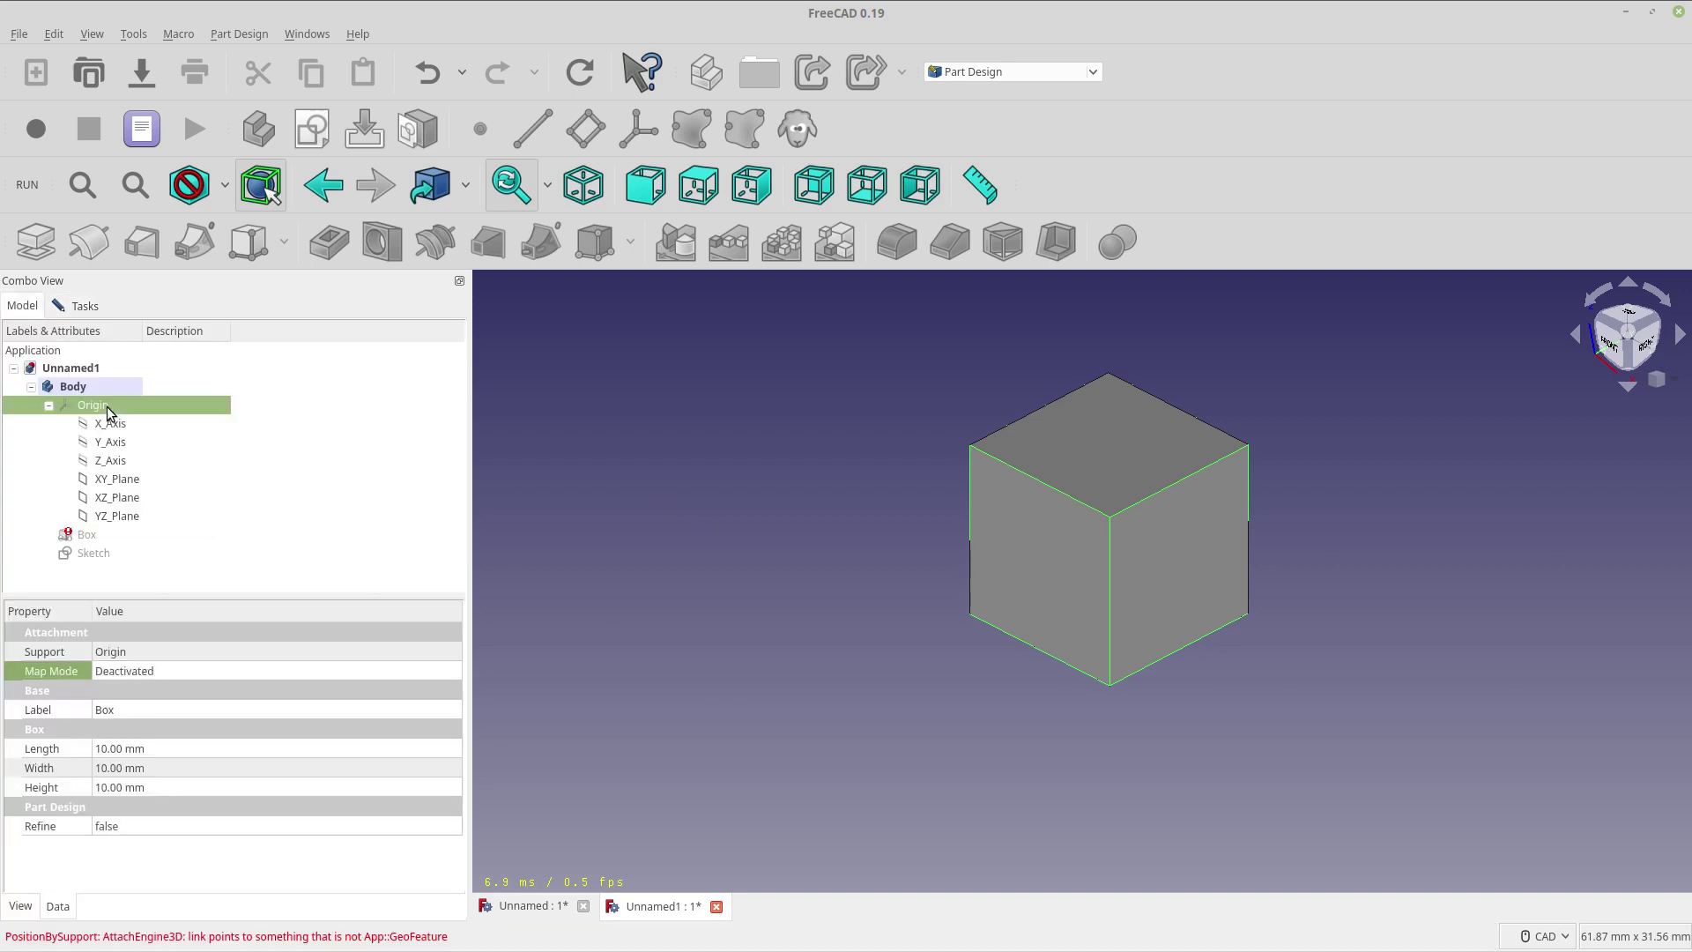
key("space")
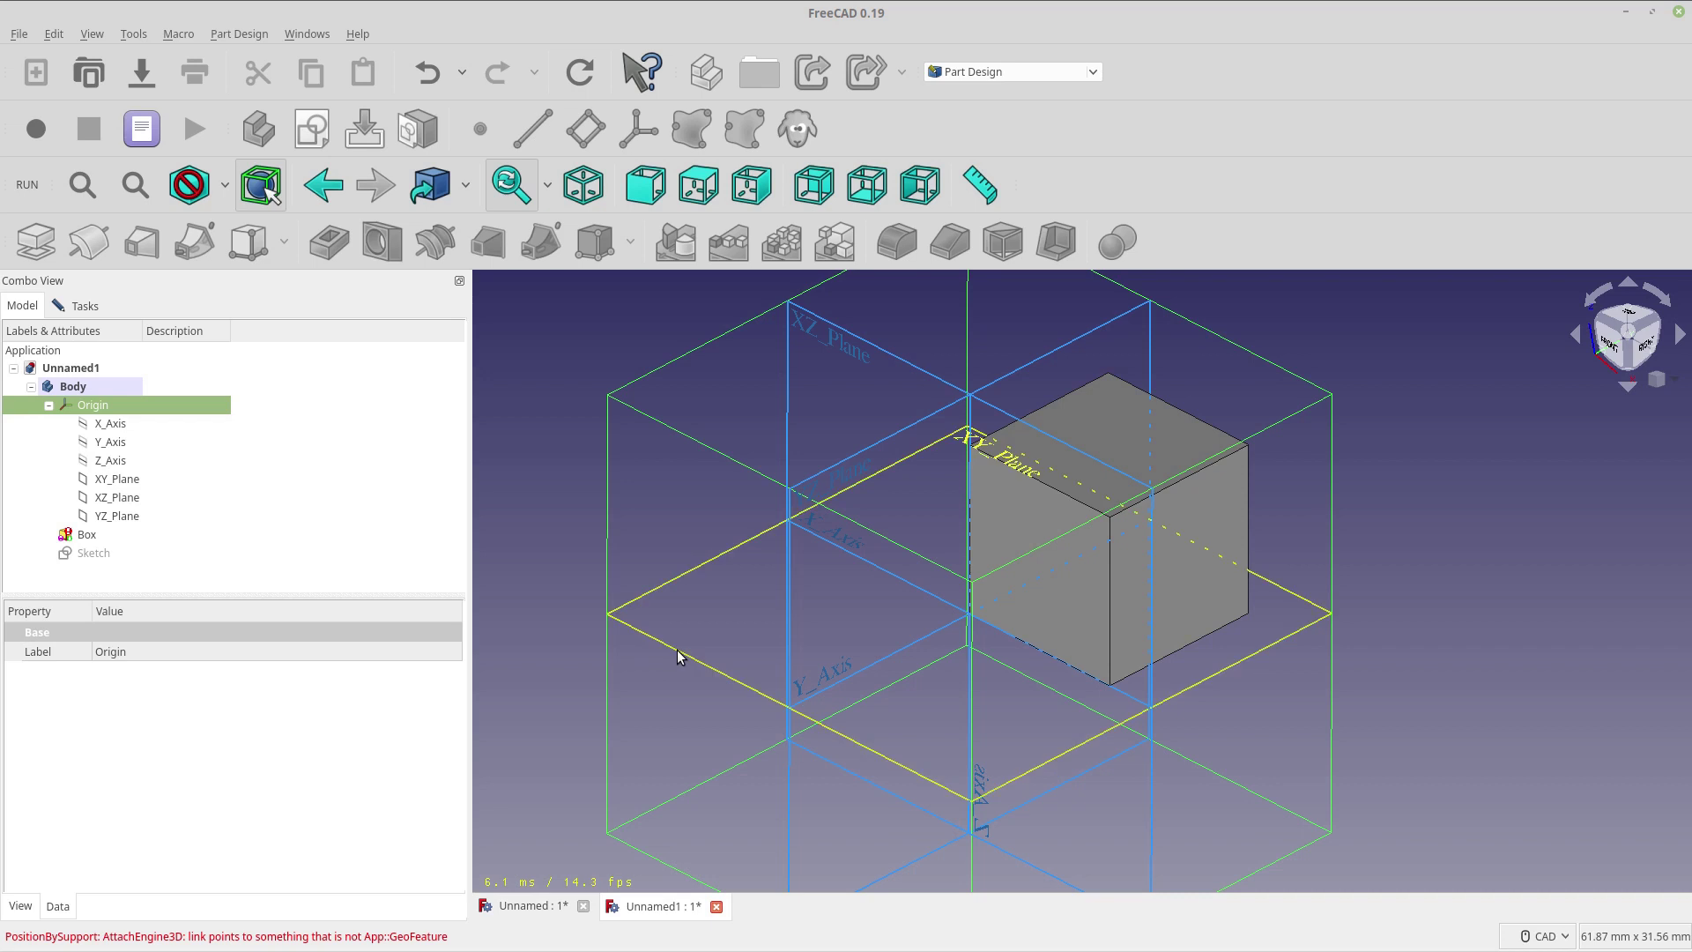
key("Up")
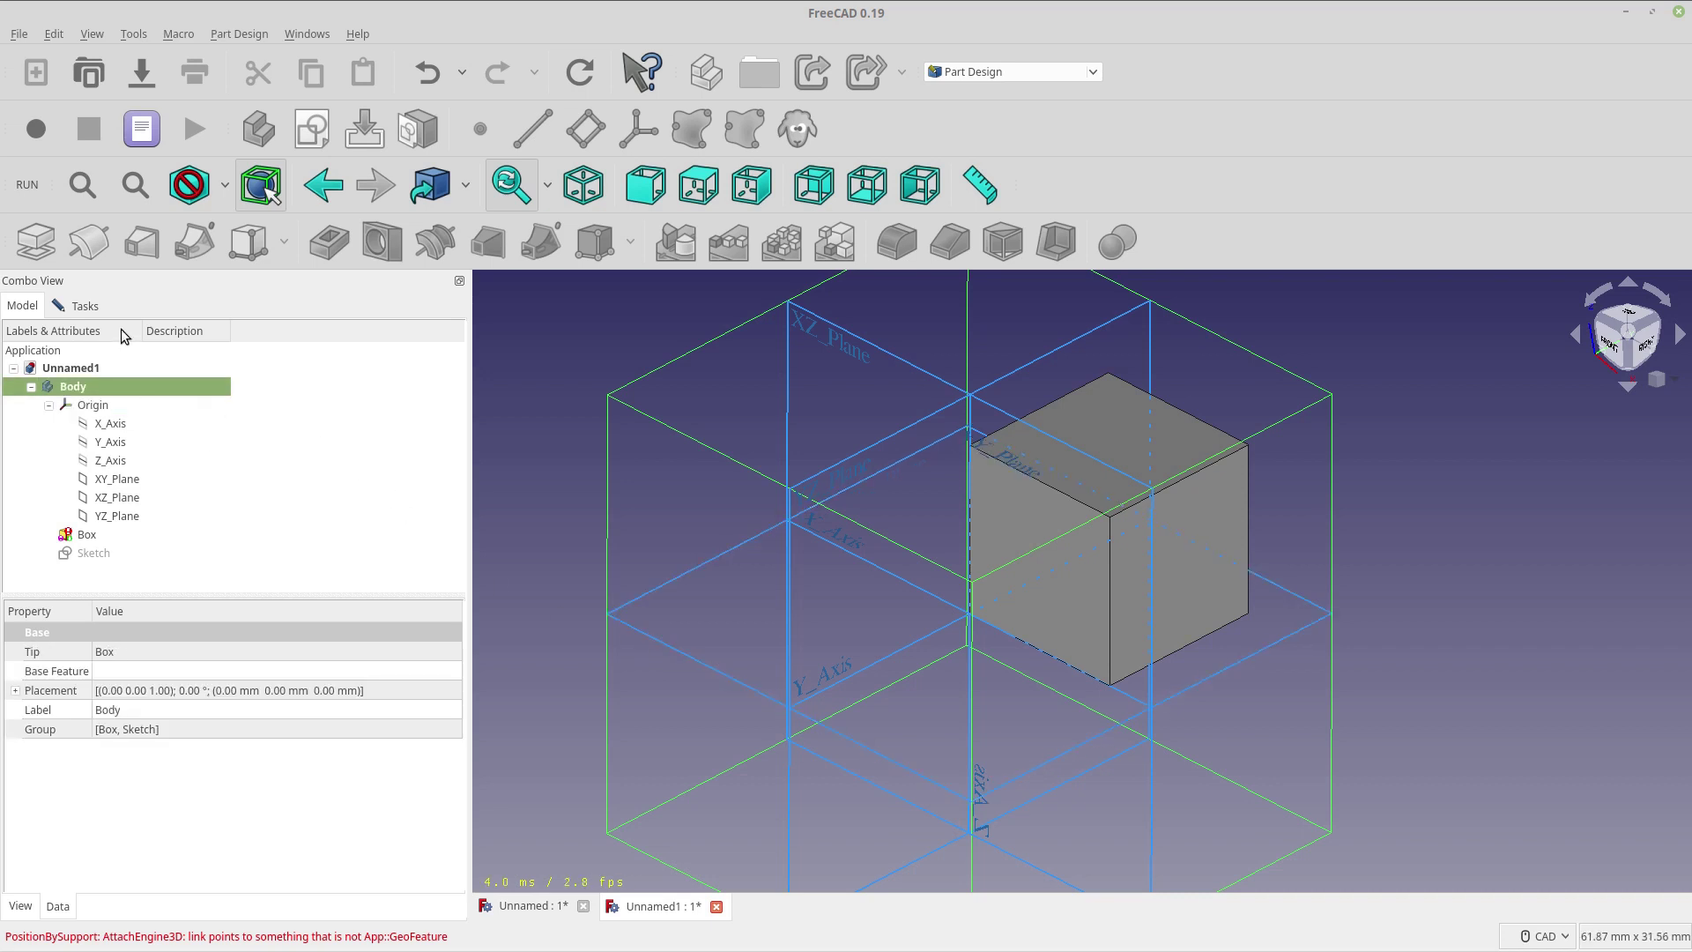
left_click(77, 305)
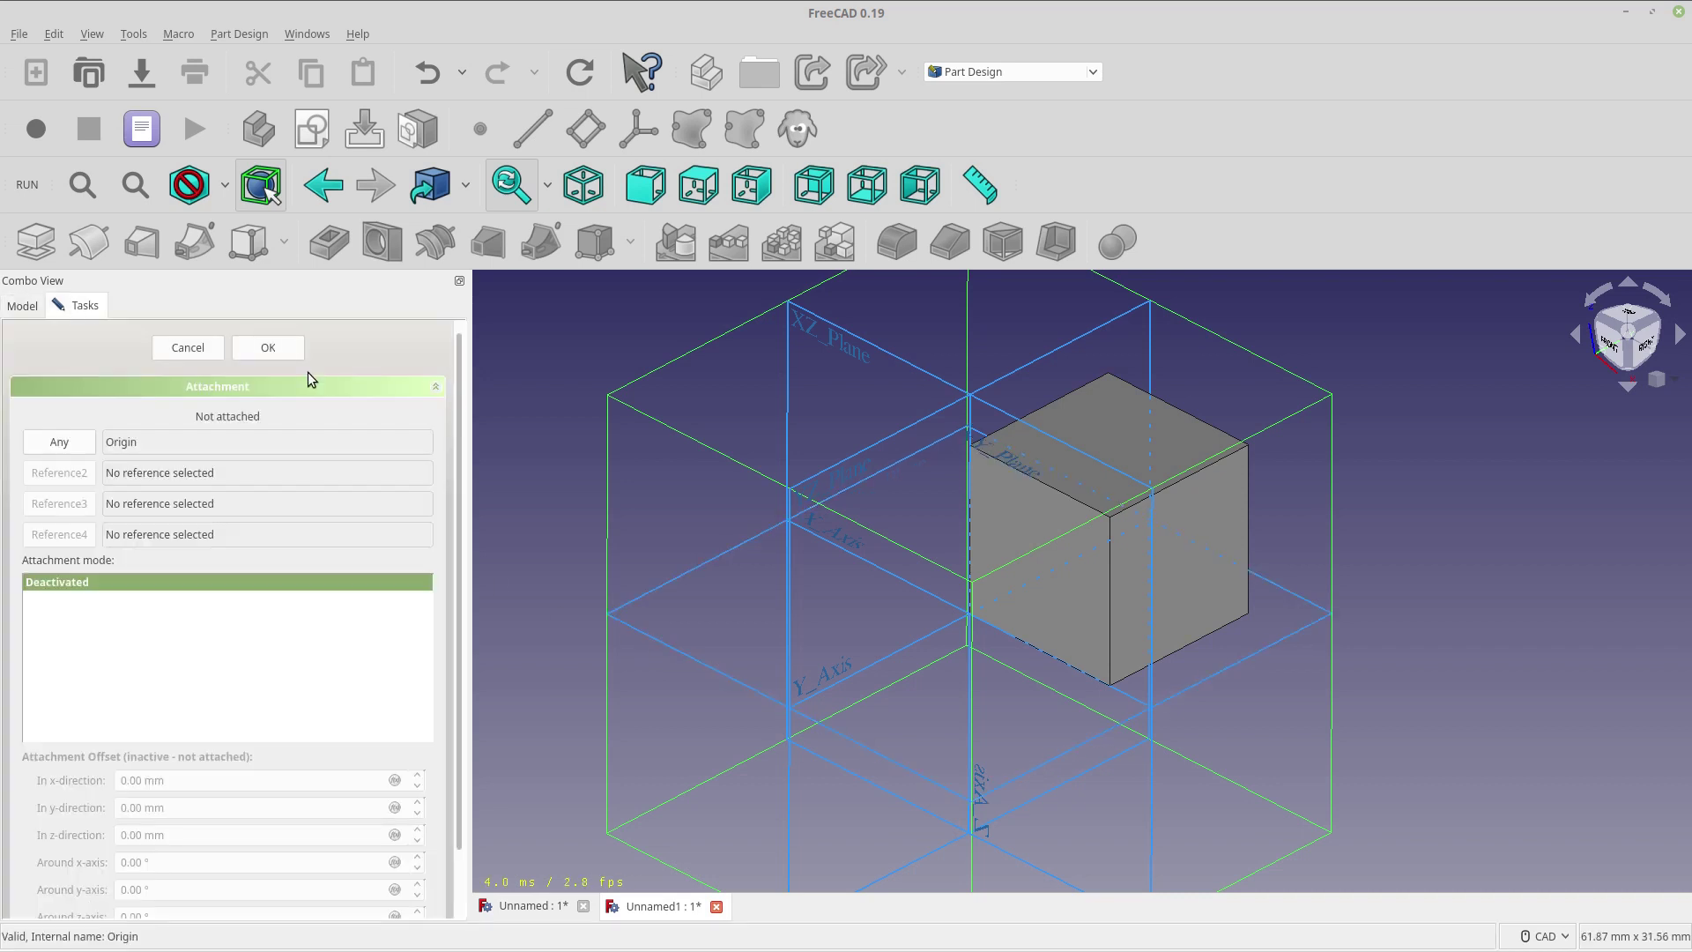
left_click(59, 442)
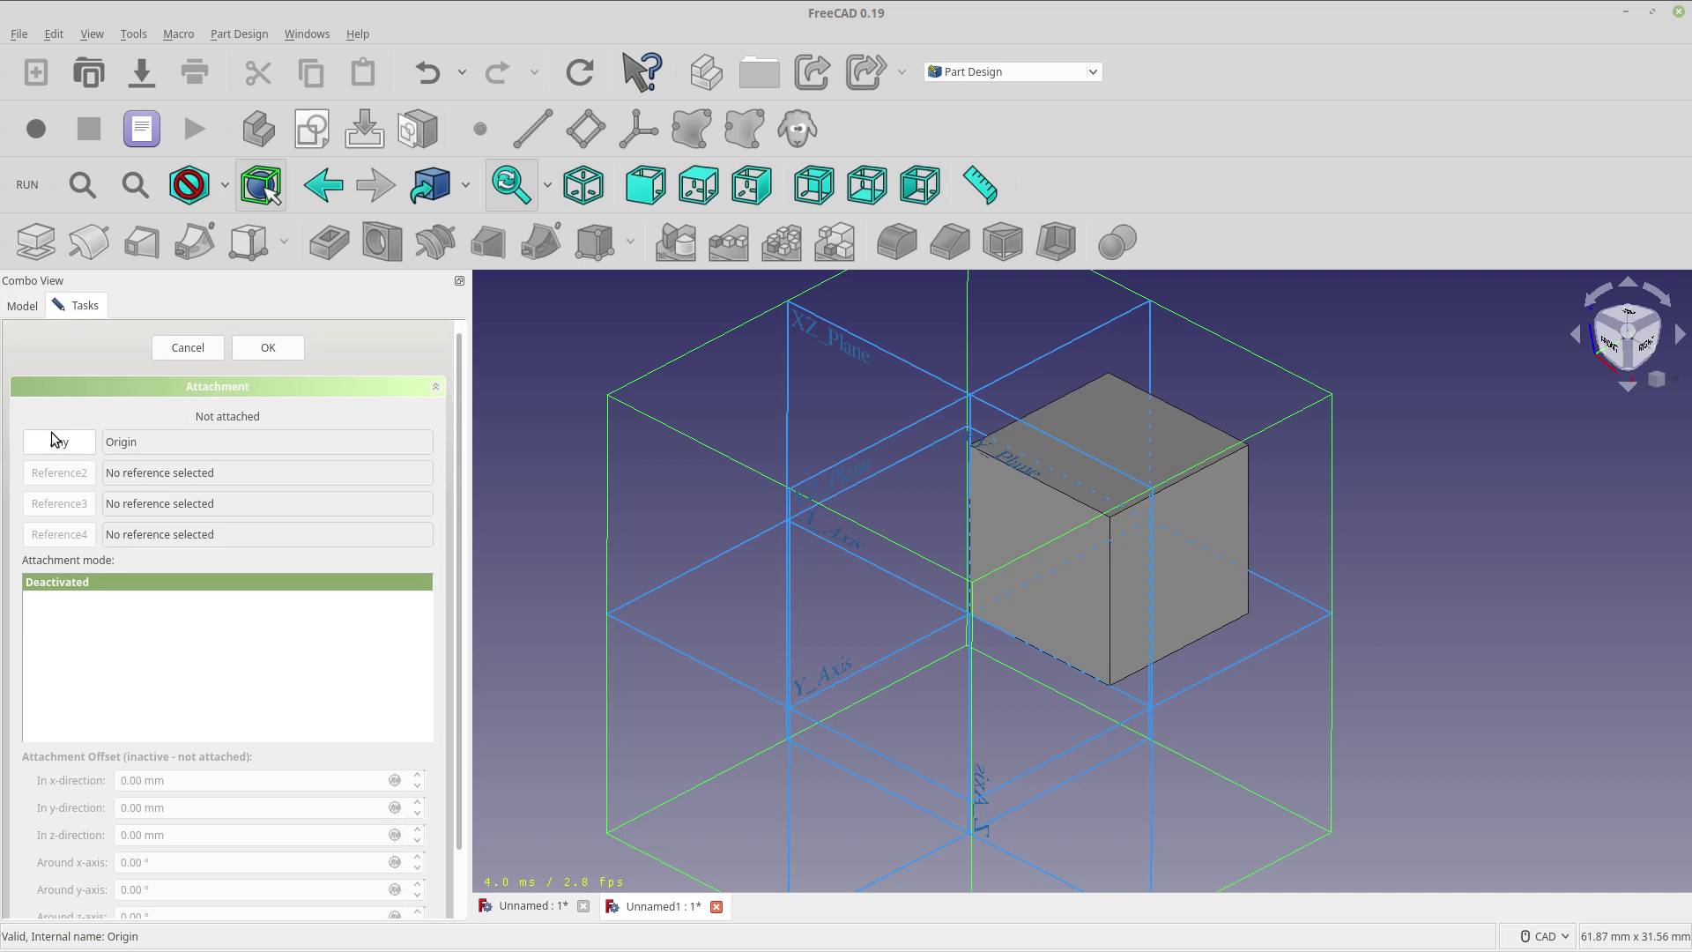
left_click(714, 668)
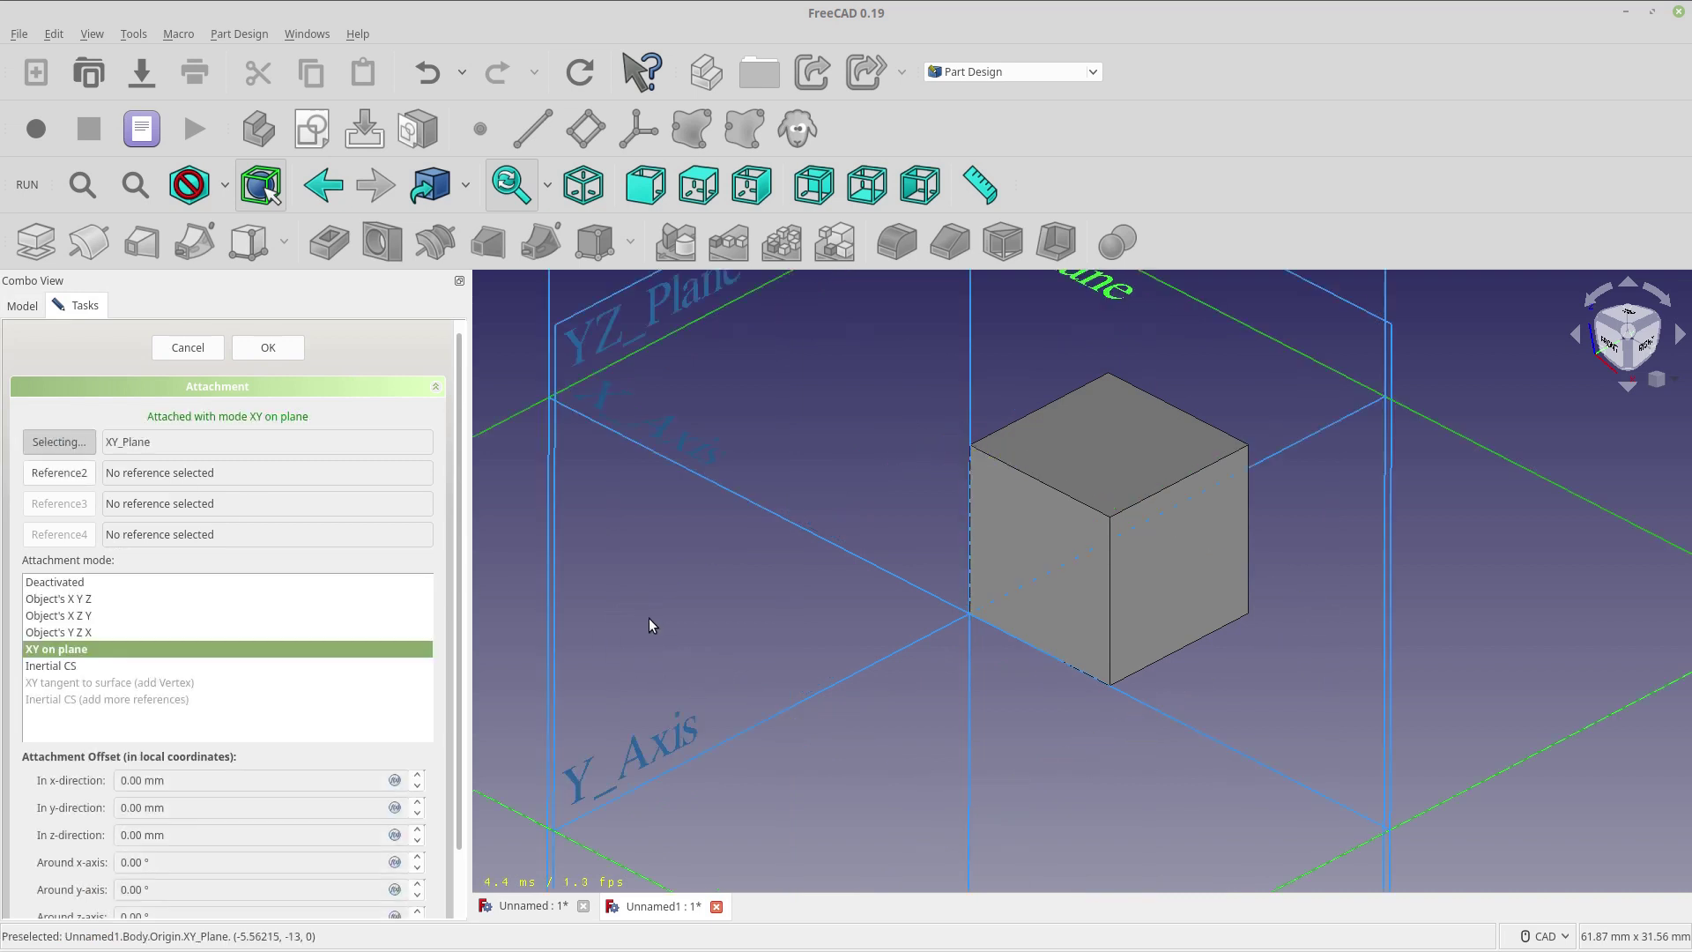
left_click(269, 347)
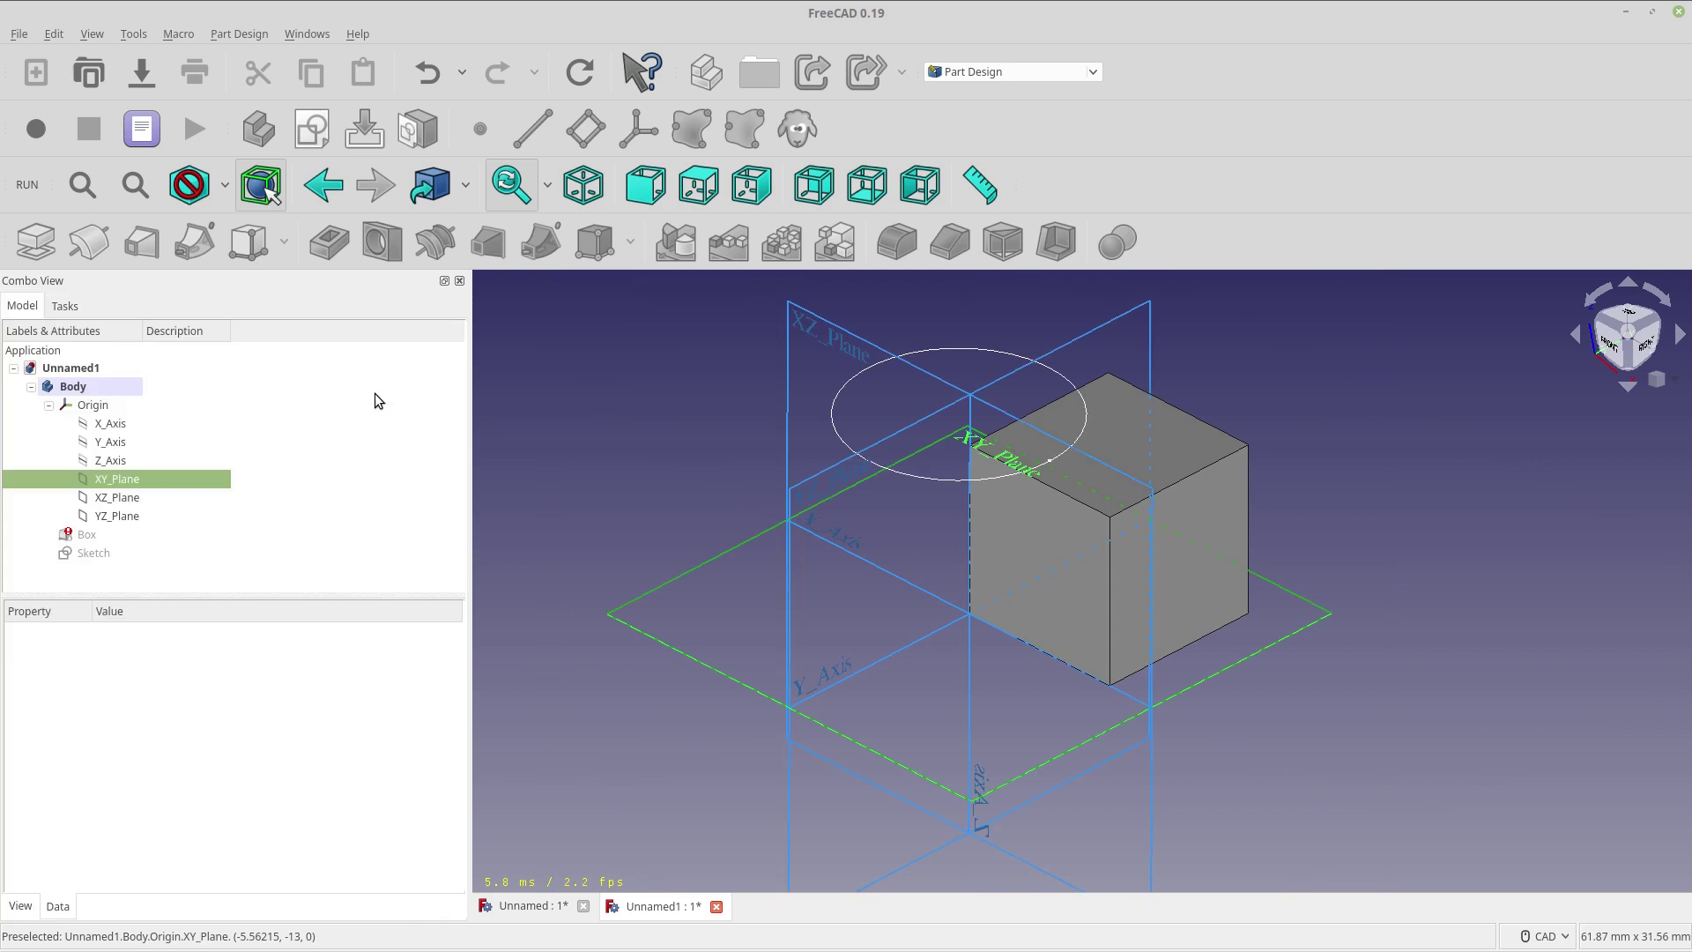
Step: Set the Box's attachment Position offset to x 3 mm and y 5 mm
left_click(97, 535)
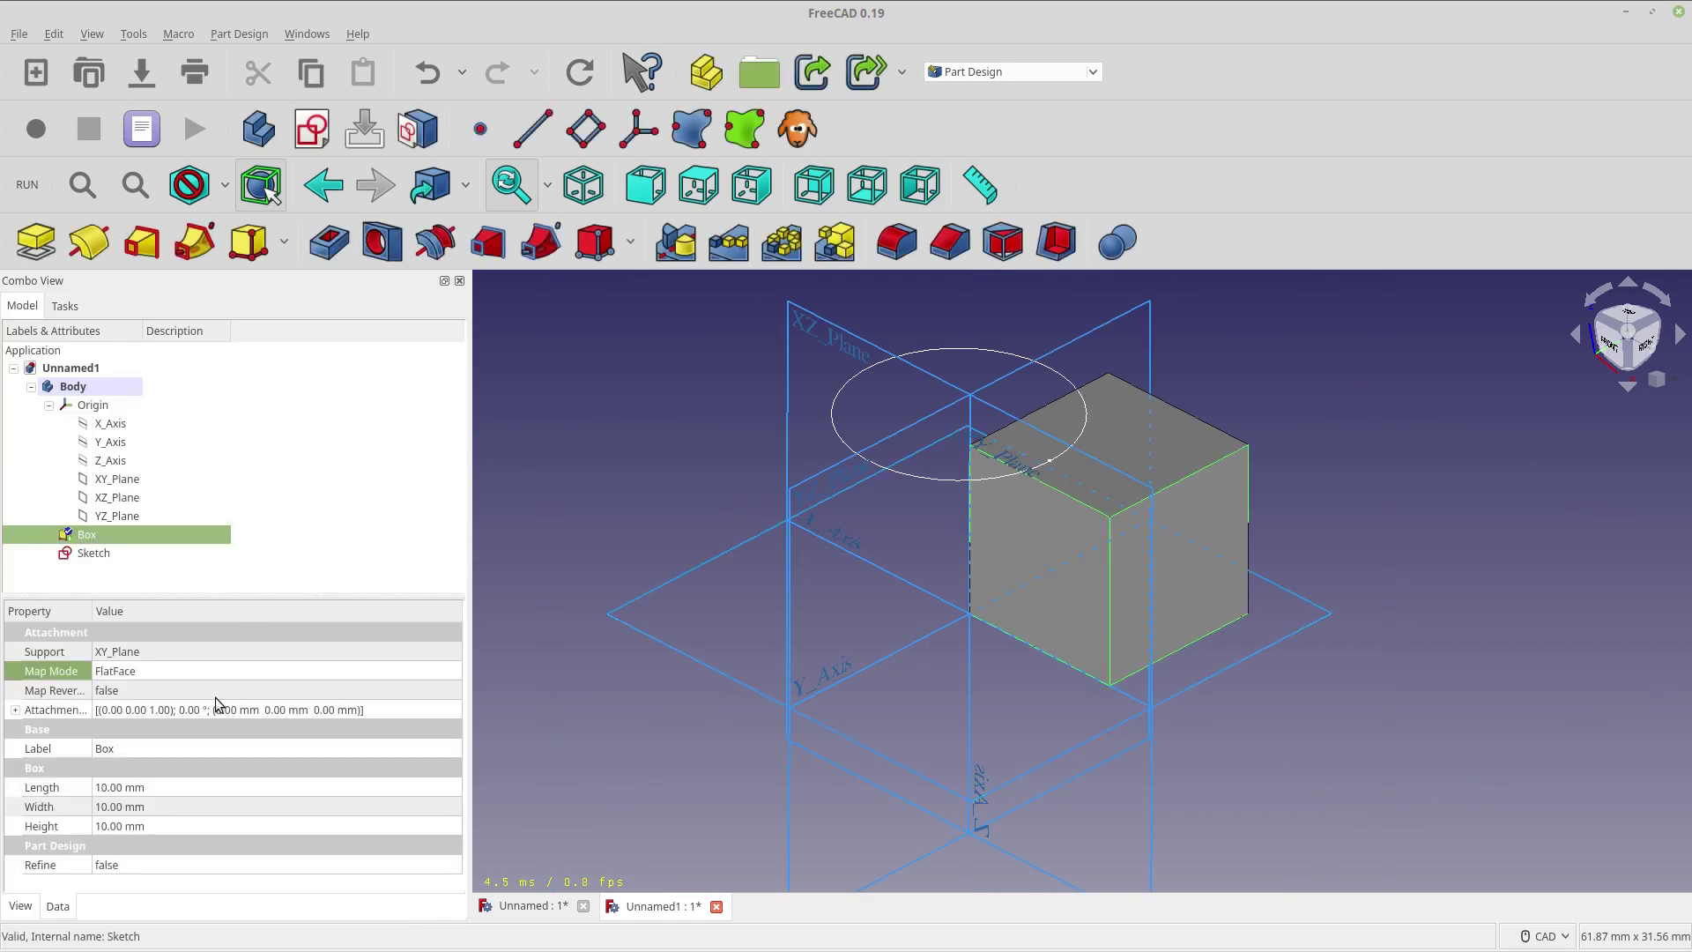
left_click(15, 711)
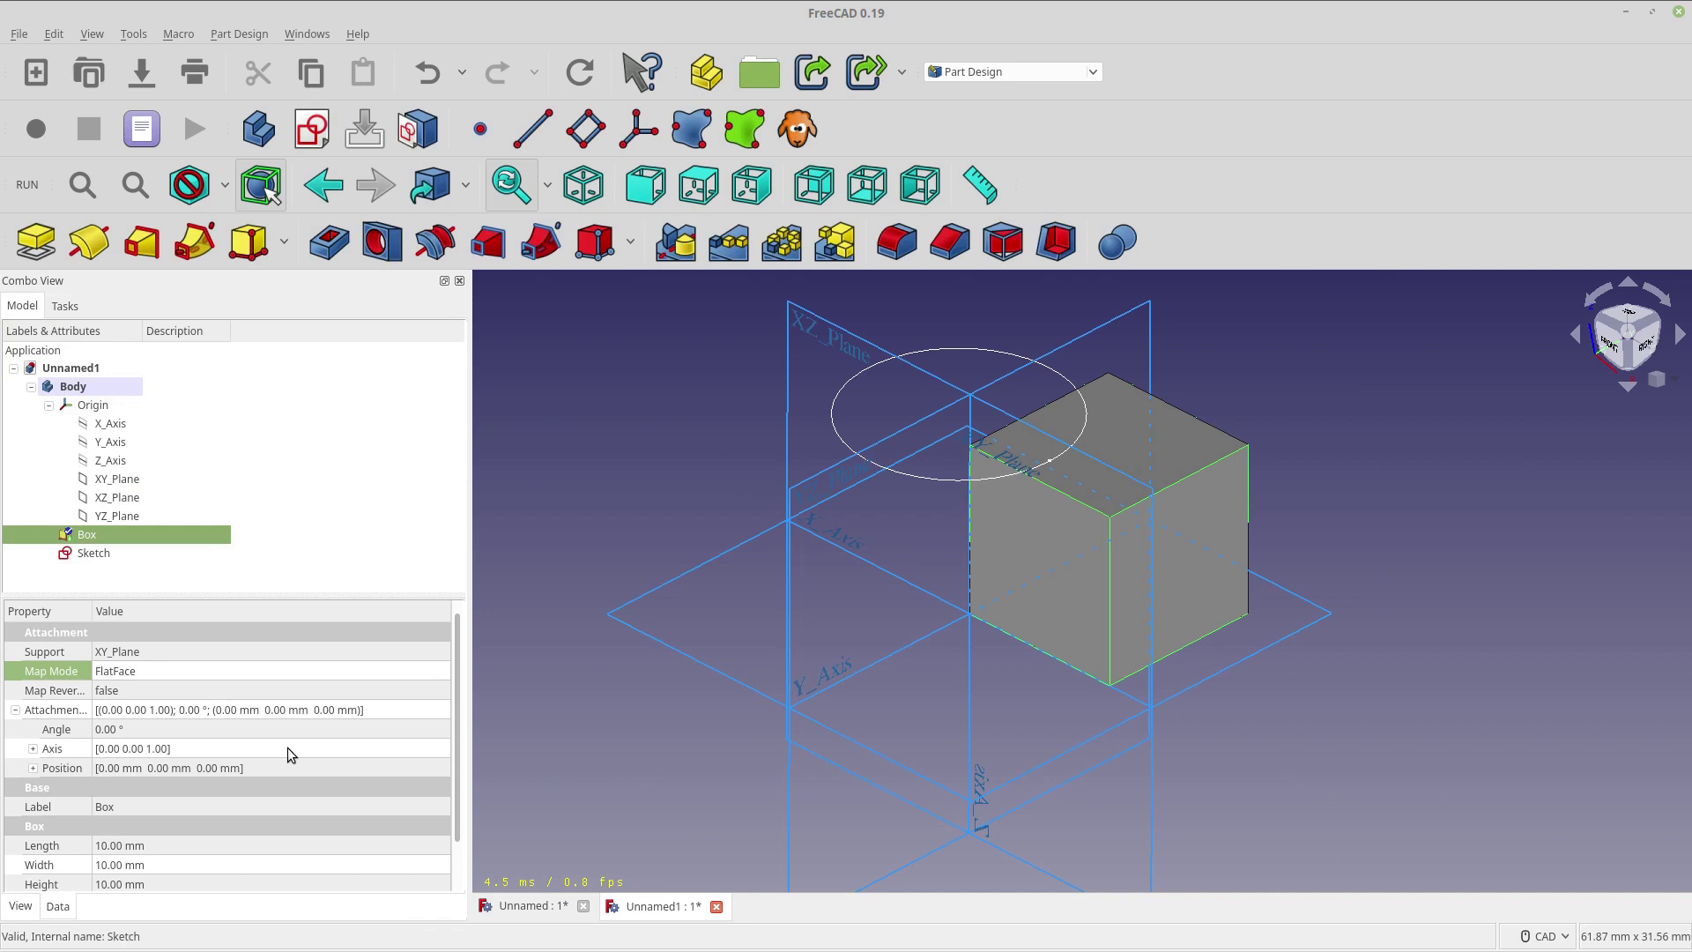
left_click(33, 768)
left_click(319, 808)
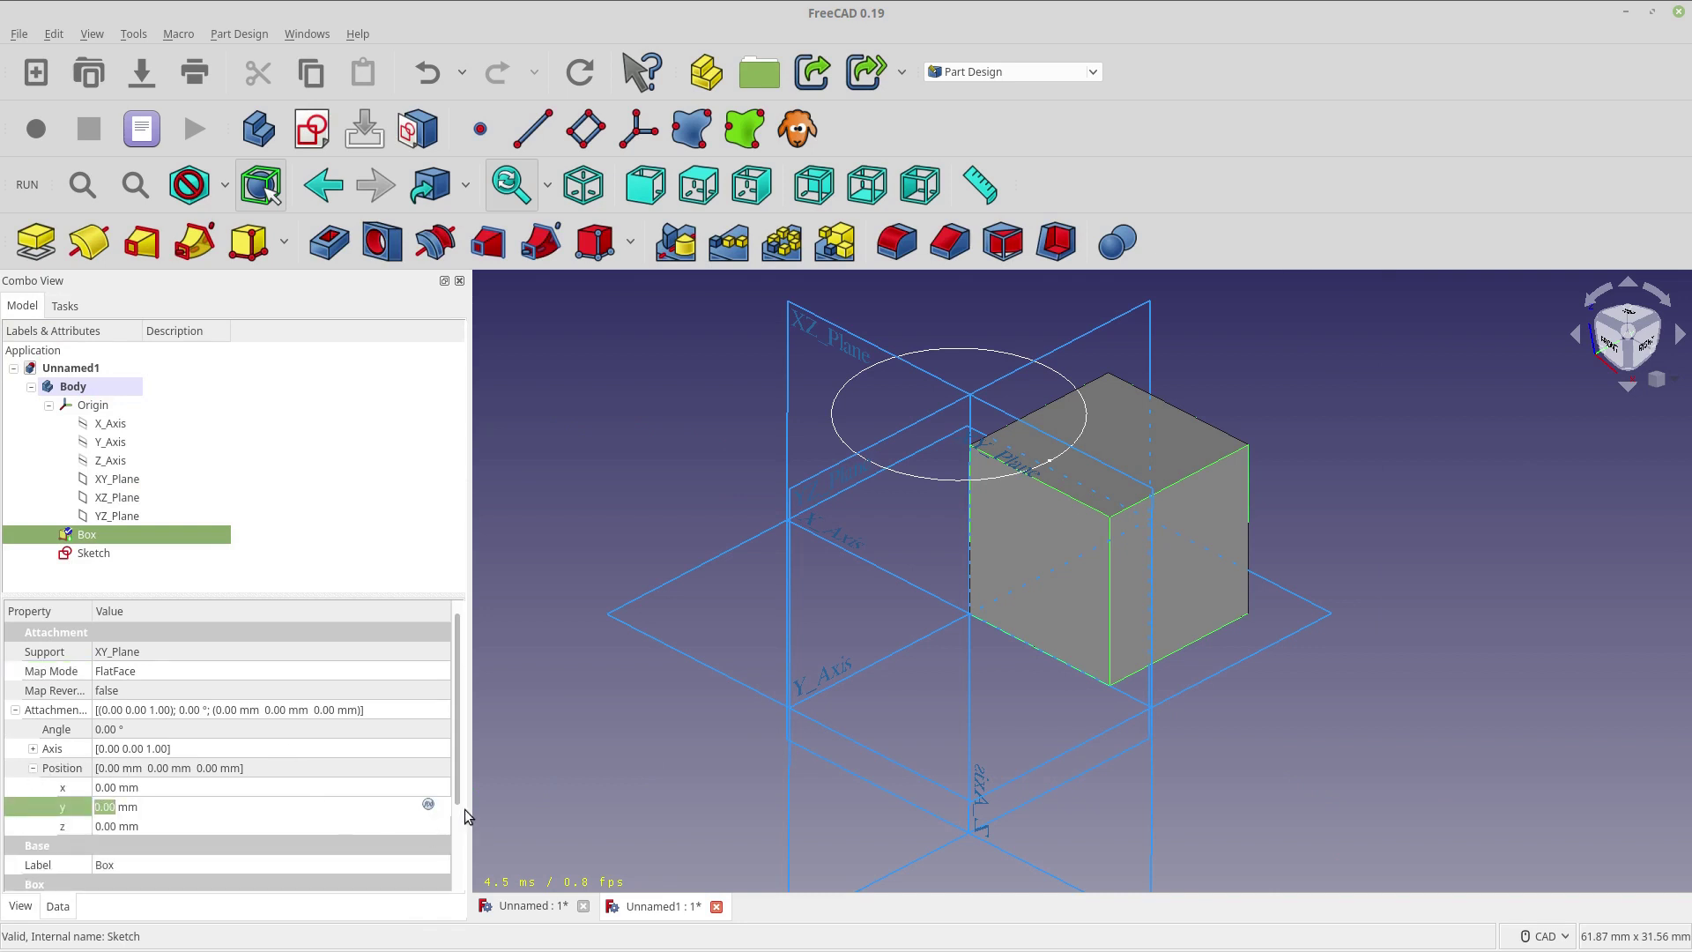
scroll(446, 802, "up", 5)
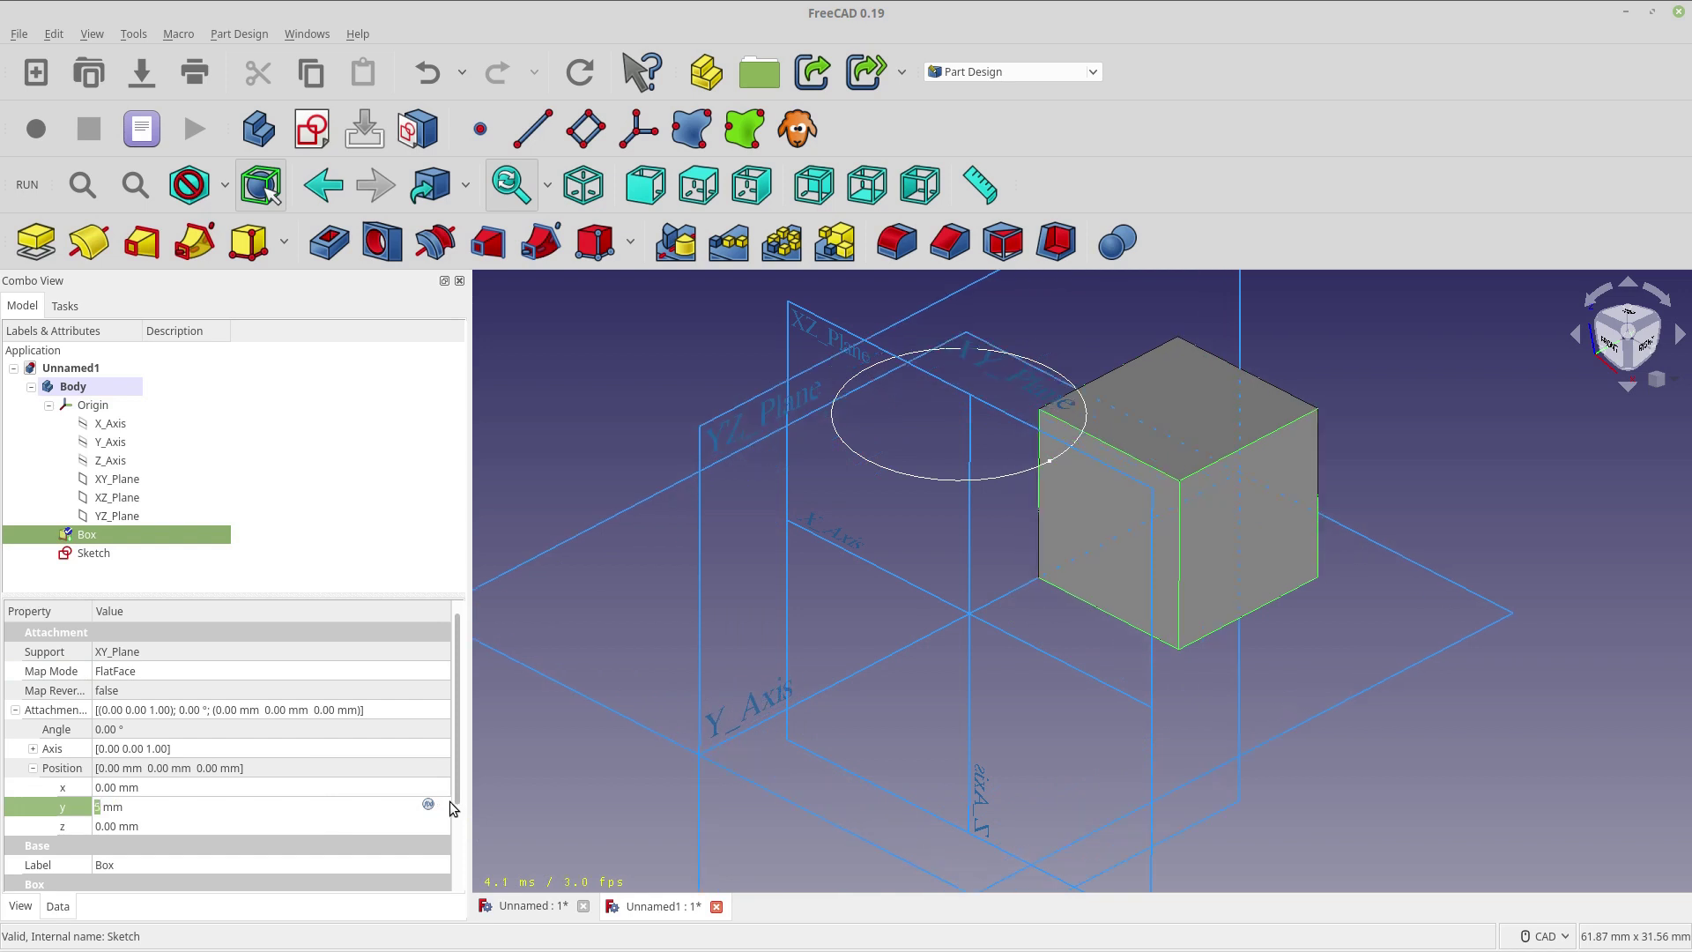
left_click(395, 785)
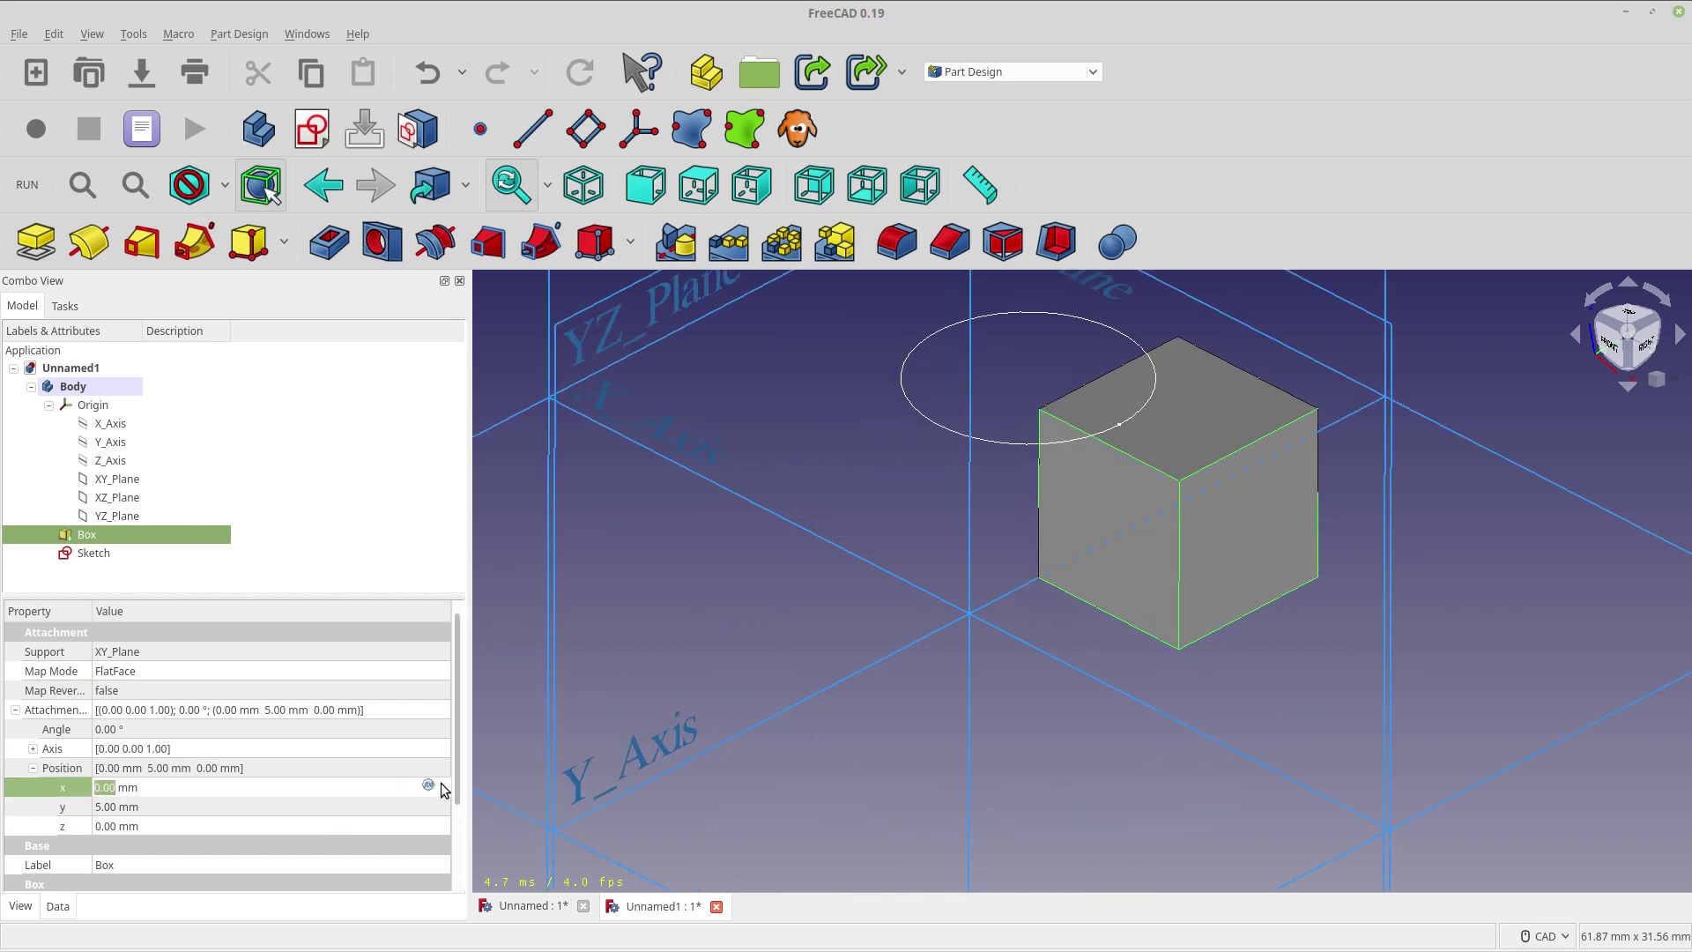
scroll(442, 787, "up", 3)
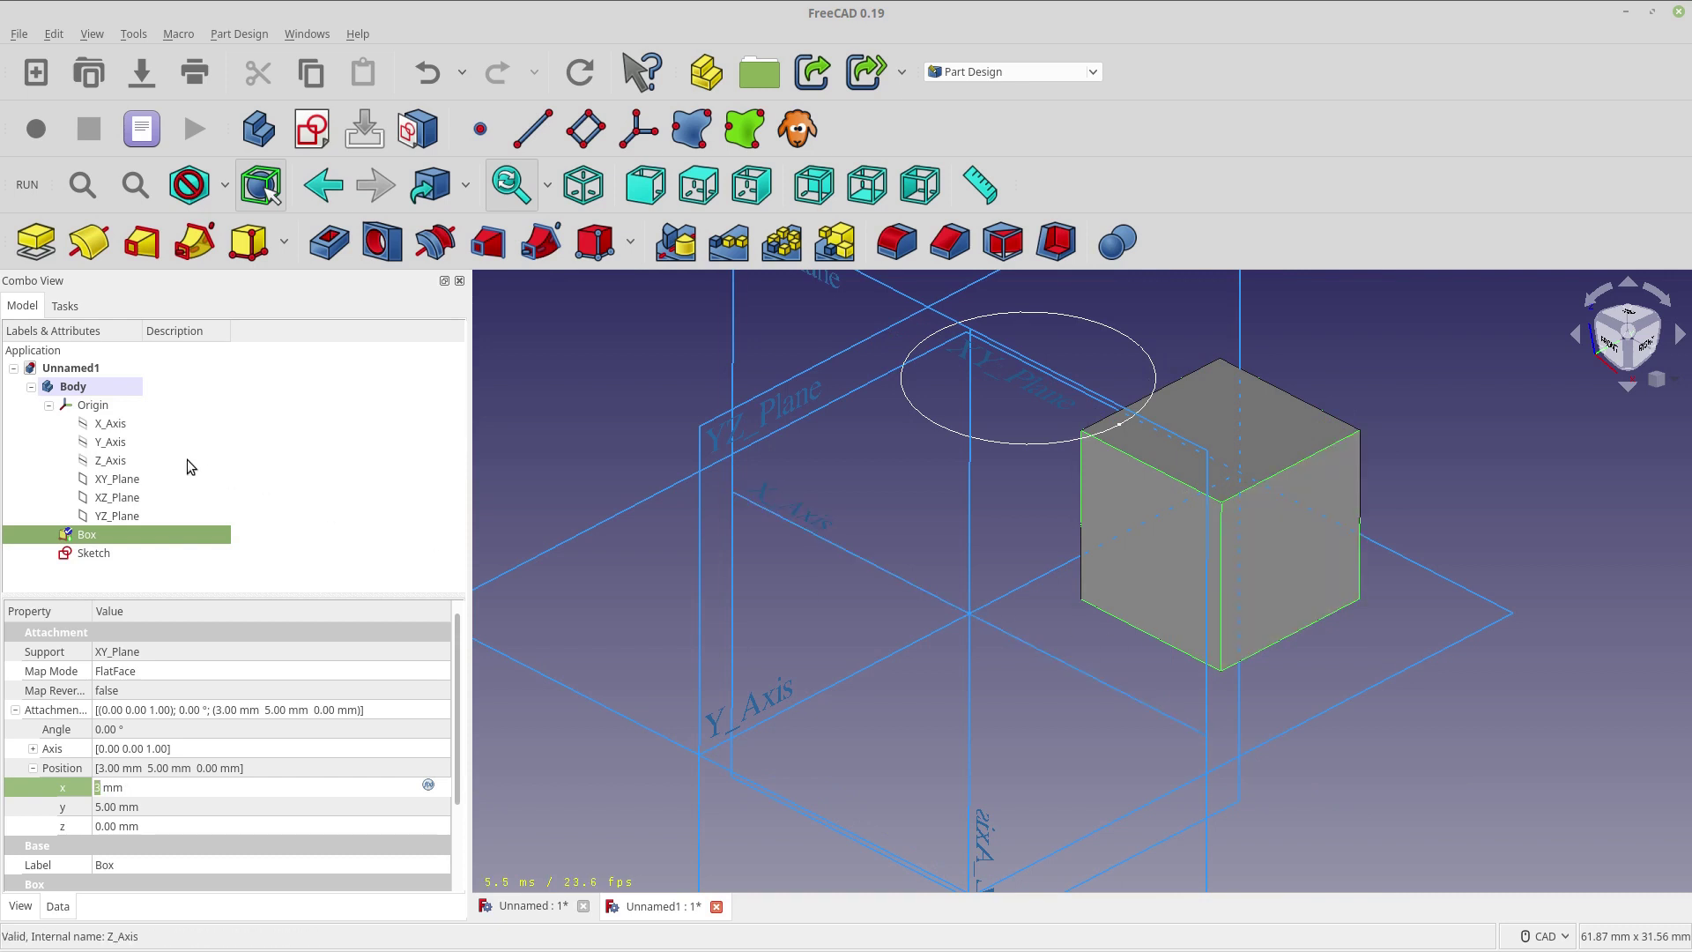
Step: Hide the XY, XZ and YZ origin planes and select the cube to check it
left_click(132, 479)
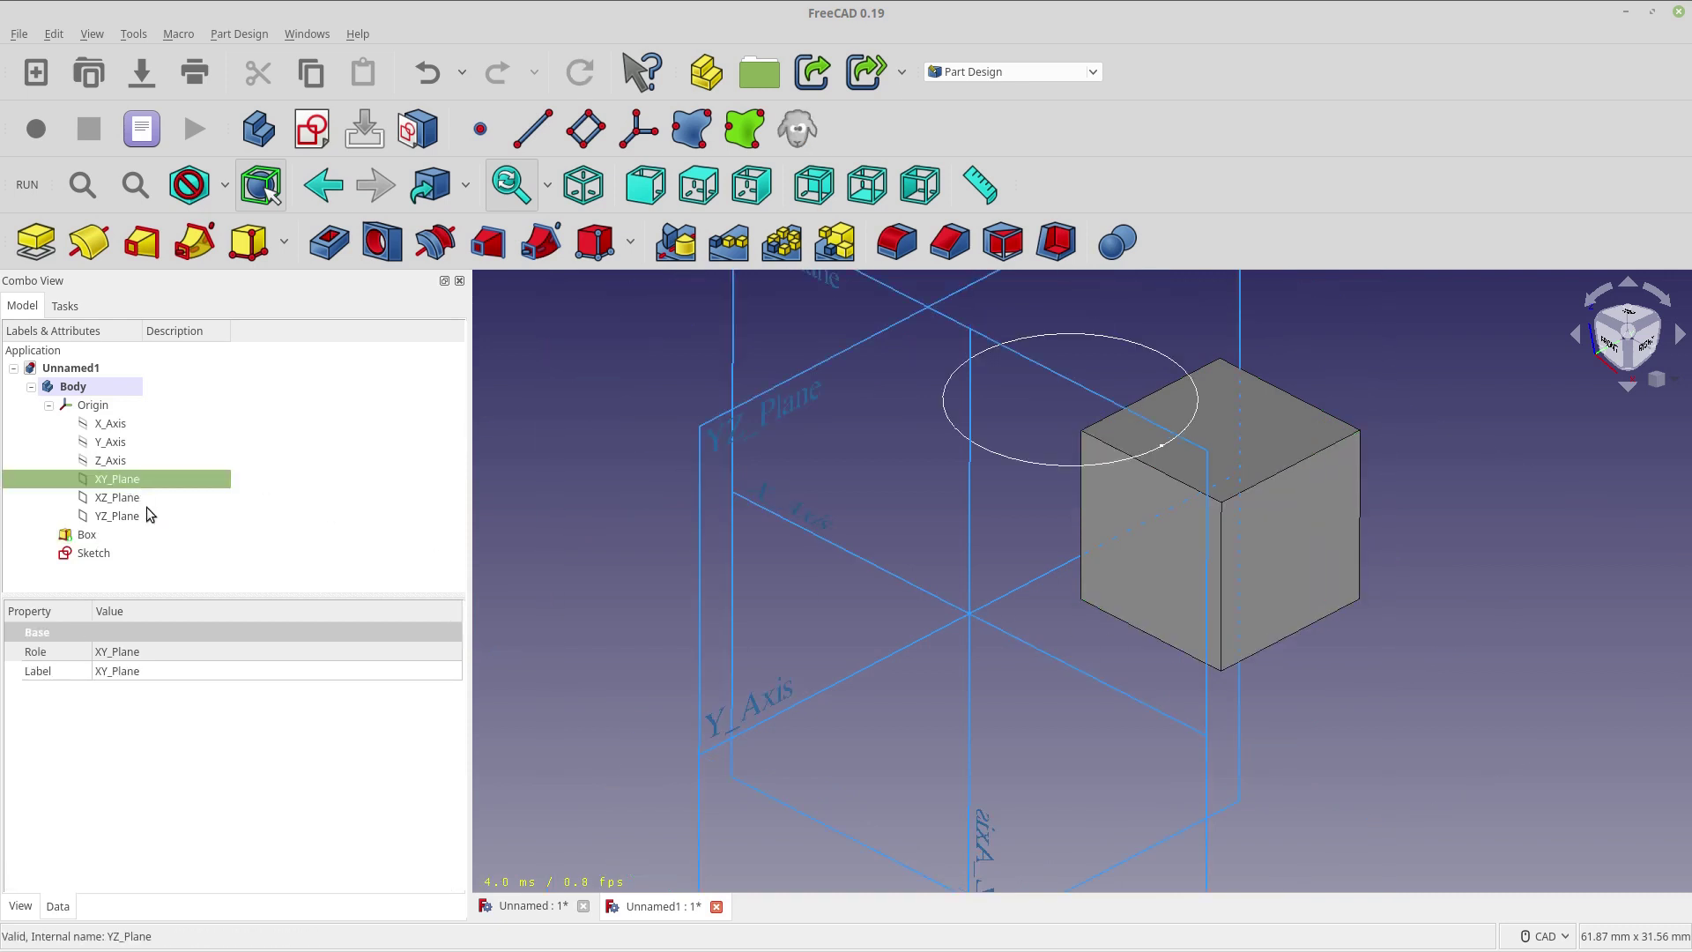
key("space")
left_click(143, 499)
key("space")
left_click(145, 515)
key("space")
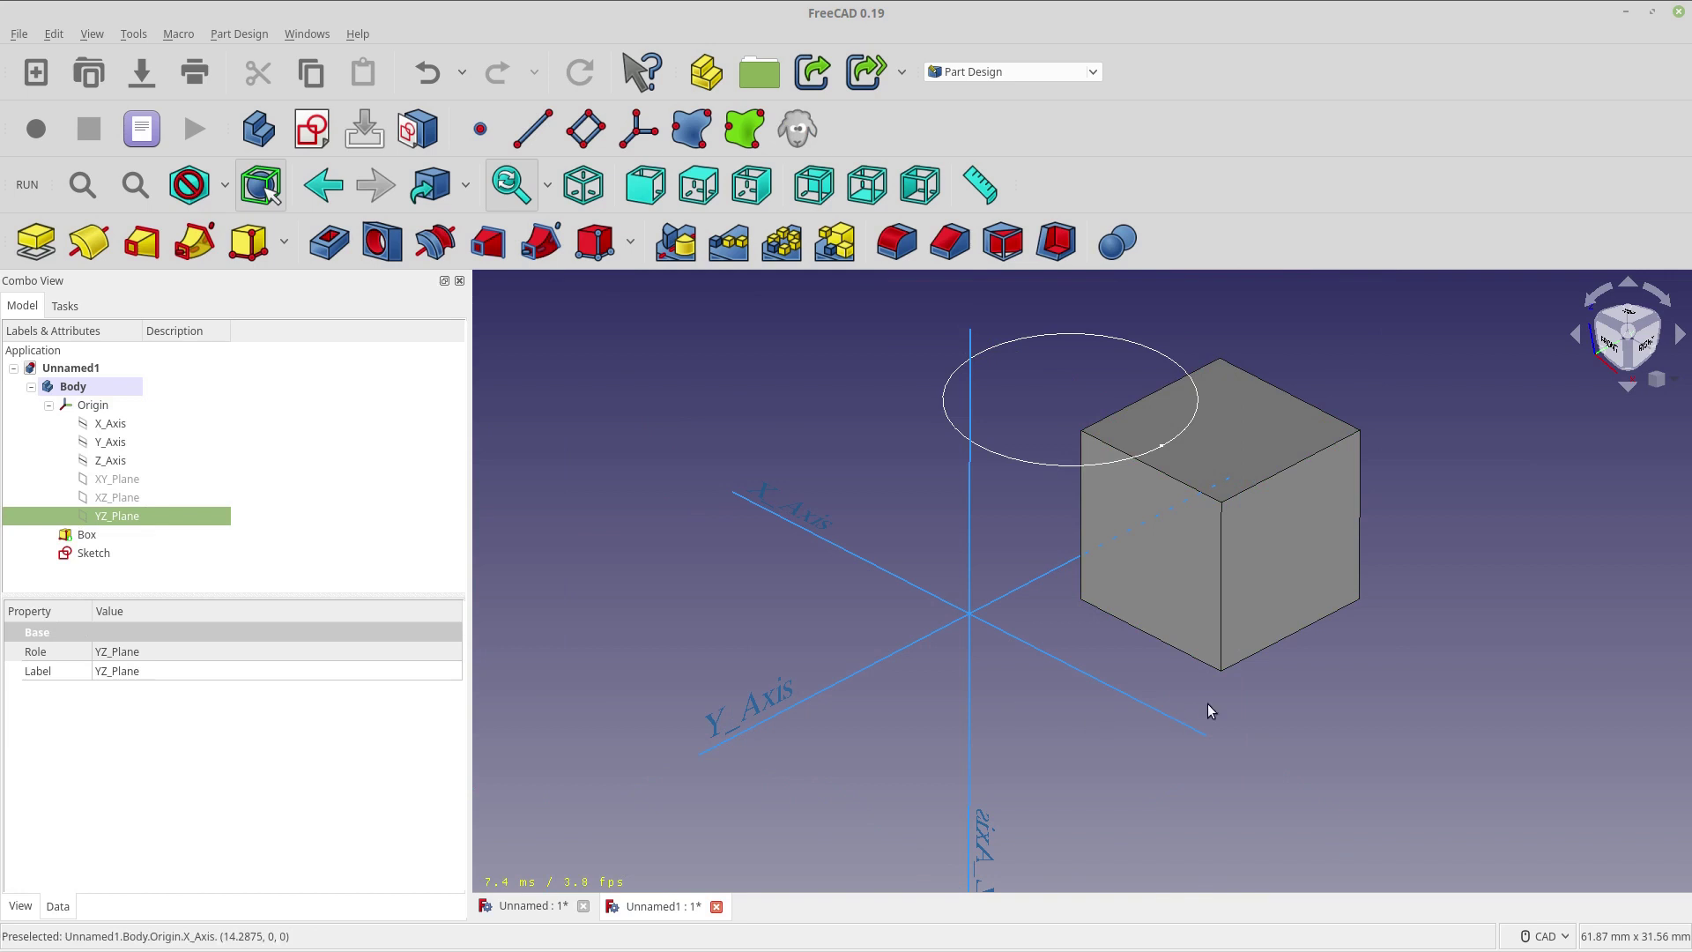
left_click(1220, 598)
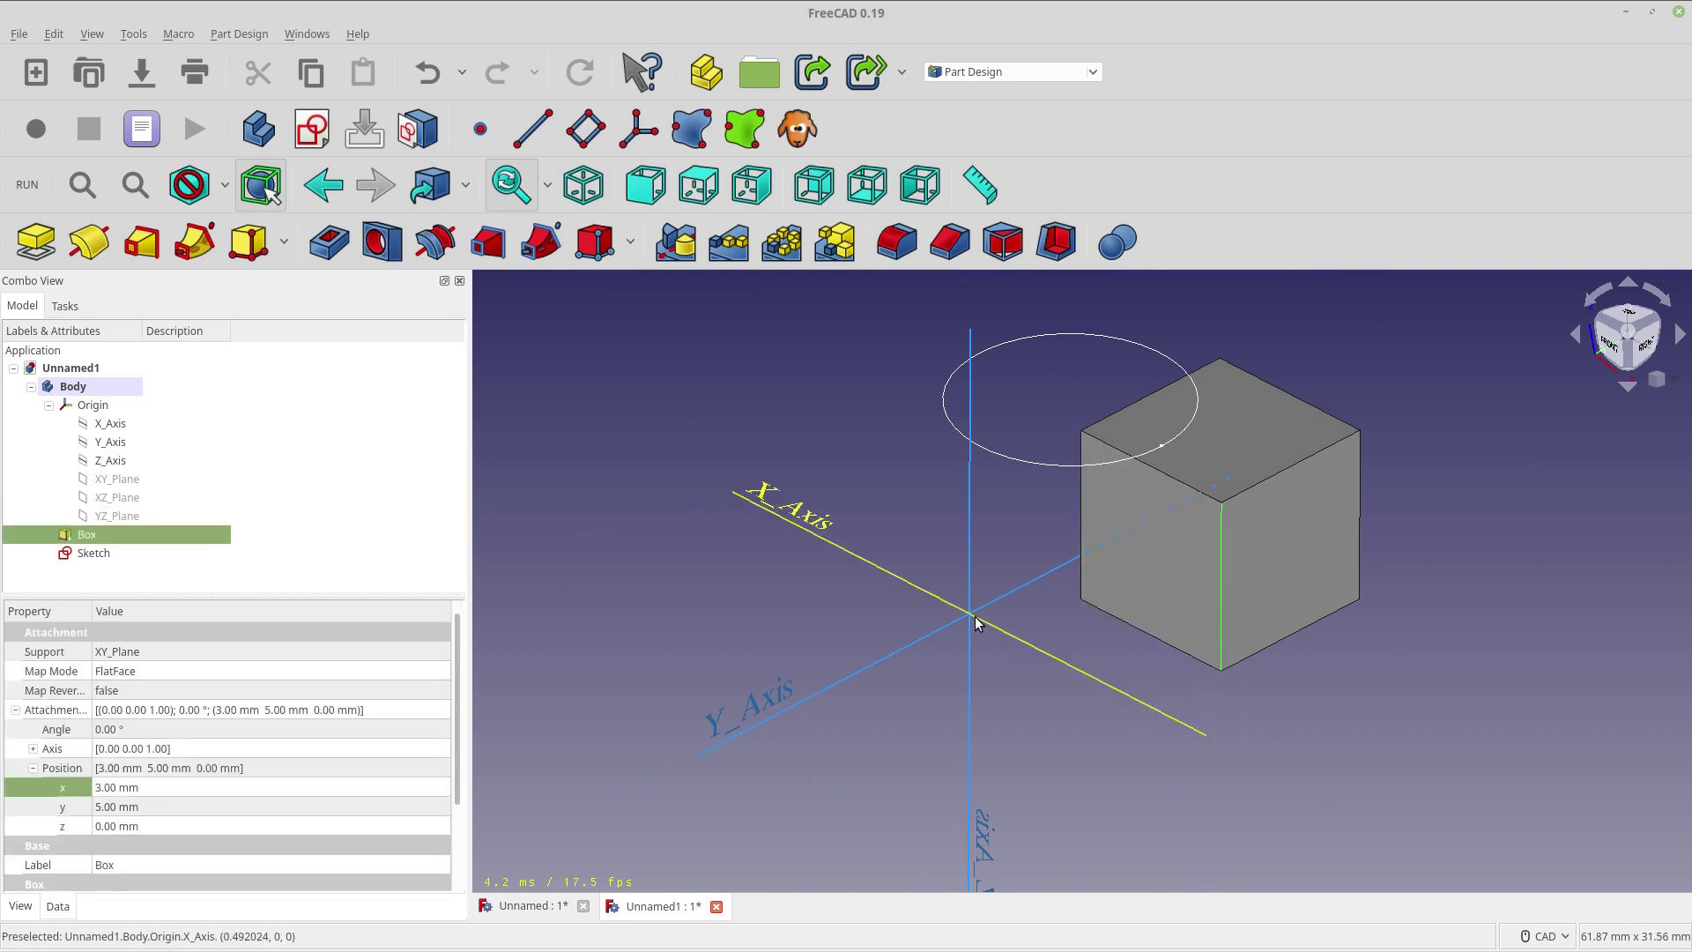
left_click(1051, 467)
double_click(149, 557)
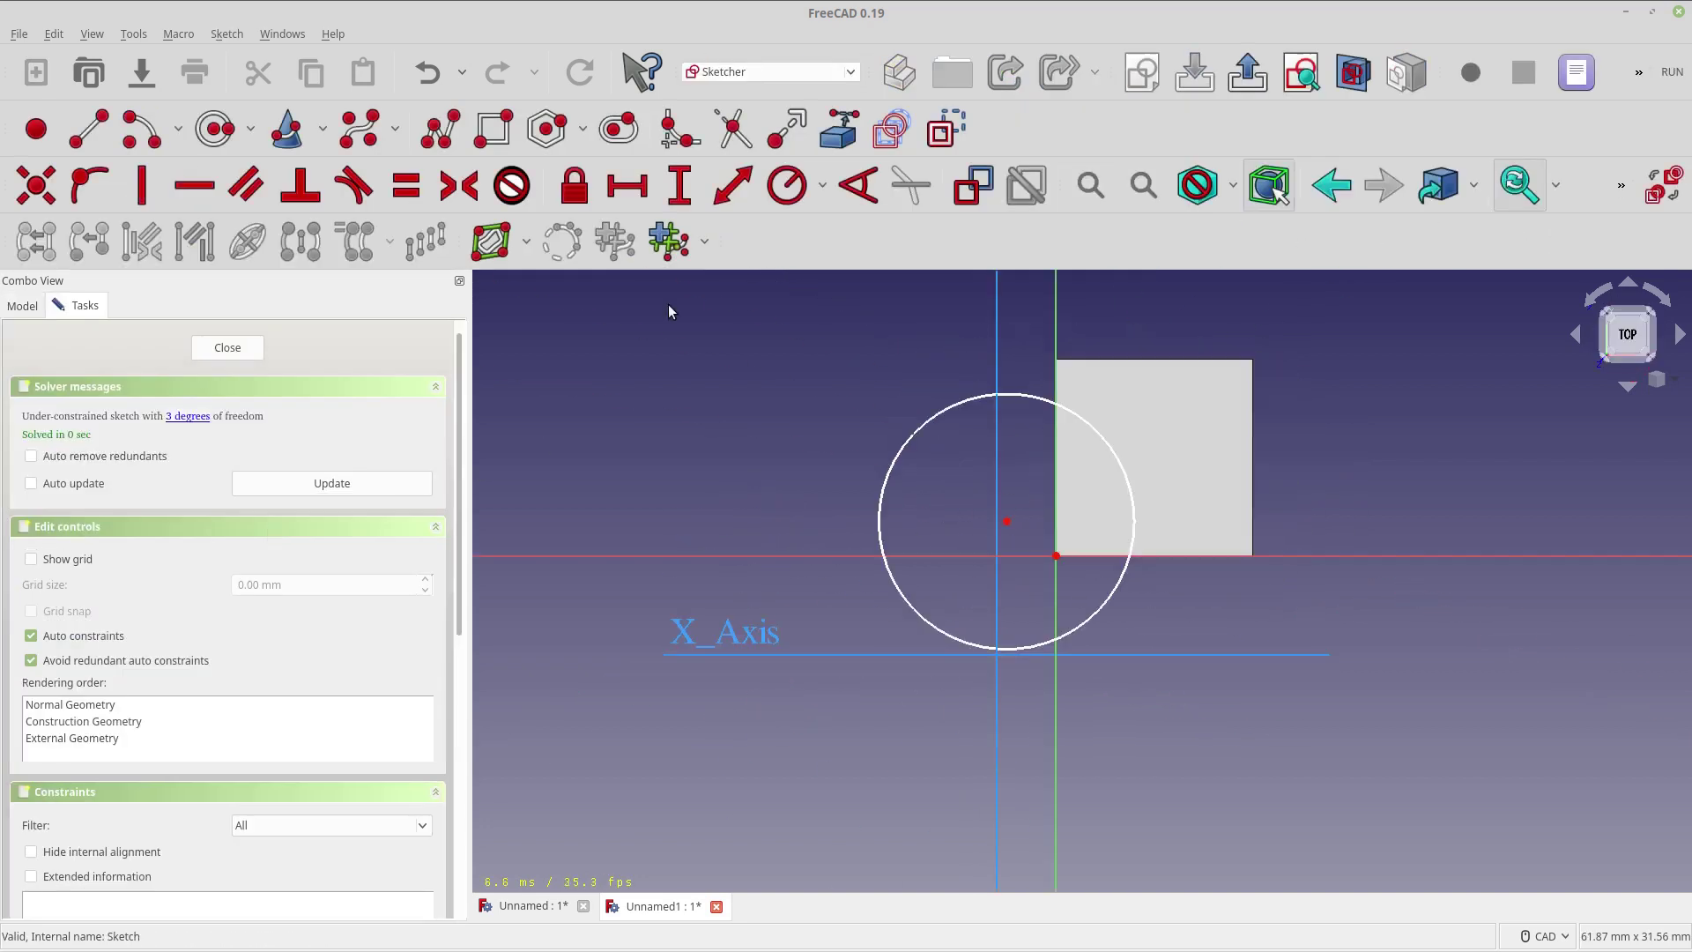
key("0")
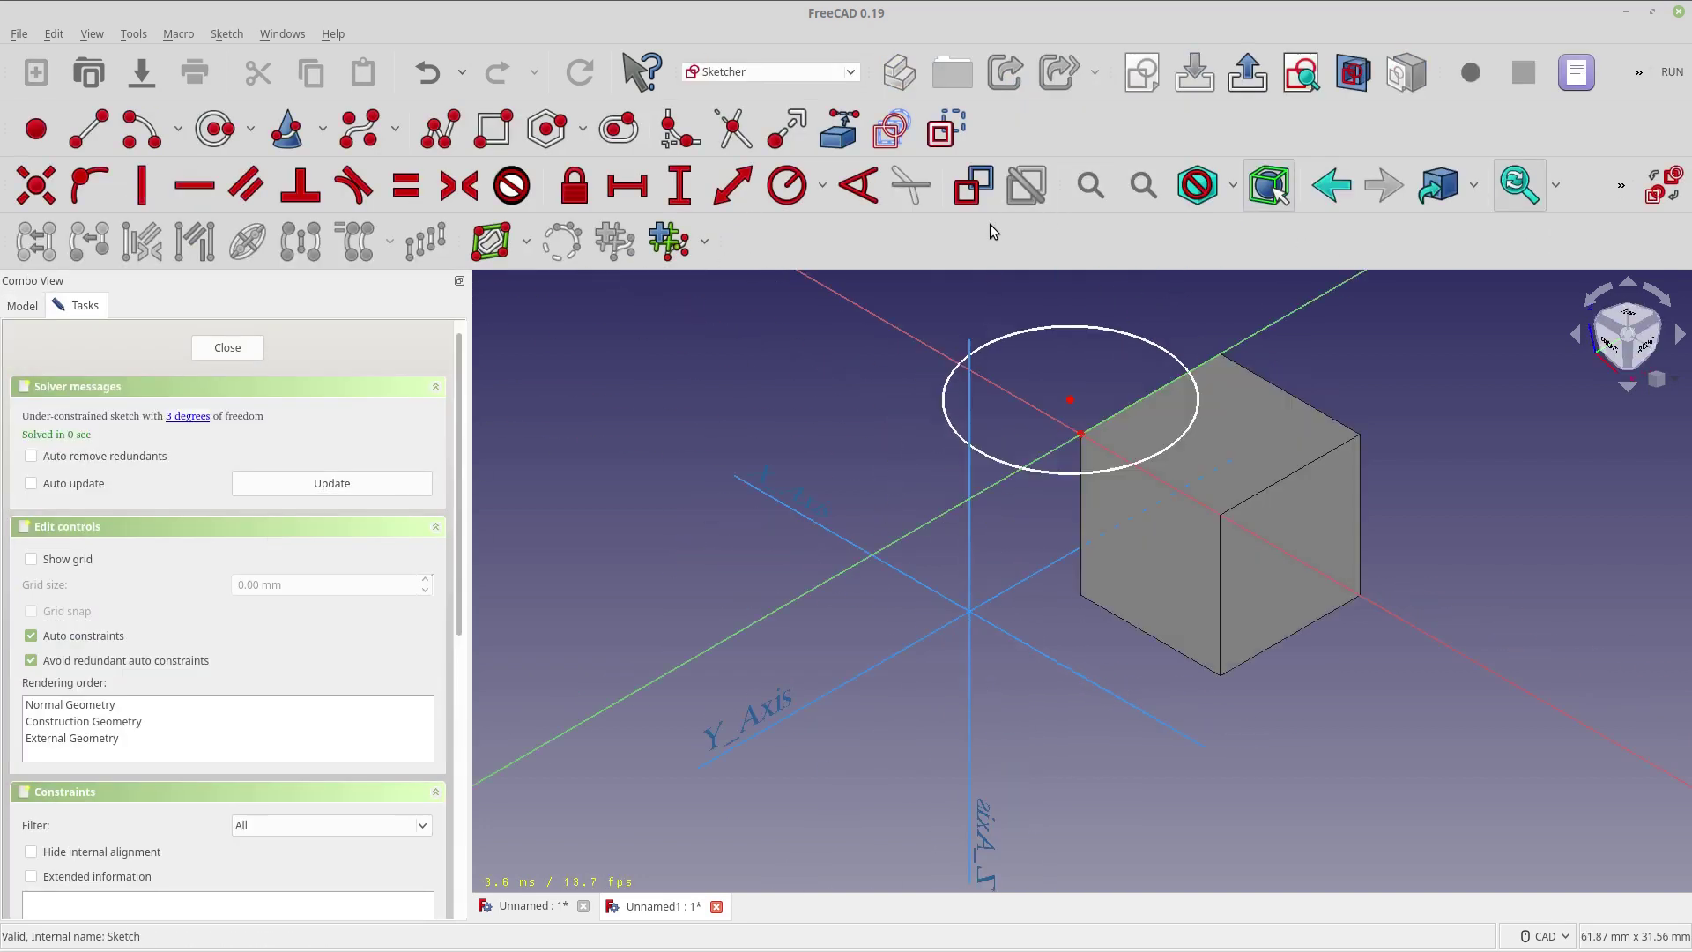
left_click(229, 350)
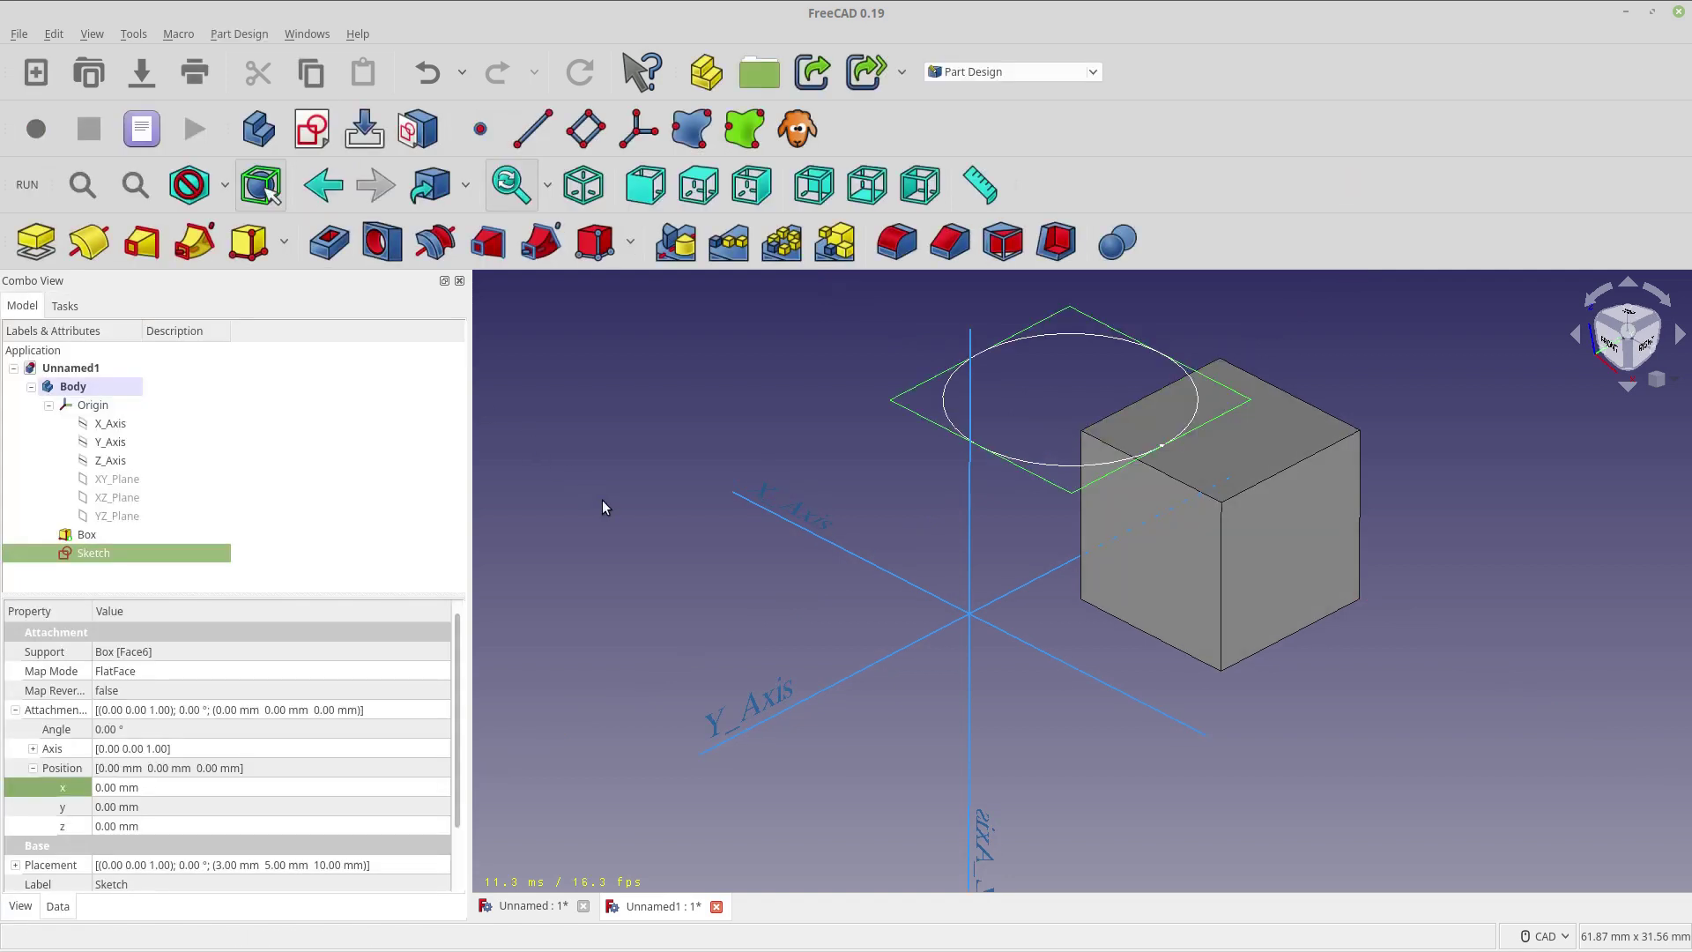